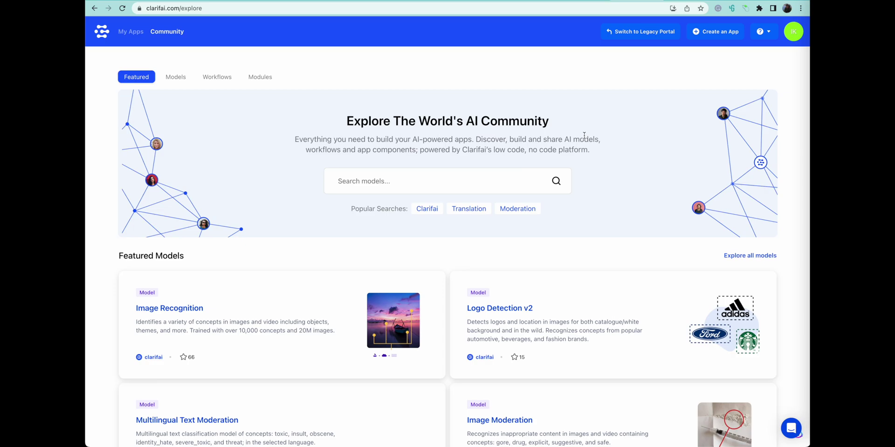
- Create an application with the ID datasets-demo and the short description "Let's see how datasets work"
left_click(726, 37)
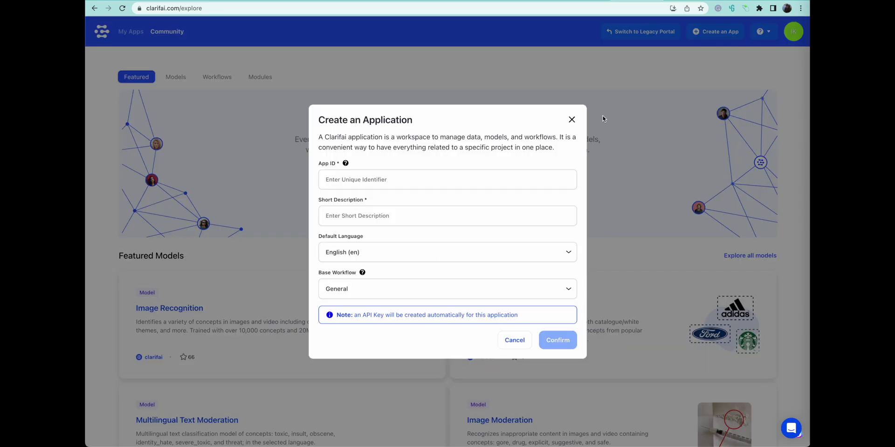
left_click(384, 185)
left_click(409, 202)
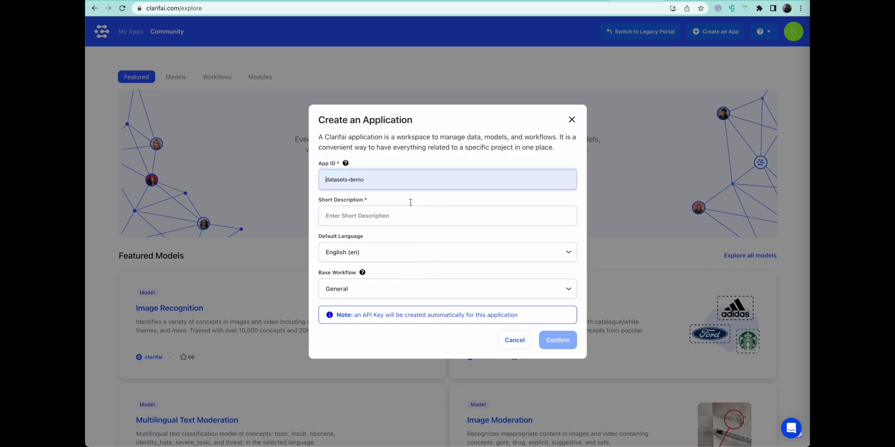
left_click(357, 219)
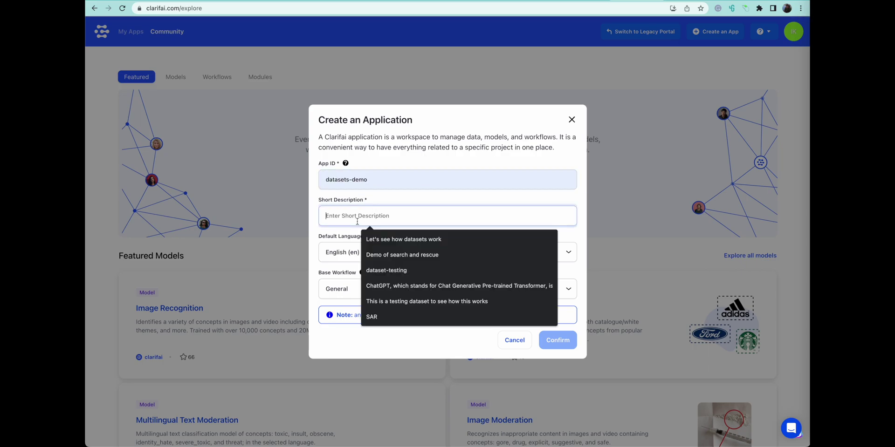
left_click(384, 239)
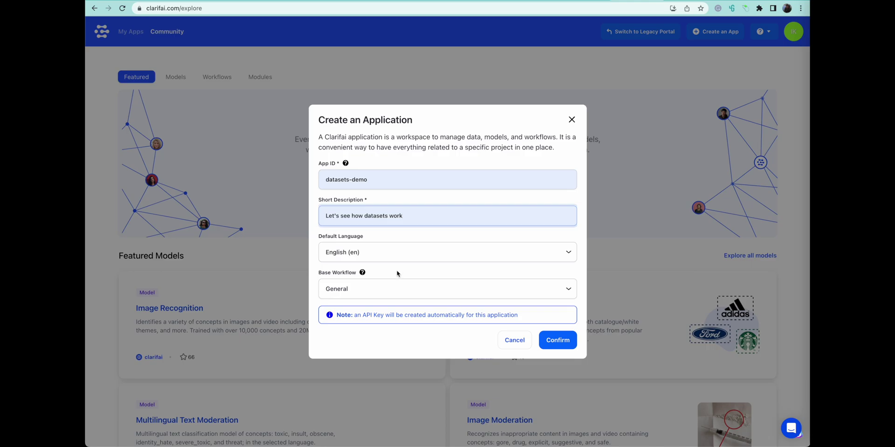
left_click(559, 340)
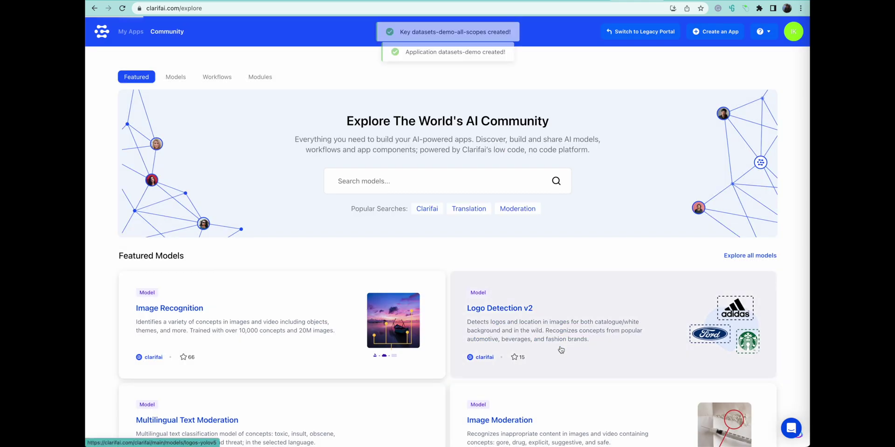
- Open the datasets-demo application and go to its inputs
scroll(371, 343, "down", 2)
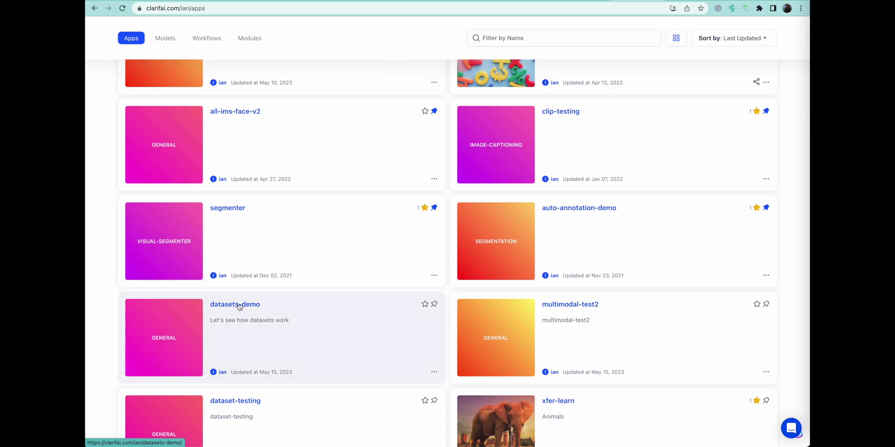
left_click(239, 305)
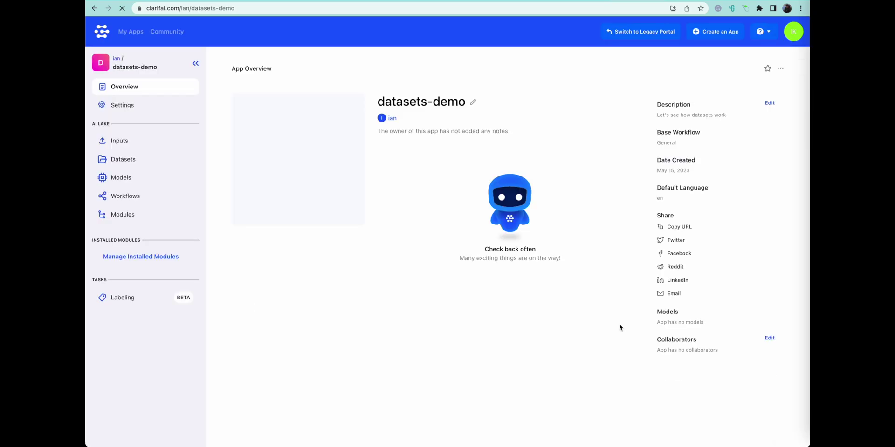
left_click(130, 143)
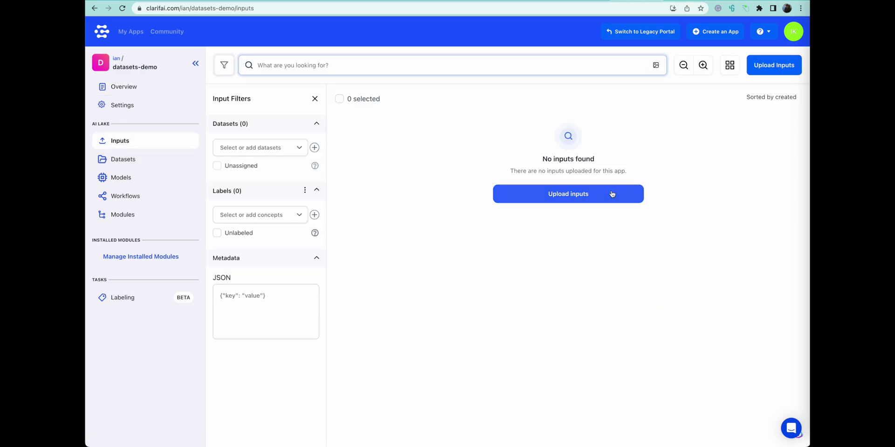
- Start an input upload and assign it to a new dataset named train
left_click(754, 70)
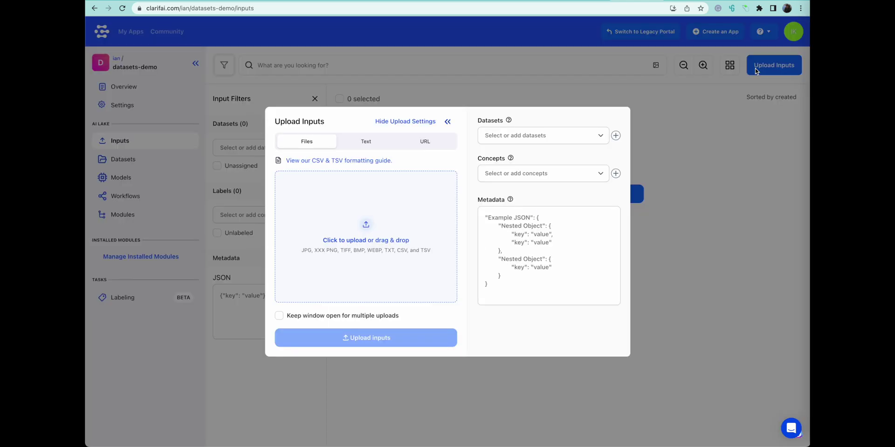
left_click(535, 134)
type("train")
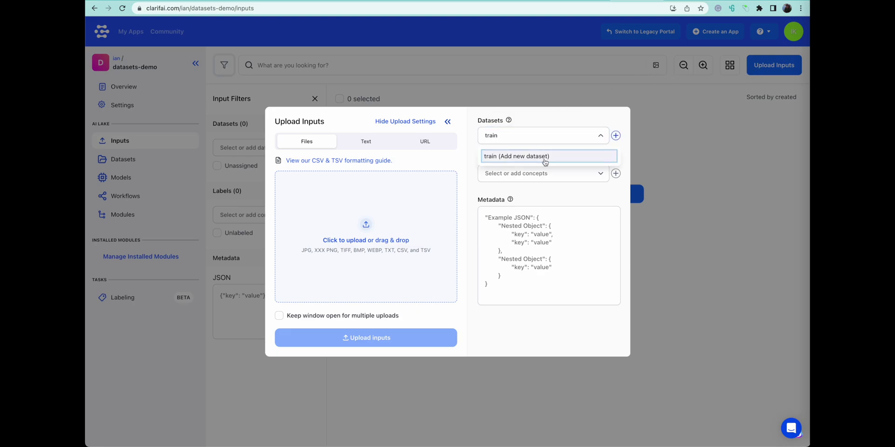
left_click(544, 160)
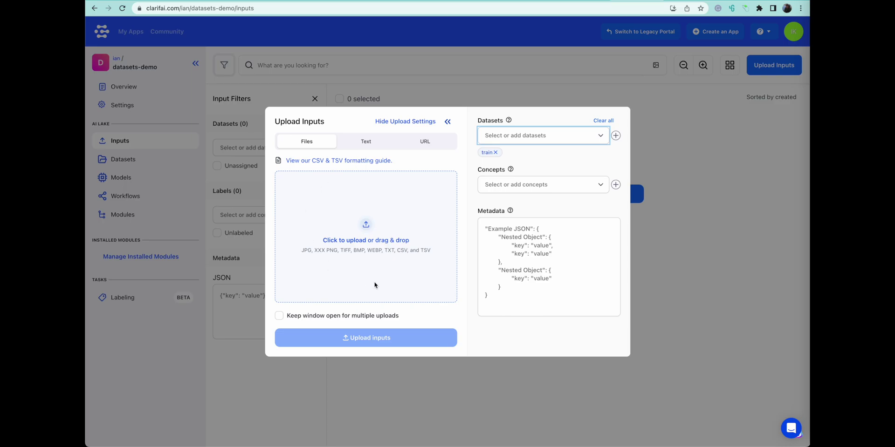
- Add all images from the train folder of animals-datasets-new to the upload and upload them
key("super+Tab")
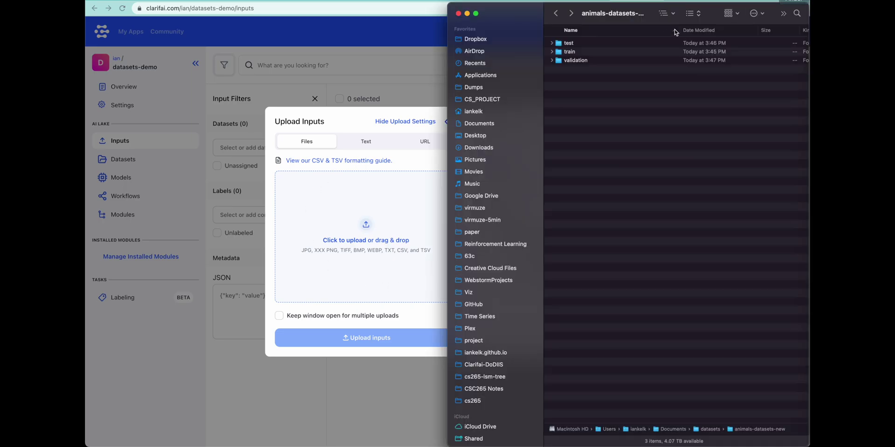
double_click(572, 52)
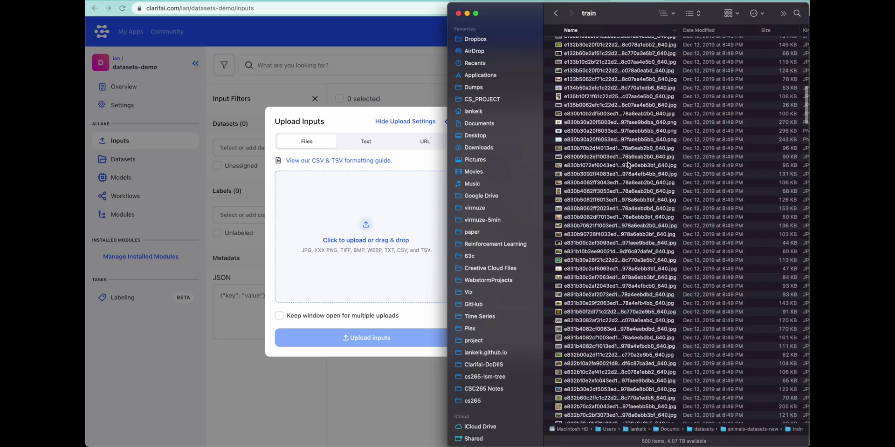
key("super+a")
left_click_drag(583, 156, 384, 225)
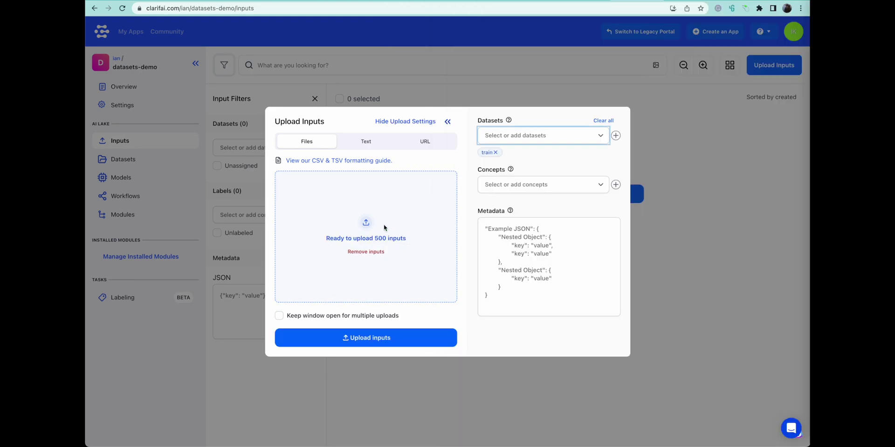
left_click(362, 339)
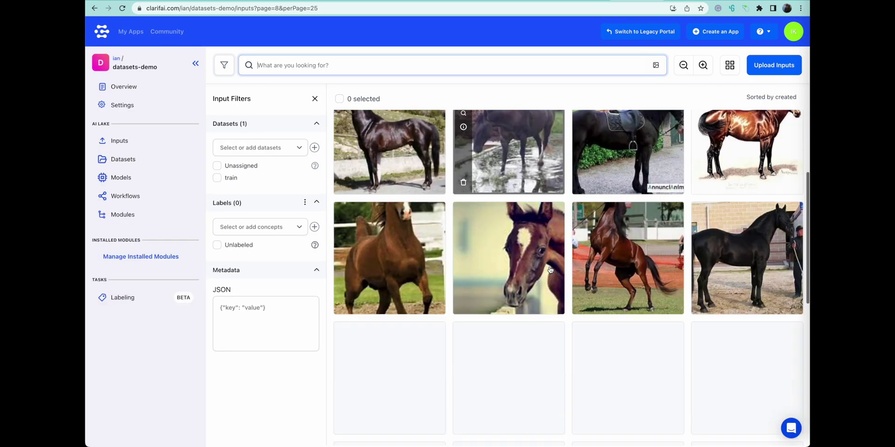
- Look through the uploaded train images, select all of them to check their number, and clear the selection
scroll(551, 270, "down", 15)
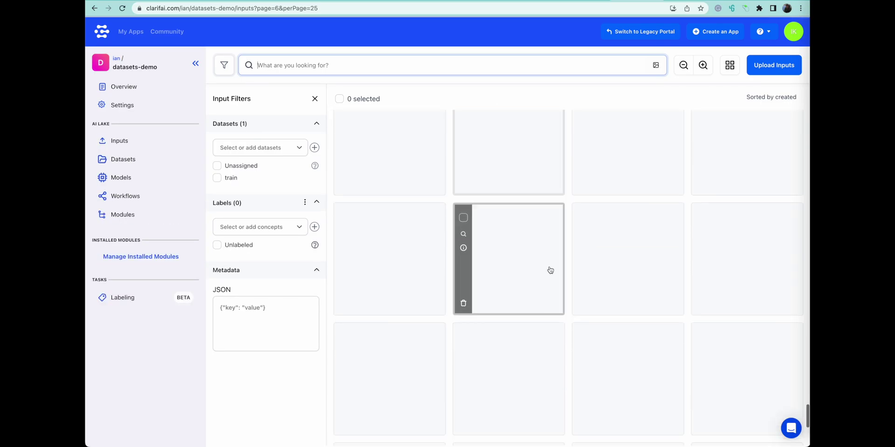
scroll(550, 269, "down", 10)
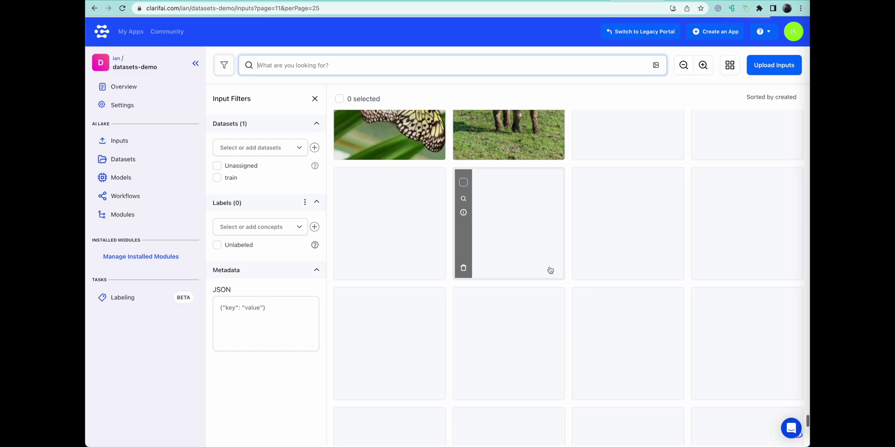
scroll(550, 270, "down", 8)
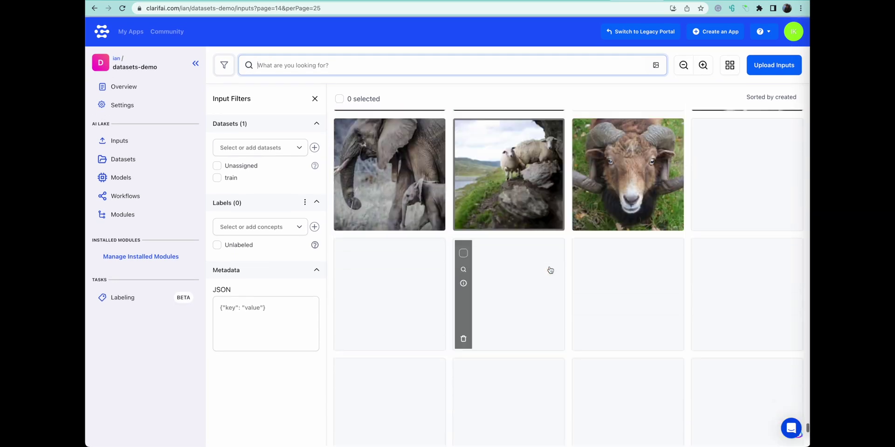
scroll(550, 269, "down", 8)
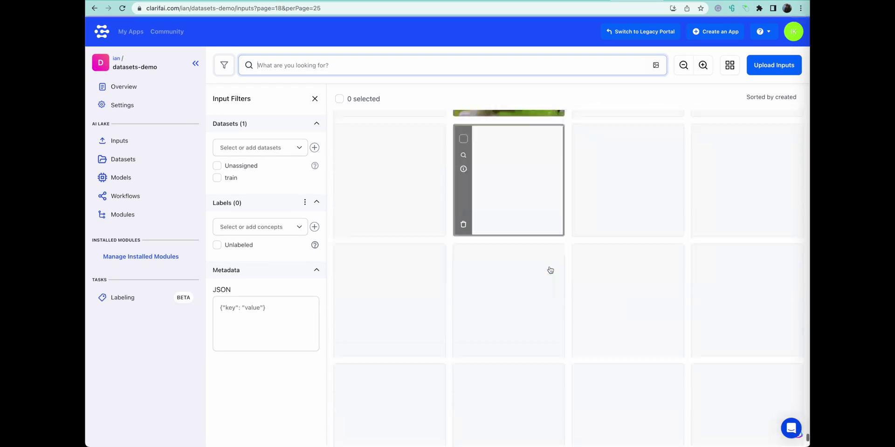
scroll(550, 269, "down", 4)
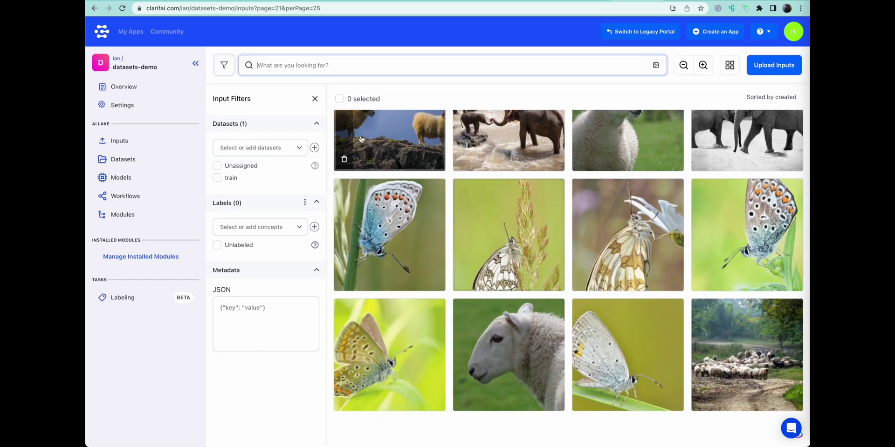
left_click(339, 98)
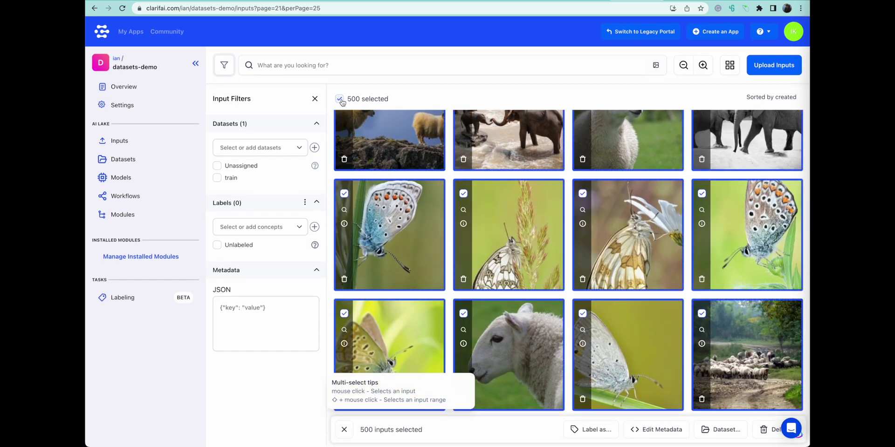
left_click(340, 100)
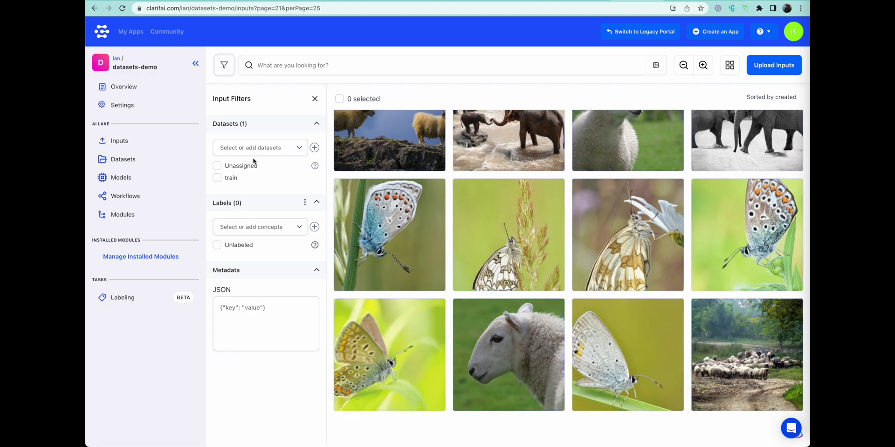
- Start another input upload and assign it to a new dataset named test
left_click(774, 69)
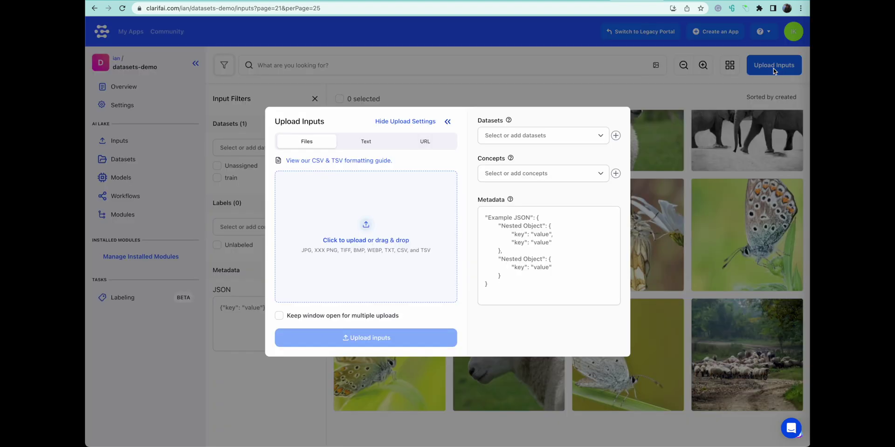
left_click(499, 135)
type("test")
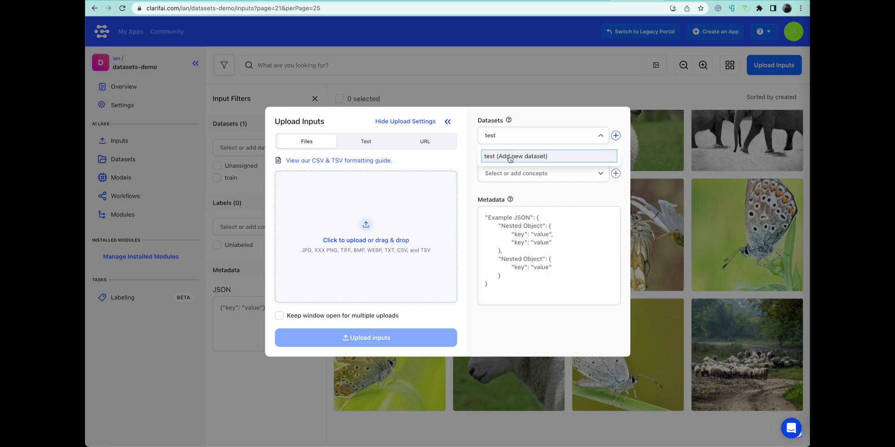
left_click(509, 157)
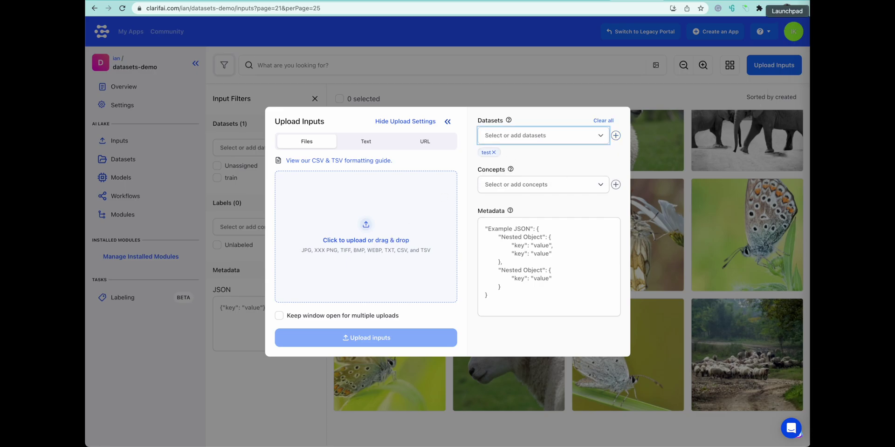
- Add all images from the test folder of animals-datasets-new to the upload and upload them
key("super+Tab")
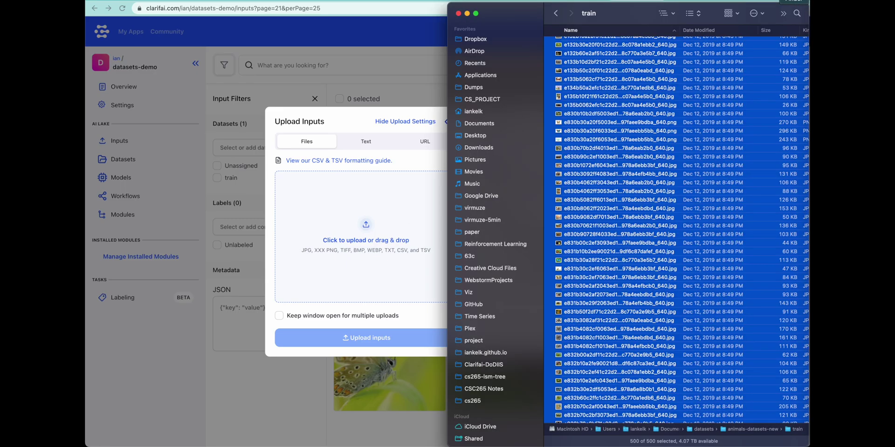
left_click(555, 13)
left_click(564, 44)
double_click(563, 45)
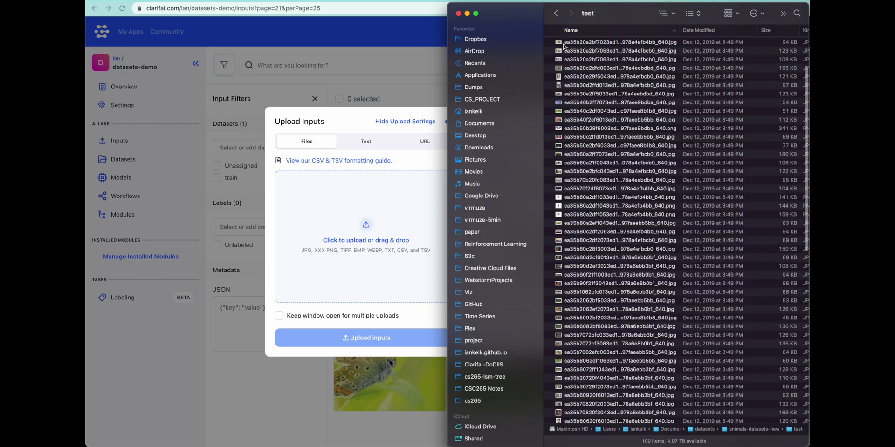
left_click(622, 60)
key("super+a")
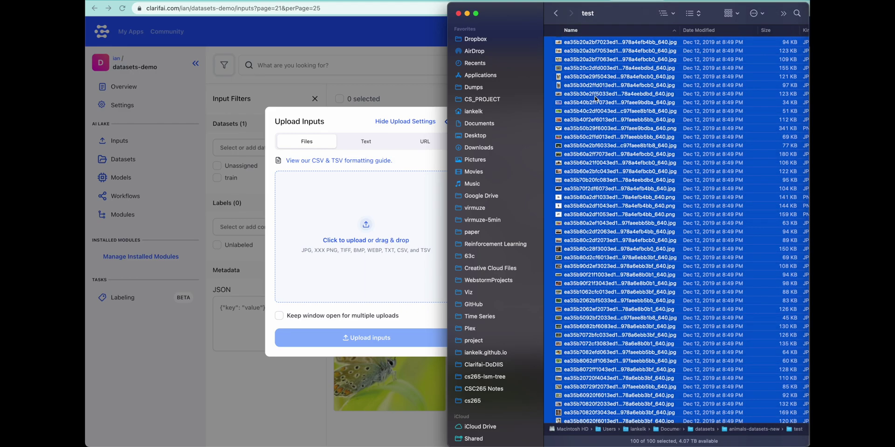
left_click_drag(595, 98, 385, 231)
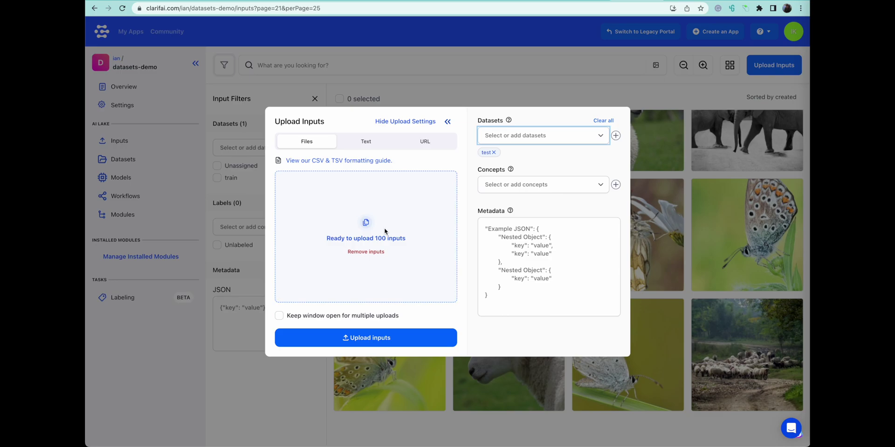
left_click(390, 335)
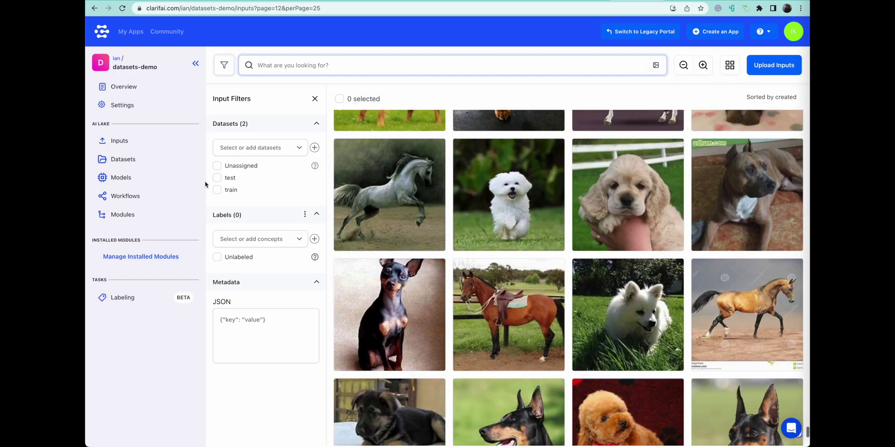
- Filter the inputs by the test dataset to check its images and their number, and remove the filter
left_click(216, 178)
scroll(525, 295, "down", 15)
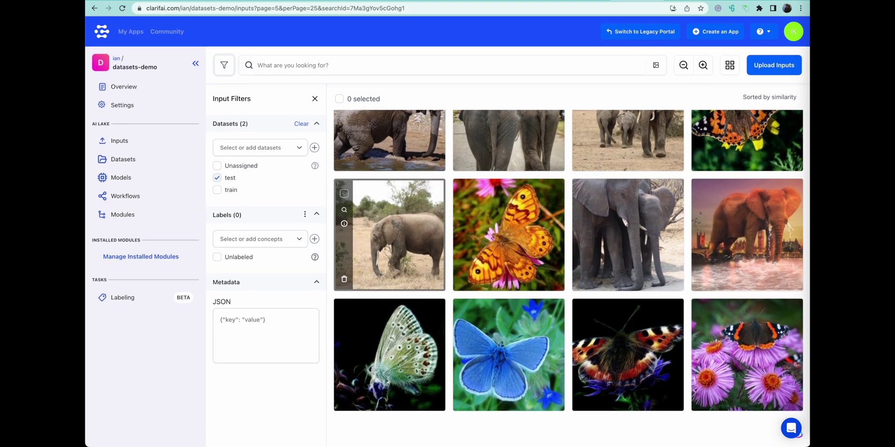
left_click(344, 101)
left_click(344, 100)
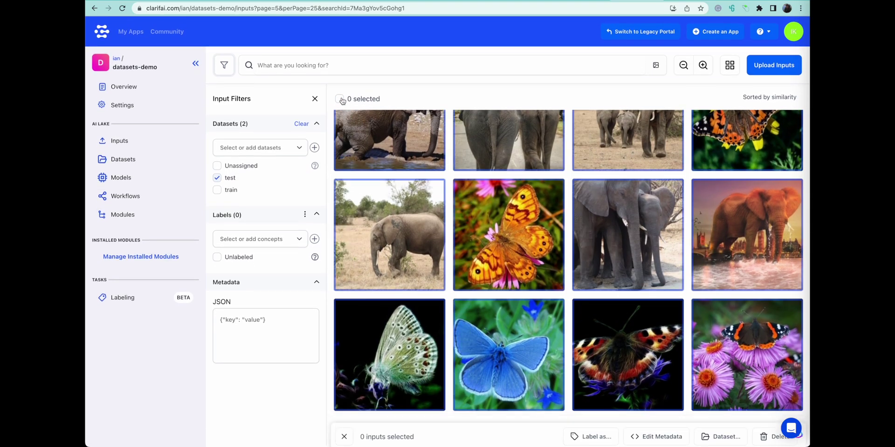
left_click(217, 179)
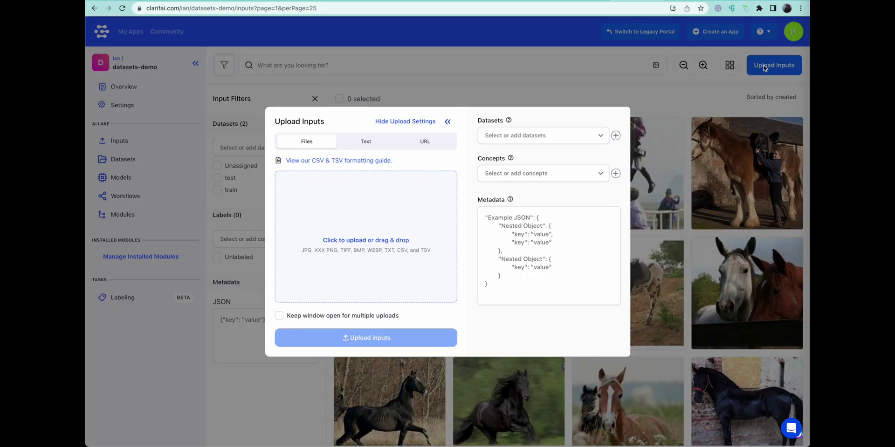
- Start another input upload and assign it to a new dataset named validation
left_click(755, 67)
left_click(559, 135)
type("v")
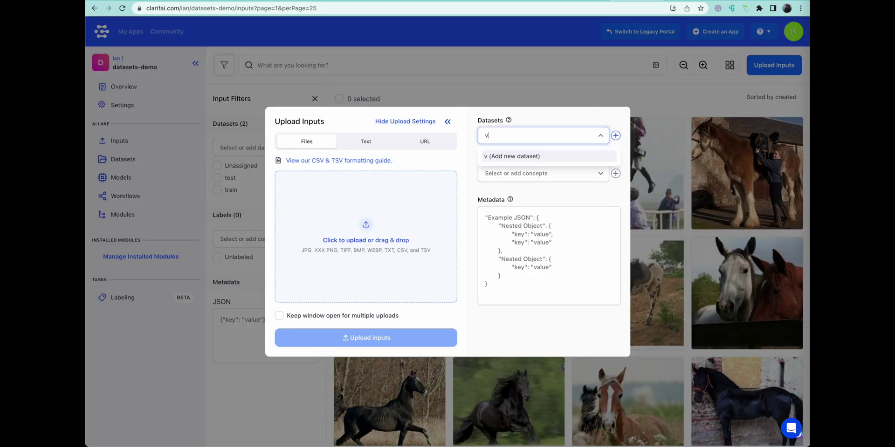
type("alidation")
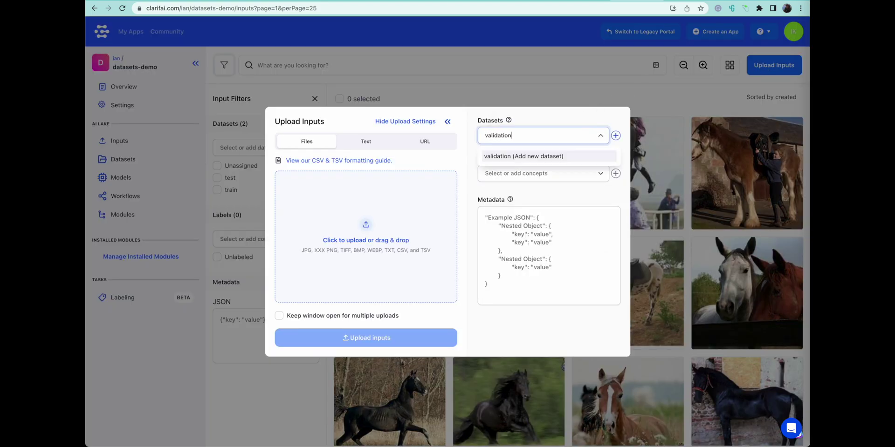
left_click(546, 156)
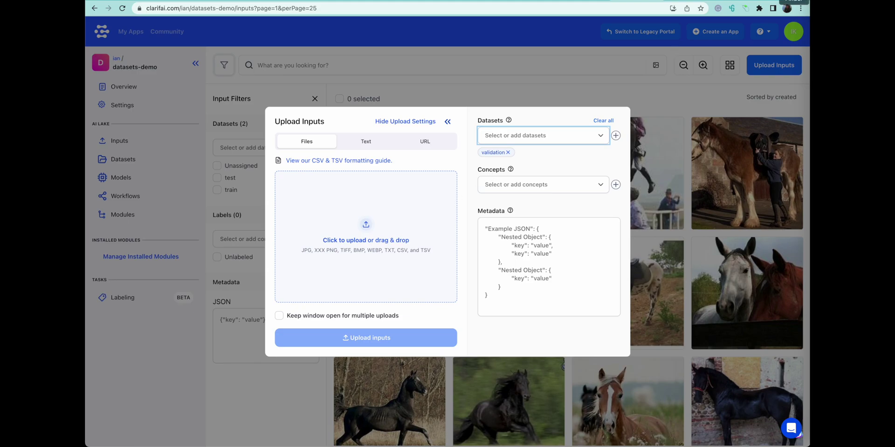
- Add all images from the validation folder of animals-datasets-new to the upload and upload them
key("super+Tab")
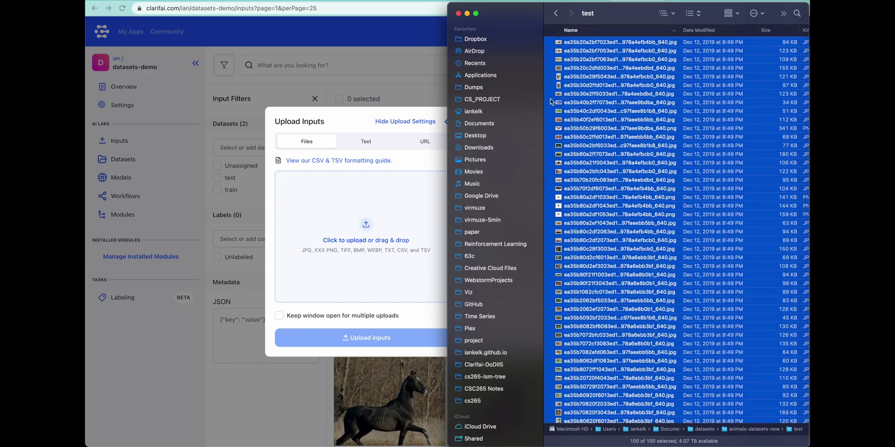
left_click(556, 13)
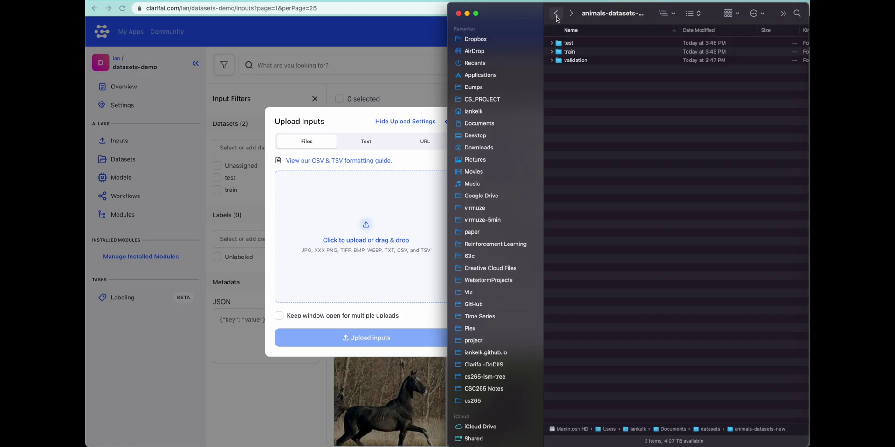
double_click(567, 62)
key("super+a")
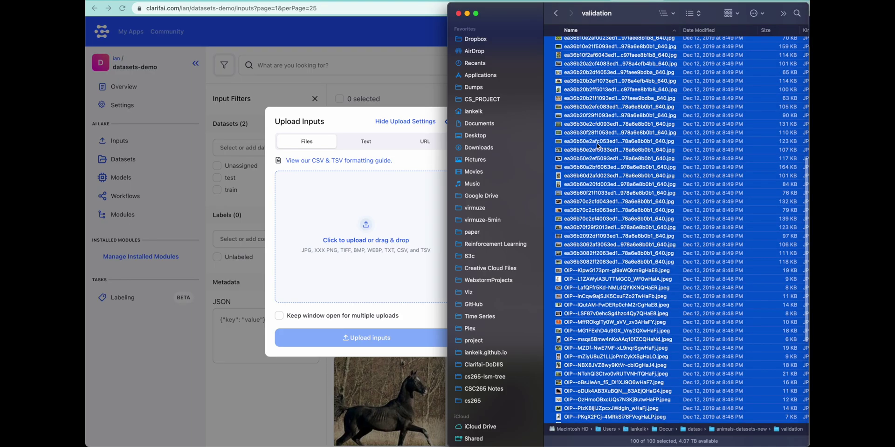
left_click_drag(597, 145, 373, 231)
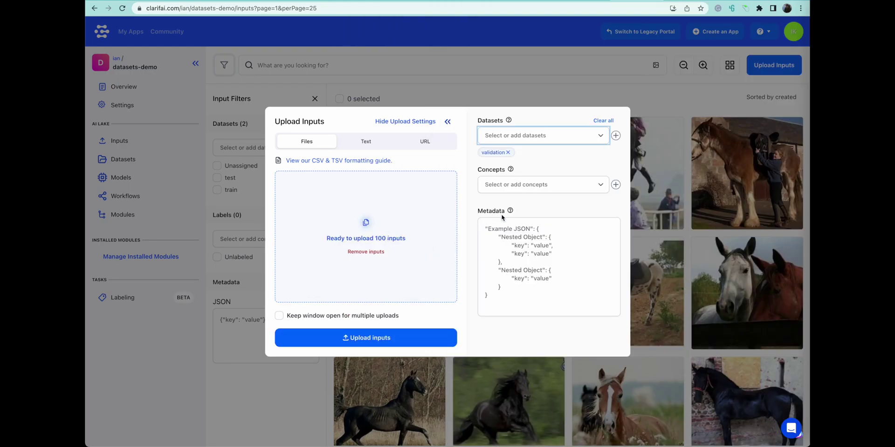
left_click(391, 340)
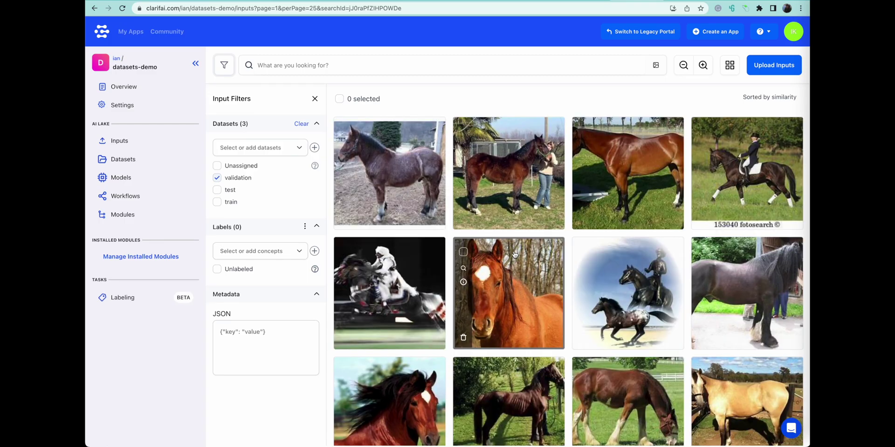
- Look through the images of the validation dataset, select all to check their number, and remove the selection and the dataset filter
scroll(514, 254, "down", 10)
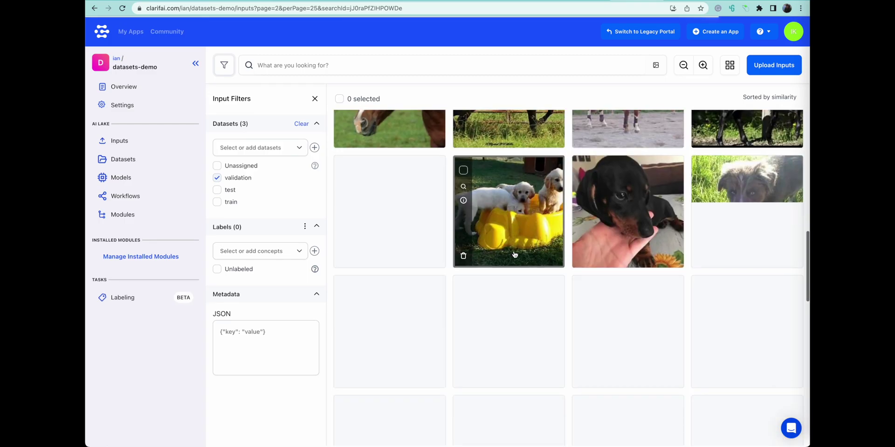
scroll(515, 254, "down", 5)
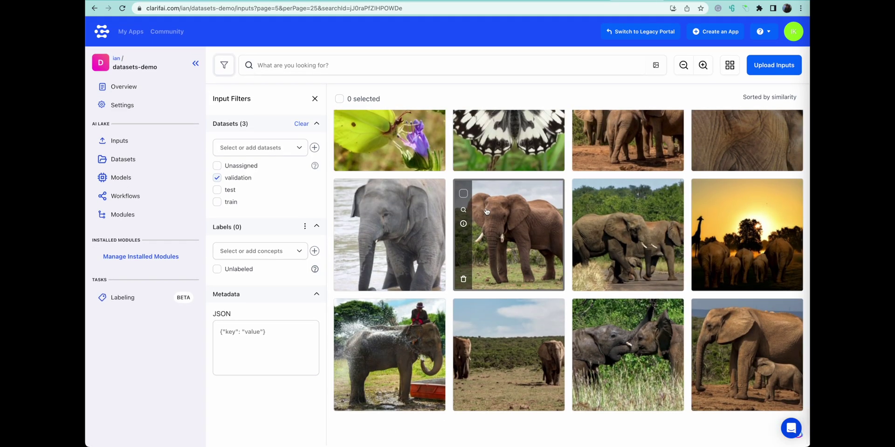
left_click(340, 100)
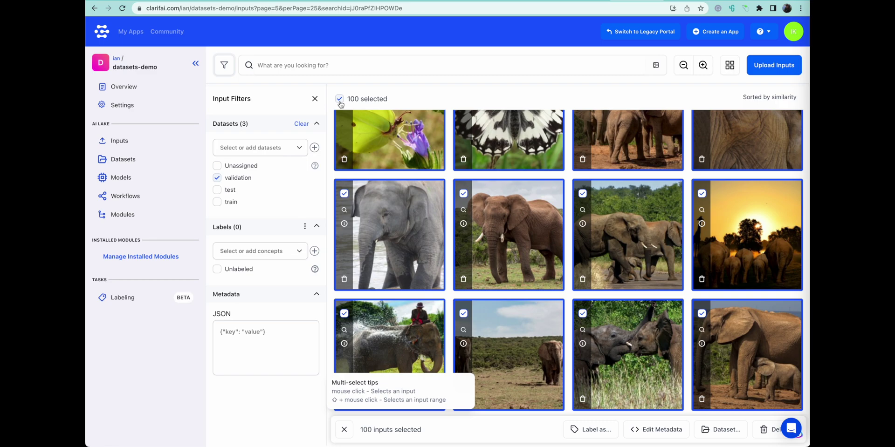
left_click(340, 99)
left_click(217, 178)
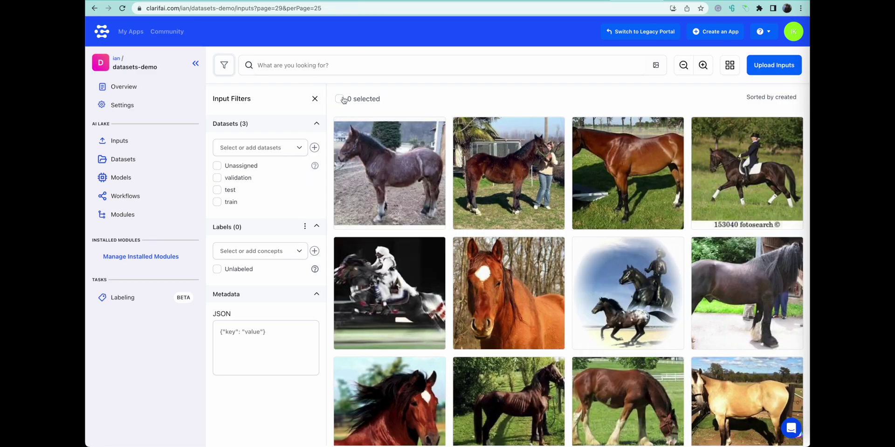
- Select all inputs across the three datasets to check their total number, and clear the selection
left_click(339, 99)
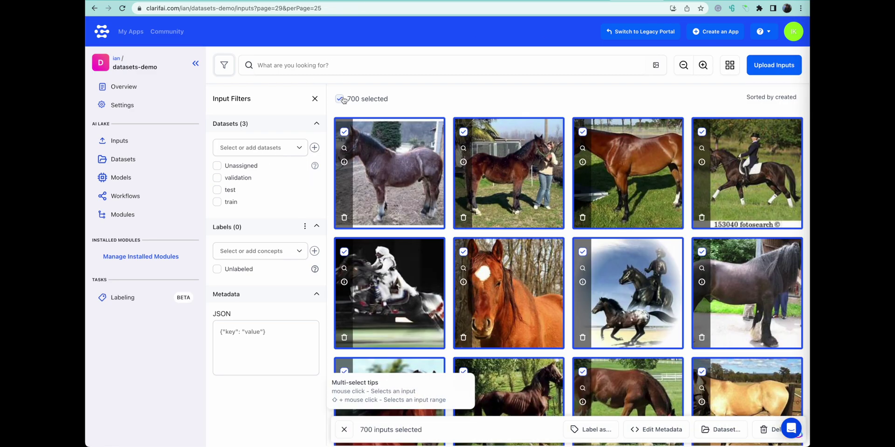
left_click(340, 99)
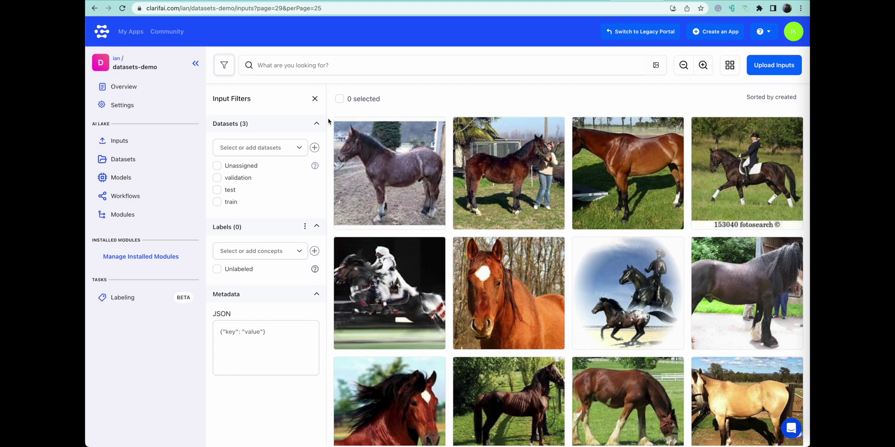
mouse_move(350, 131)
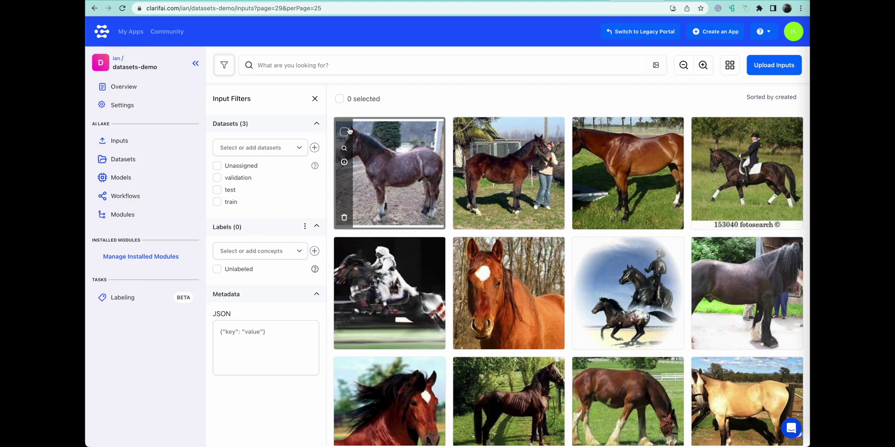
- Search the inputs for #horse and look through all the results for images that do not fit
left_click(352, 65)
type("#horse")
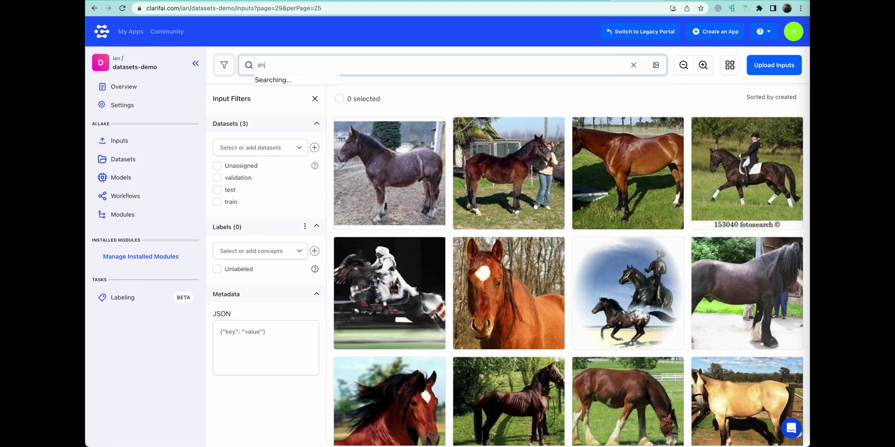
left_click(323, 83)
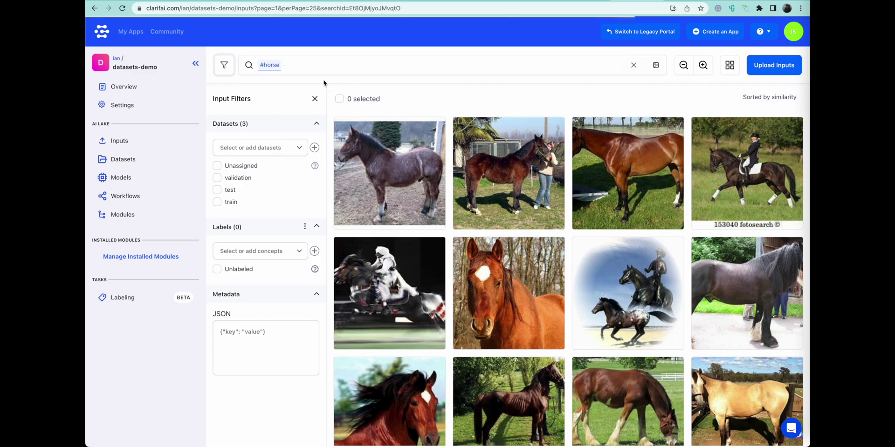
scroll(689, 310, "down", 2)
scroll(689, 309, "down", 10)
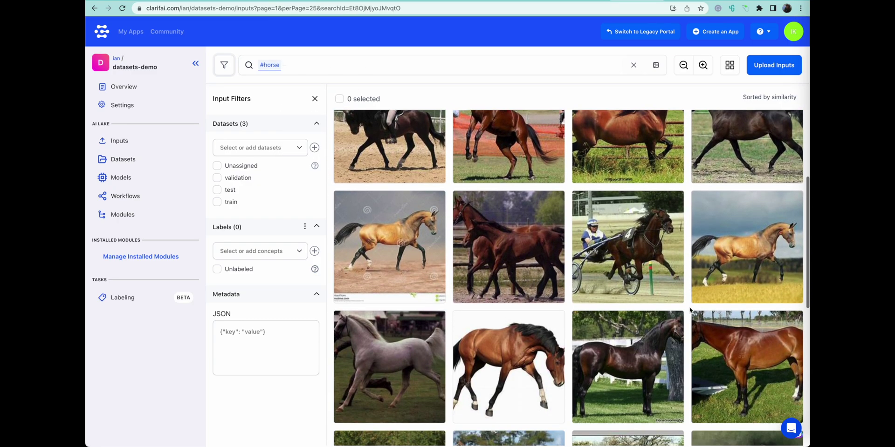
scroll(689, 310, "down", 10)
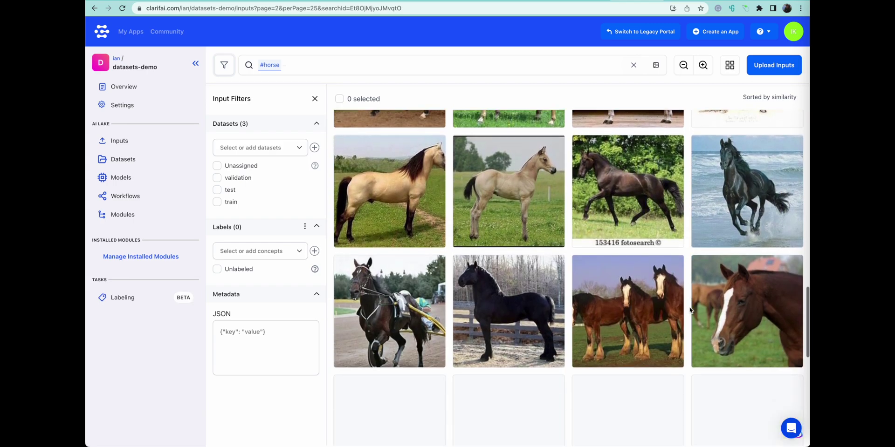
scroll(689, 310, "down", 10)
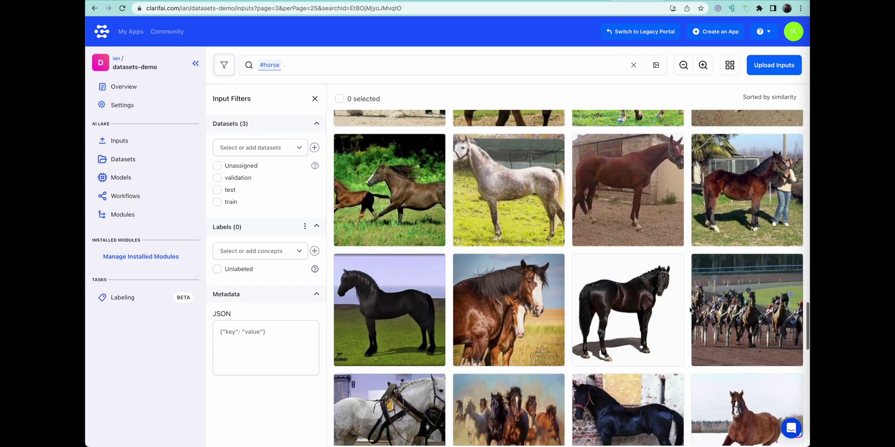
scroll(690, 310, "down", 10)
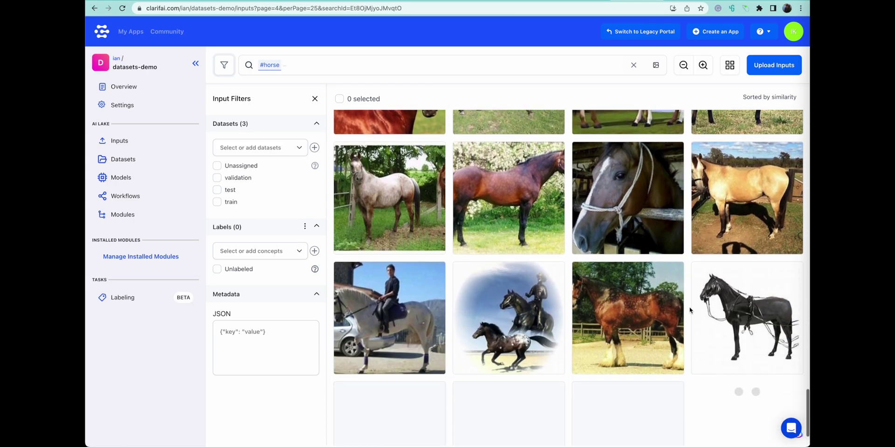
scroll(690, 310, "down", 10)
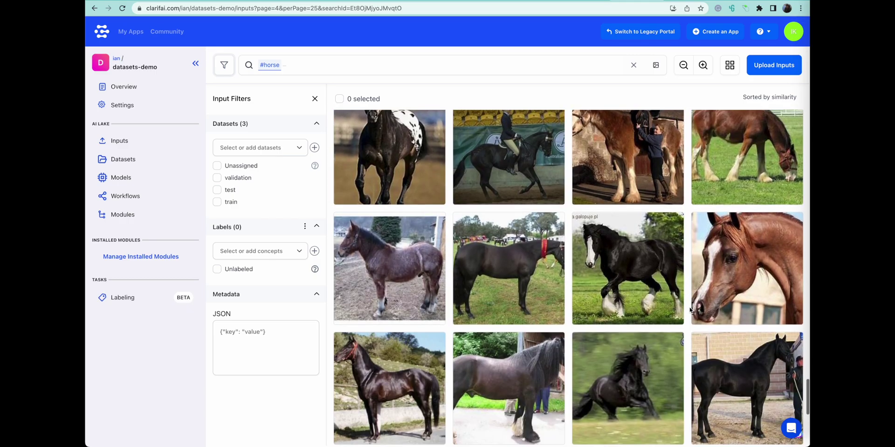
scroll(689, 310, "down", 10)
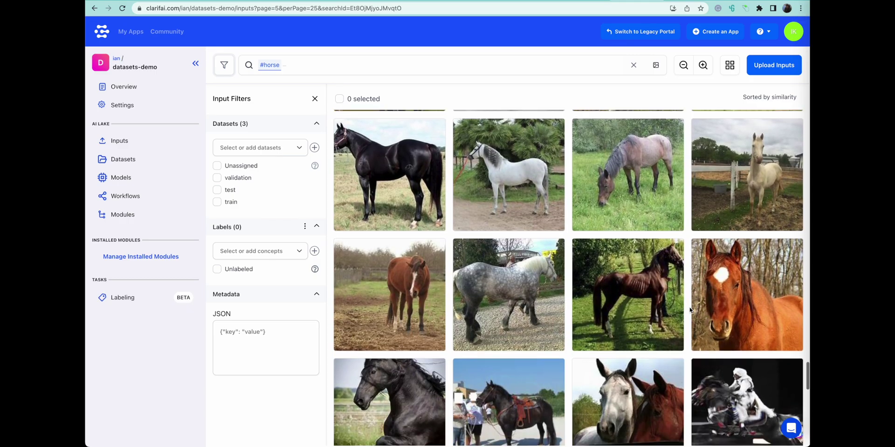
scroll(689, 309, "down", 5)
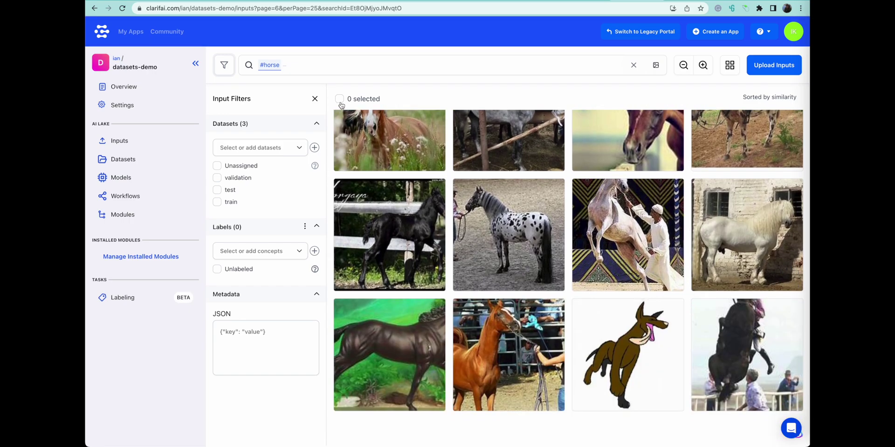
- Select all #horse results except the cartoon drawing of a brown animal and label them with a new concept named horse
left_click(339, 100)
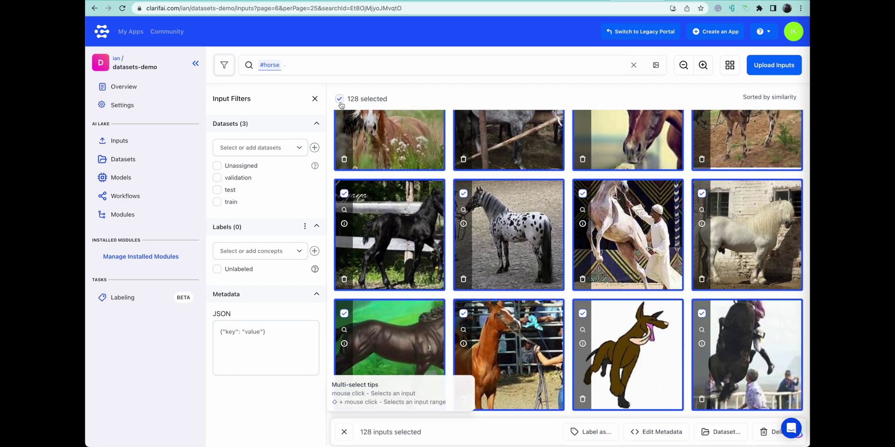
left_click(581, 315)
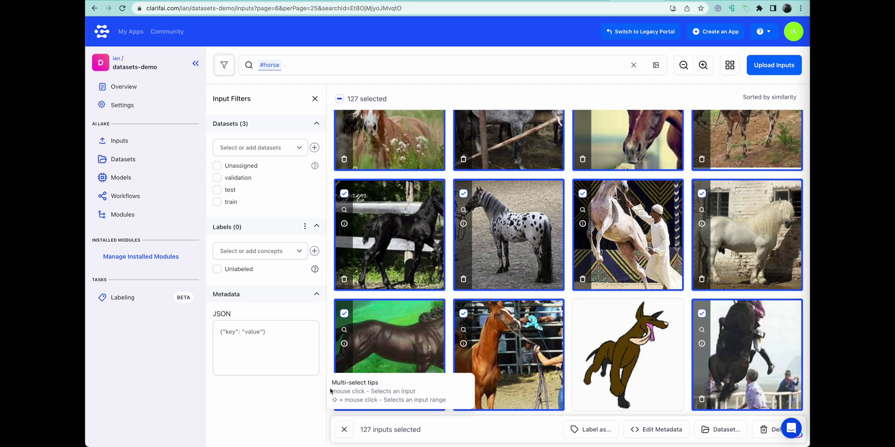
left_click(600, 433)
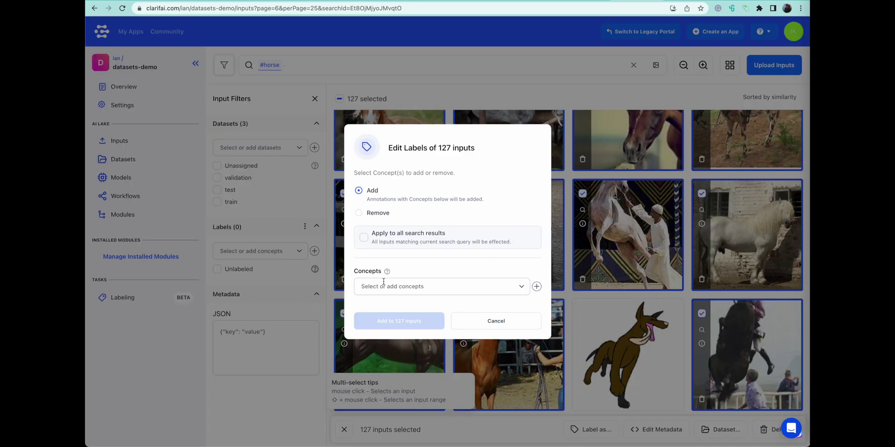
left_click(383, 288)
type("horse")
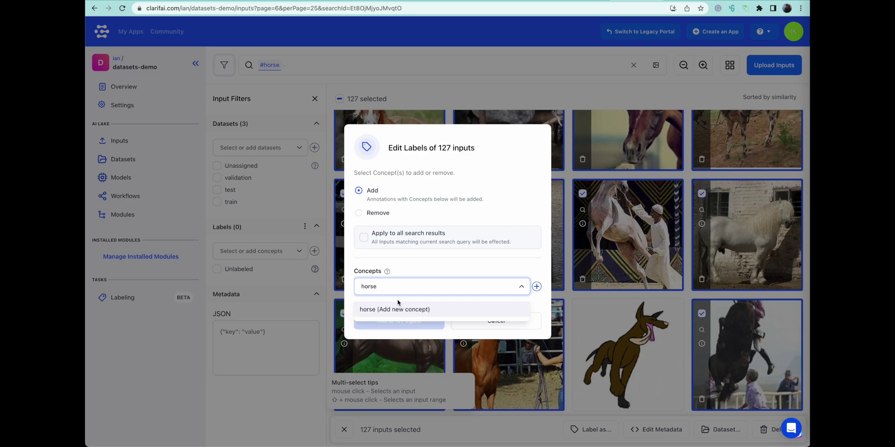
left_click(397, 309)
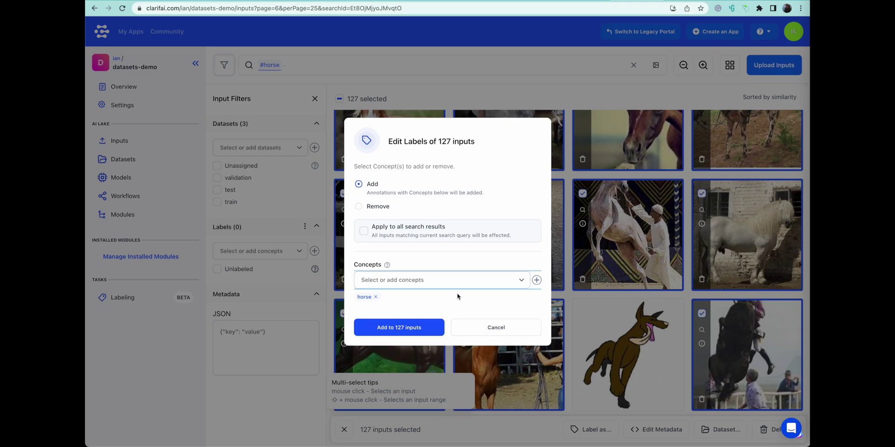
left_click(394, 327)
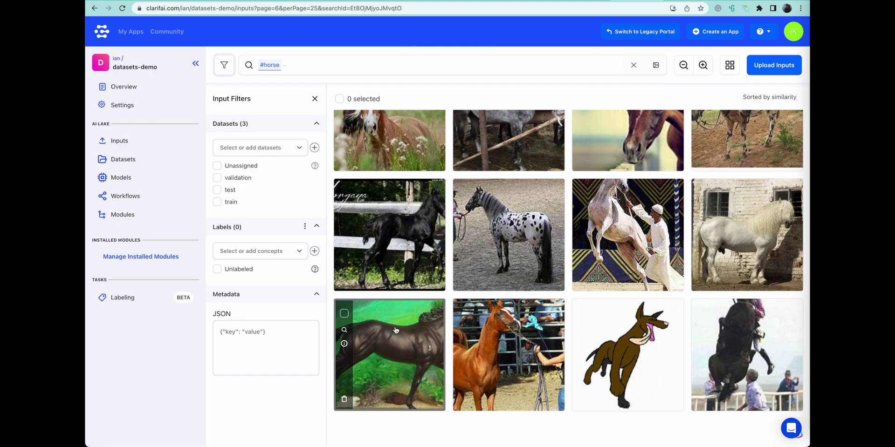
- Clear the horse search, reload the page, and search only the unlabeled inputs for #dog
left_click(634, 65)
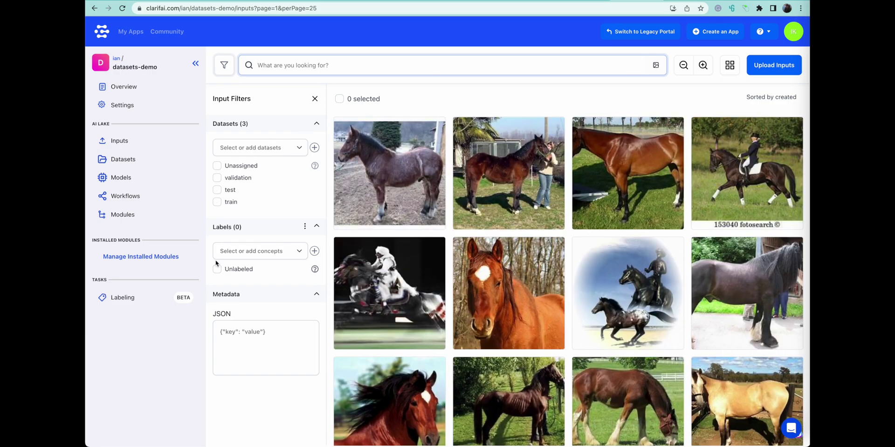
key("super+r")
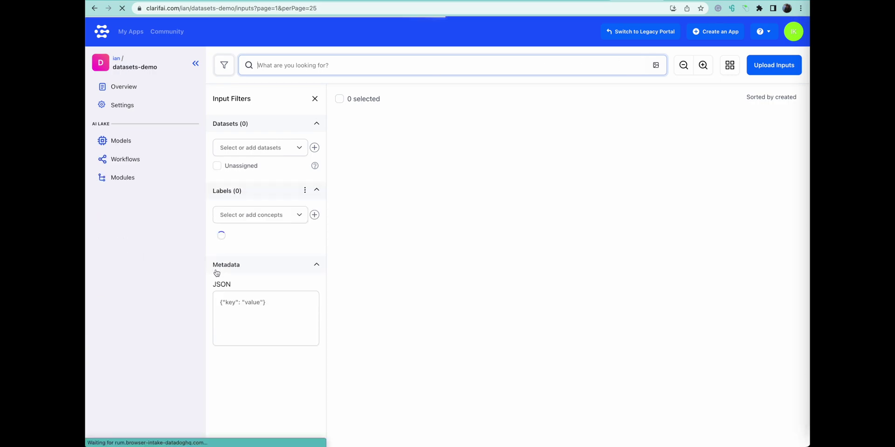
left_click(217, 269)
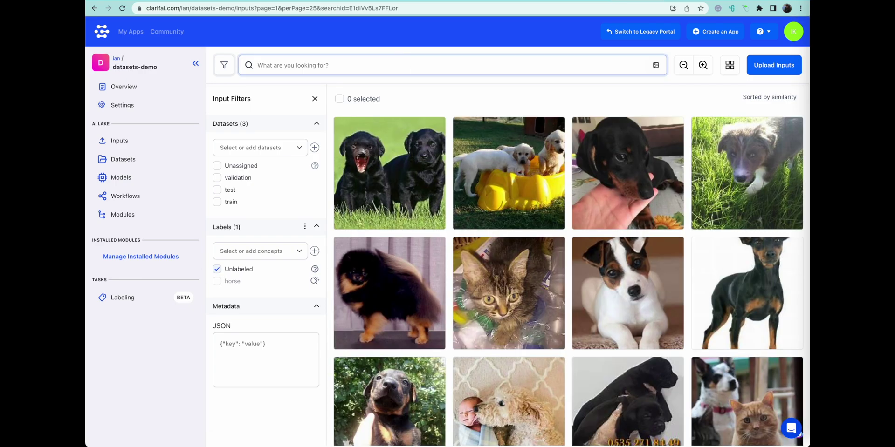
type("#dog")
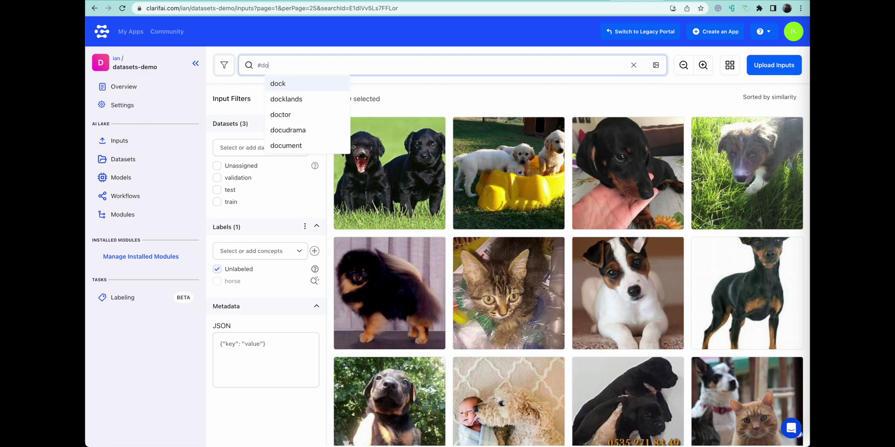
left_click(336, 85)
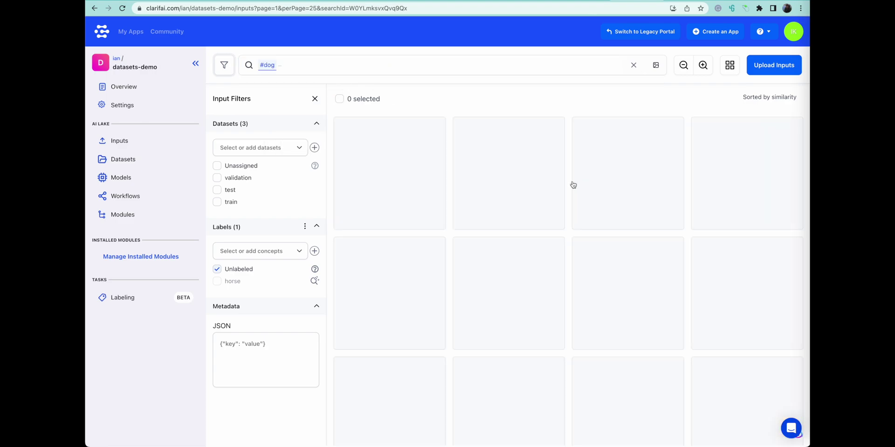
- Load all the #dog results and select every one except the two sheep images and the brown goats image
scroll(618, 275, "down", 20)
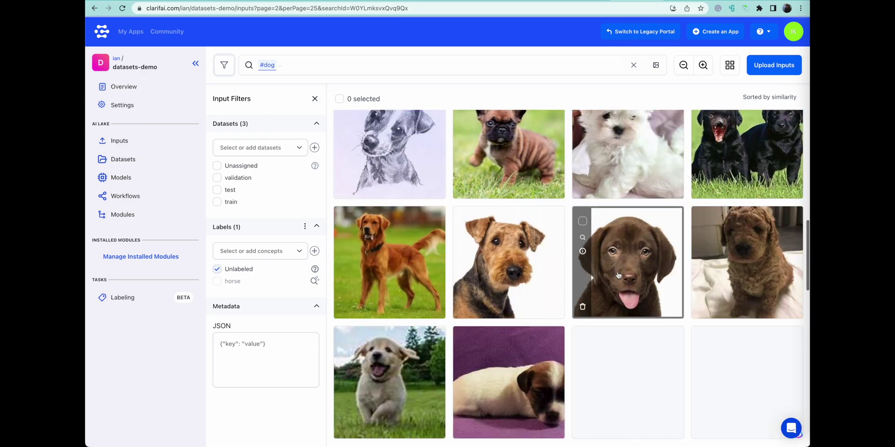
scroll(618, 275, "down", 20)
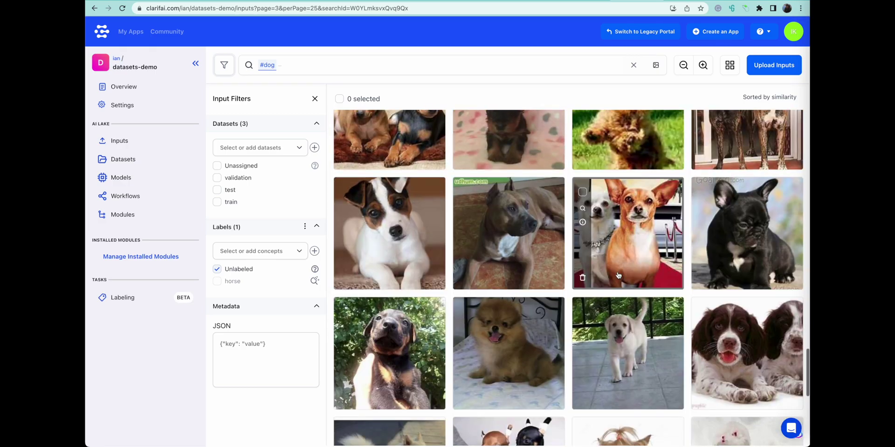
scroll(618, 275, "down", 20)
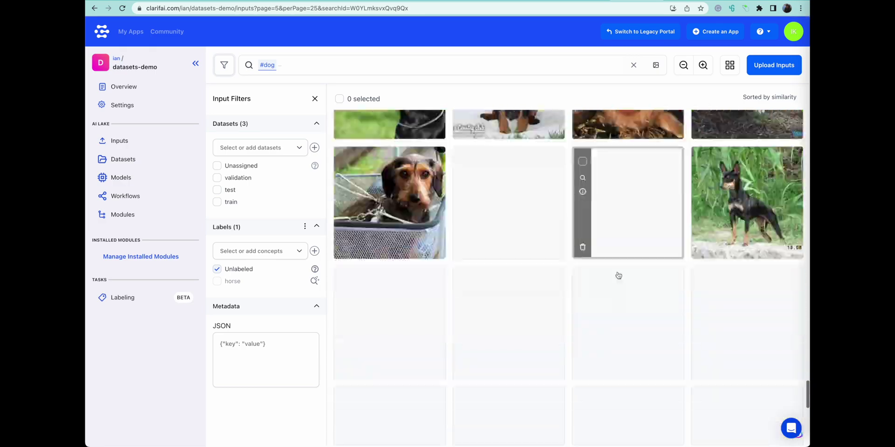
scroll(618, 275, "down", 5)
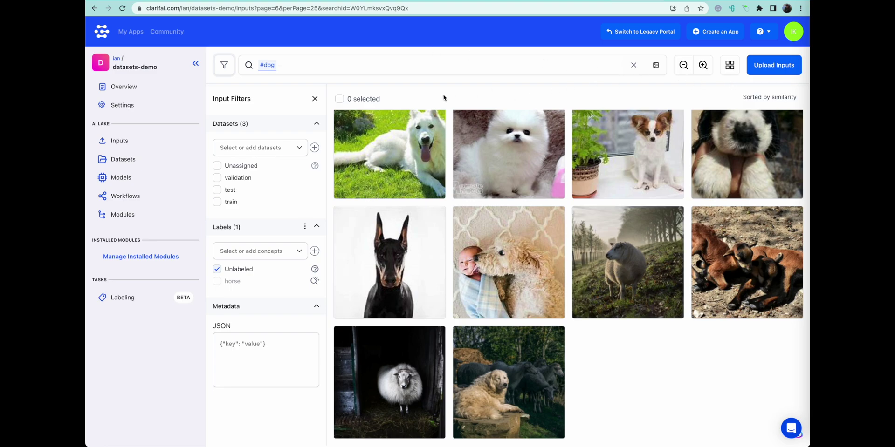
left_click(339, 99)
left_click(343, 340)
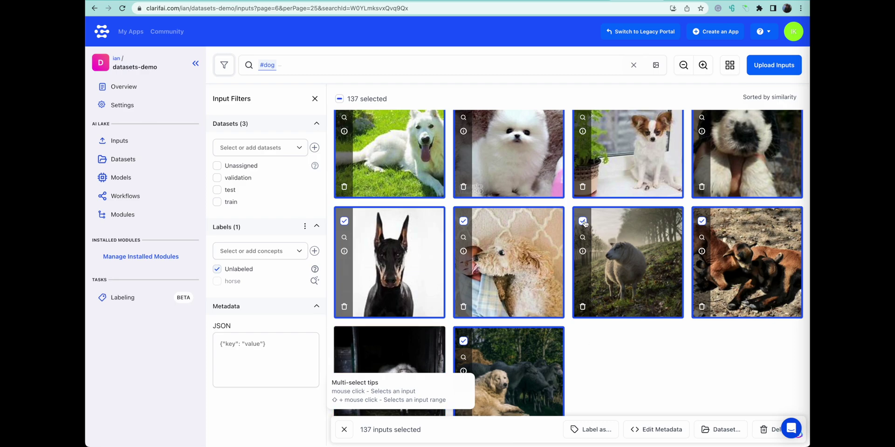
left_click(702, 222)
- Look back through the selected #dog results and label them with a new concept named dog
scroll(649, 353, "up", 2)
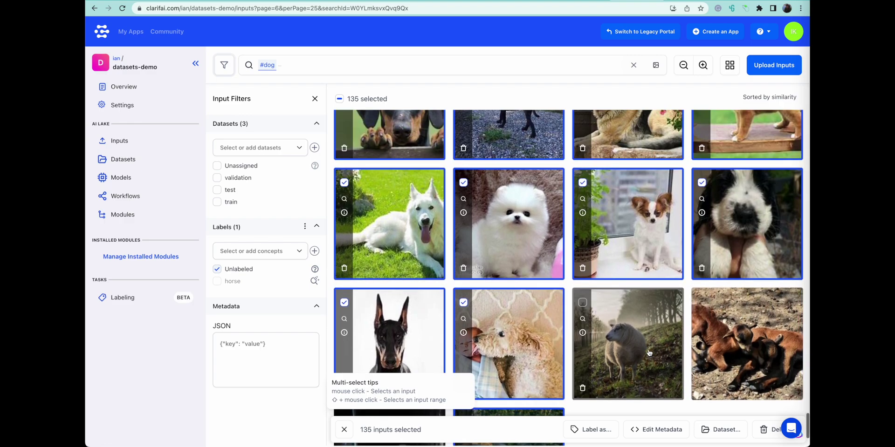
scroll(649, 353, "up", 1)
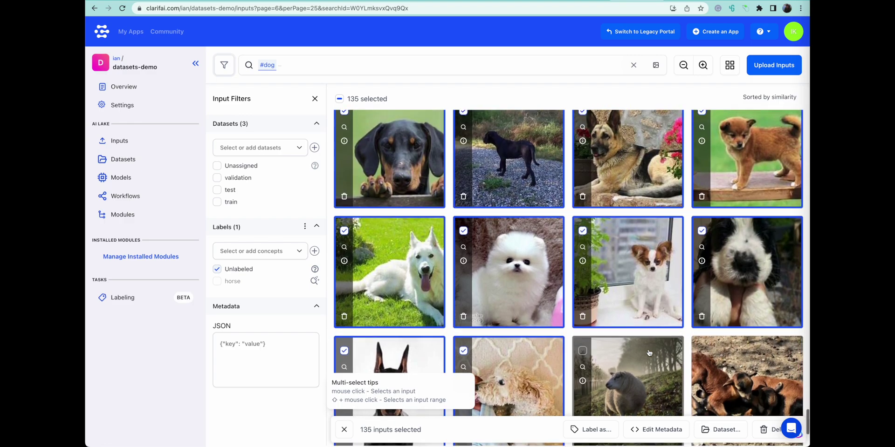
scroll(649, 353, "up", 5)
scroll(649, 352, "up", 6)
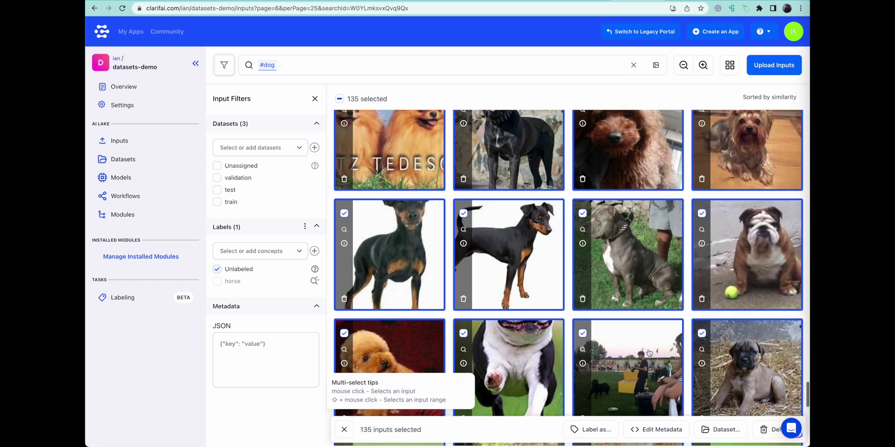
scroll(649, 352, "up", 3)
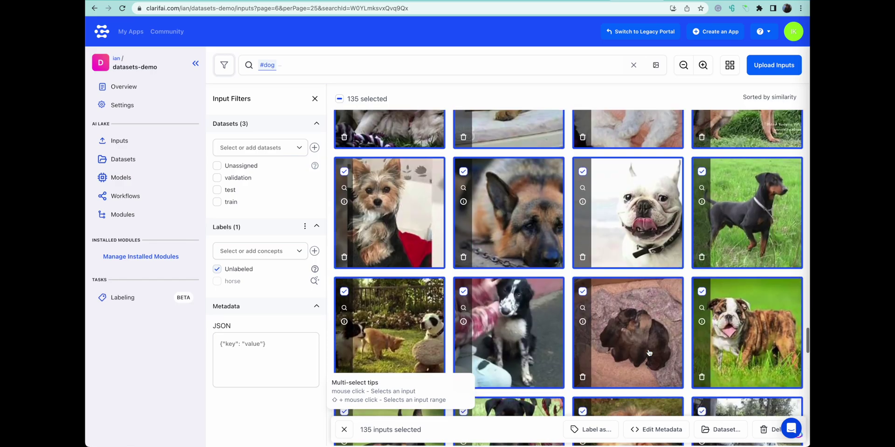
scroll(649, 353, "up", 5)
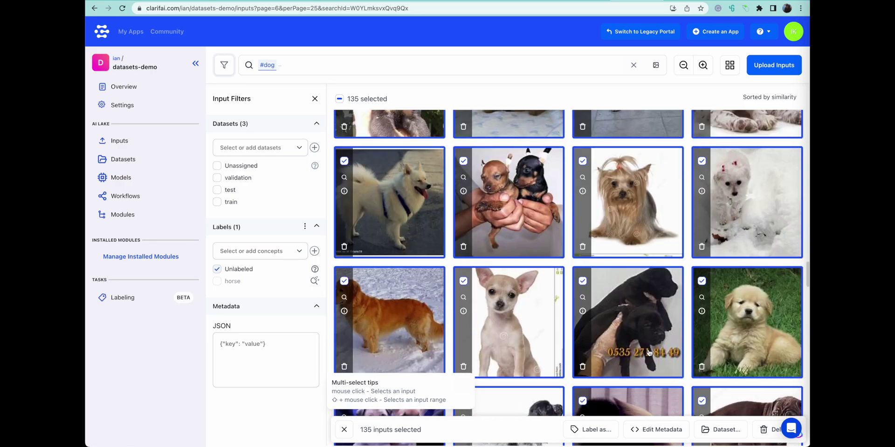
scroll(649, 353, "up", 10)
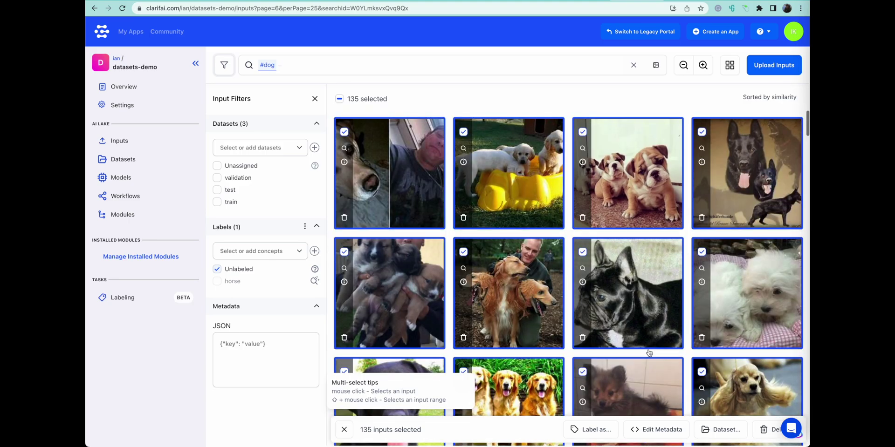
left_click(582, 428)
left_click(365, 289)
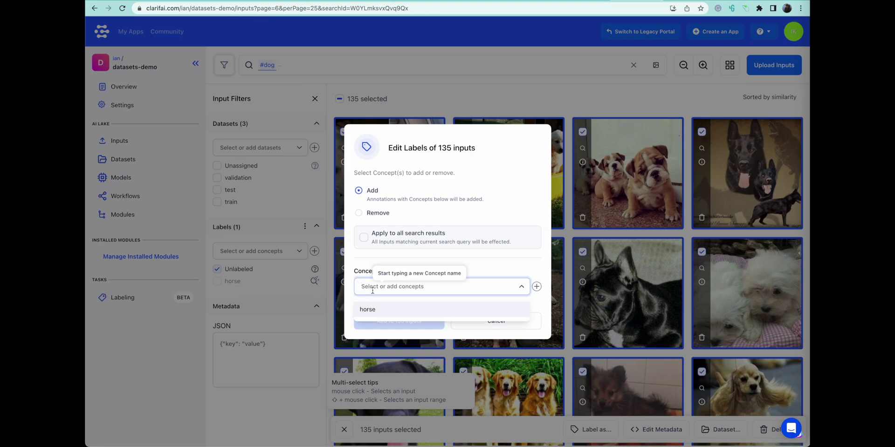
type("dog")
left_click(368, 309)
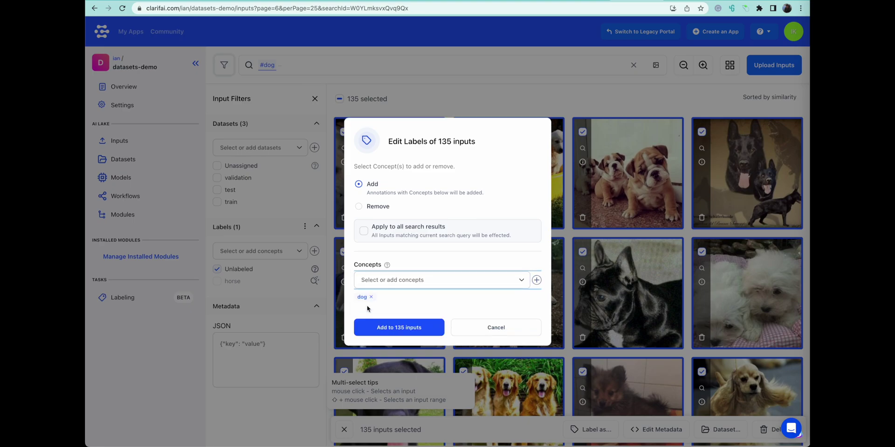
left_click(398, 326)
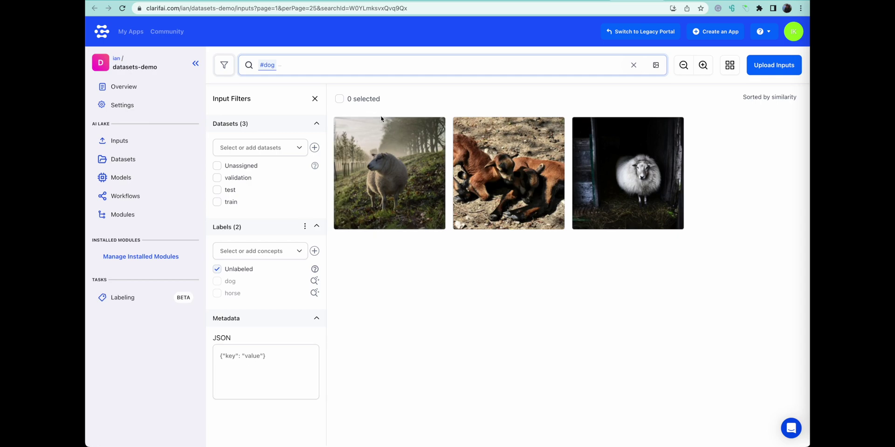
- Select the three remaining unlabeled #dog results and label them with a new concept named sheep
mouse_move(357, 149)
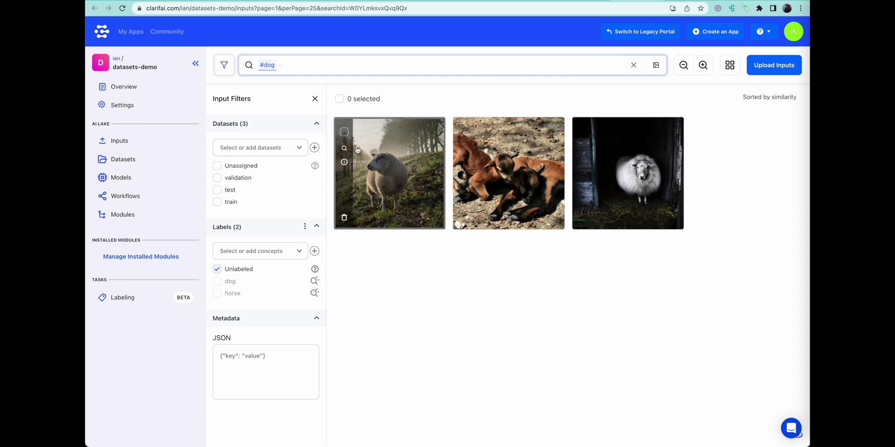
left_click(344, 133)
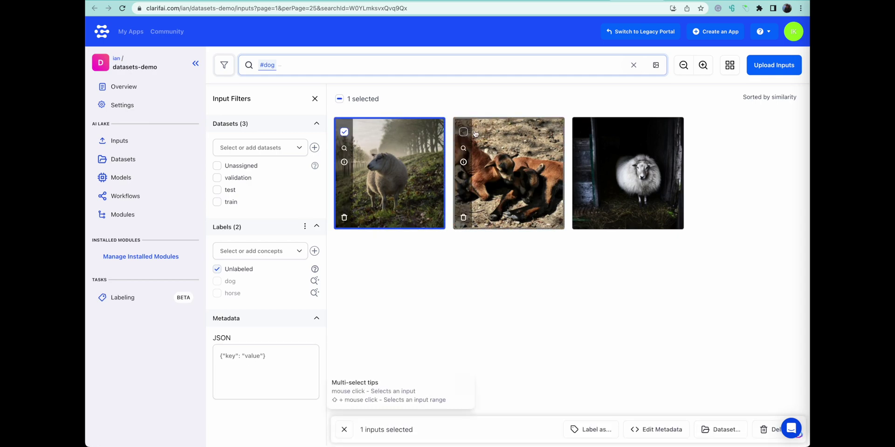
left_click(463, 132)
left_click(582, 132)
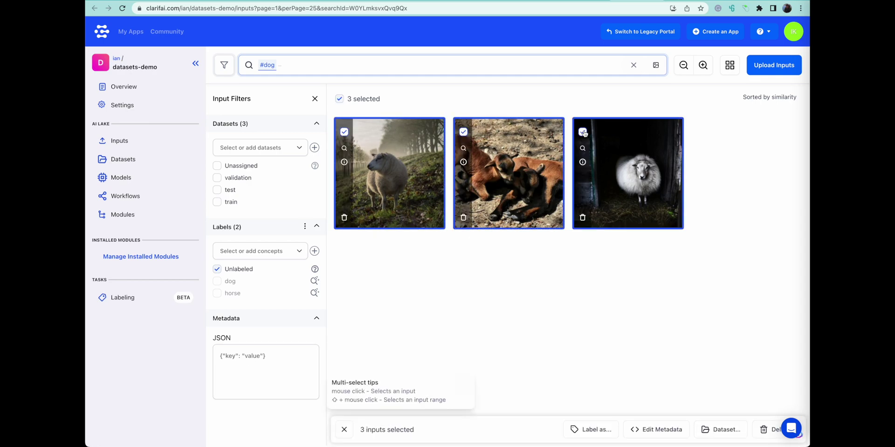
left_click(582, 434)
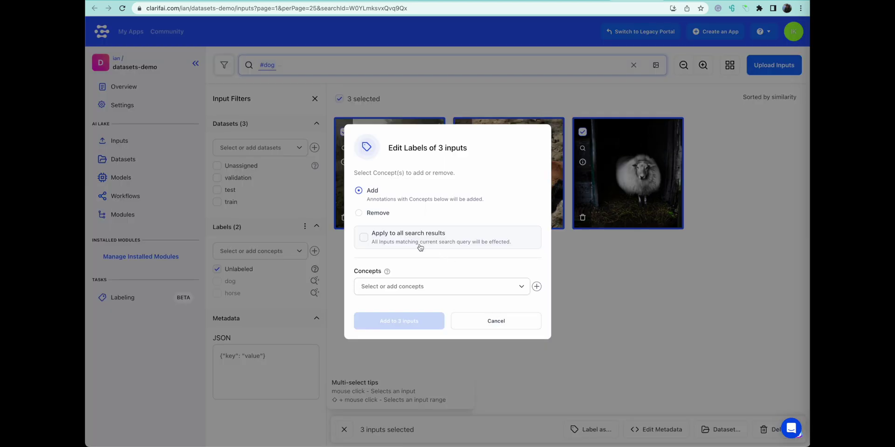
left_click(381, 288)
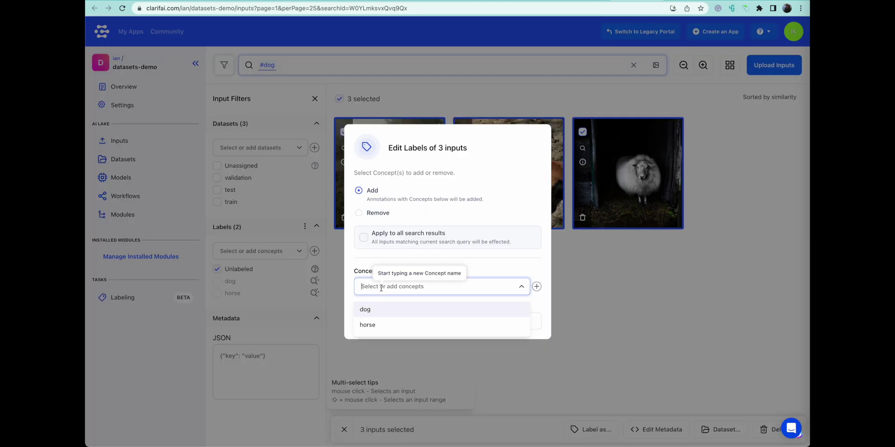
type("sheep")
left_click(416, 309)
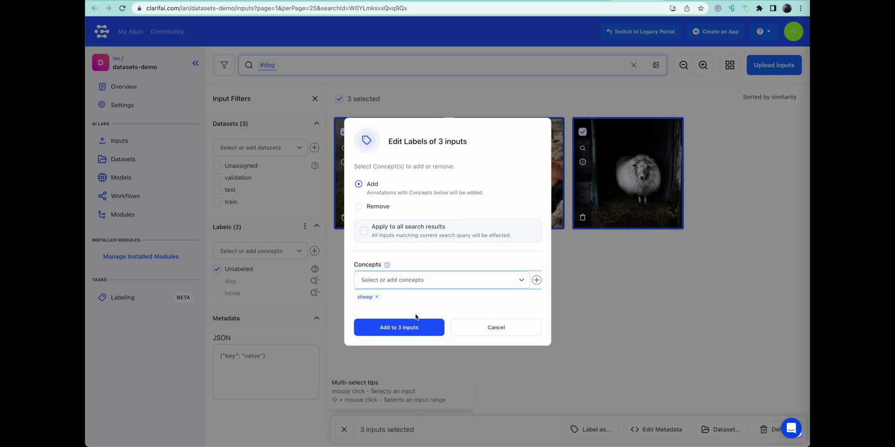
left_click(389, 327)
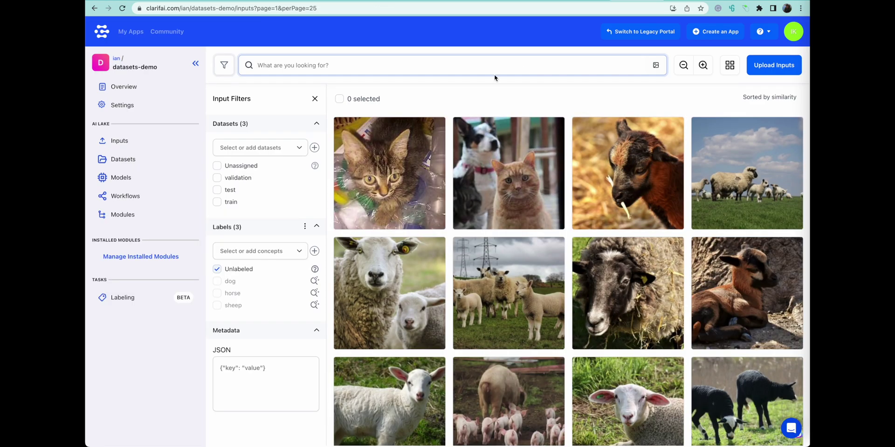
- Search the unlabeled inputs for #sheep and look through all the results for images that do not fit
type("#sheep")
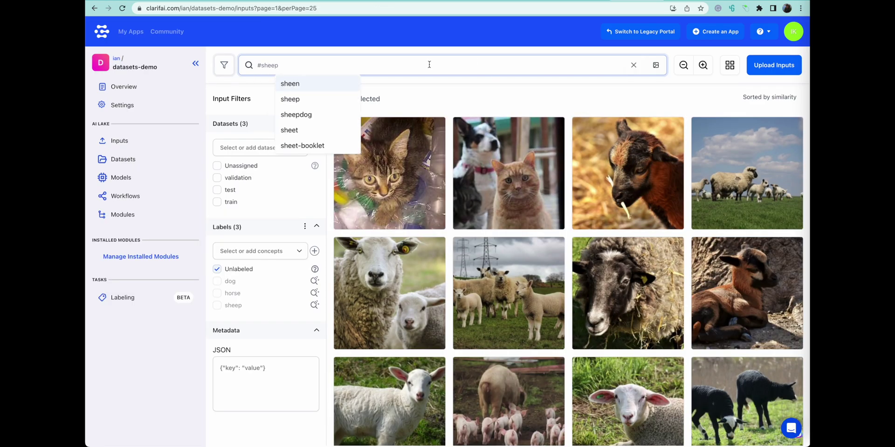
left_click(313, 102)
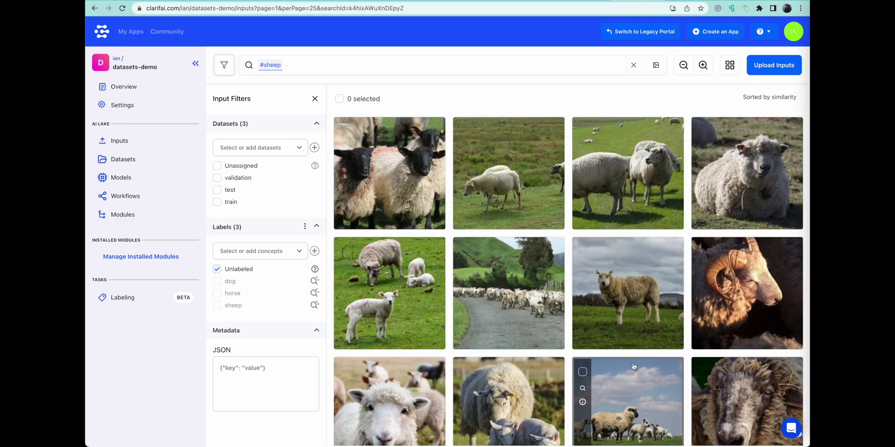
scroll(632, 366, "down", 10)
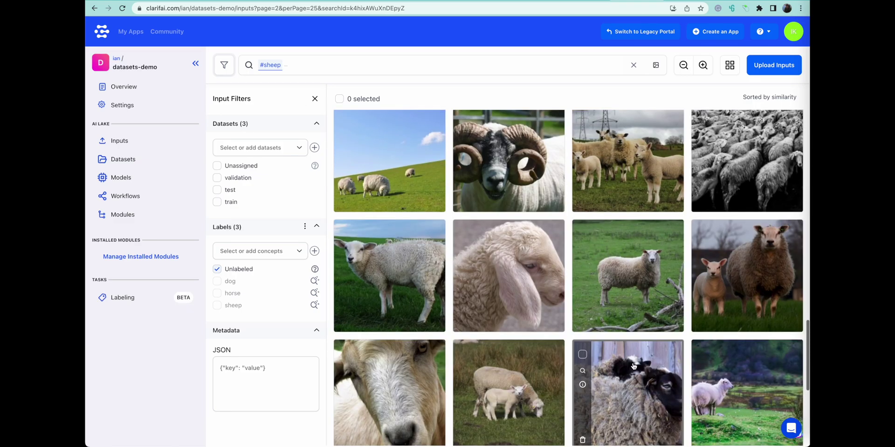
scroll(632, 366, "down", 15)
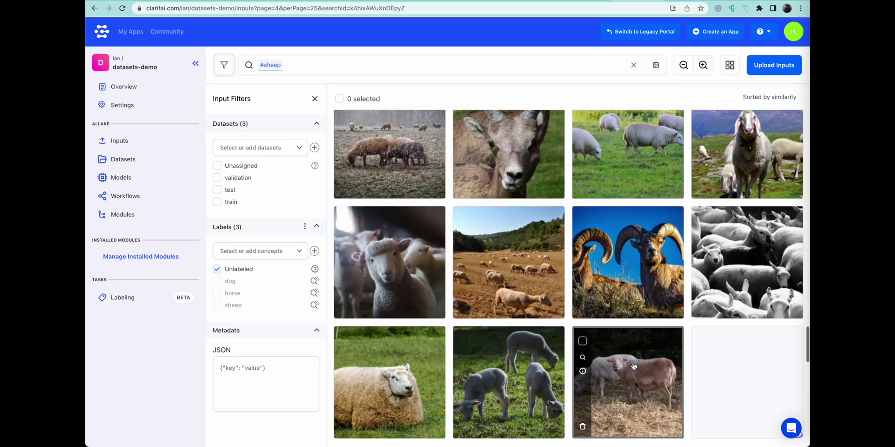
scroll(632, 366, "down", 15)
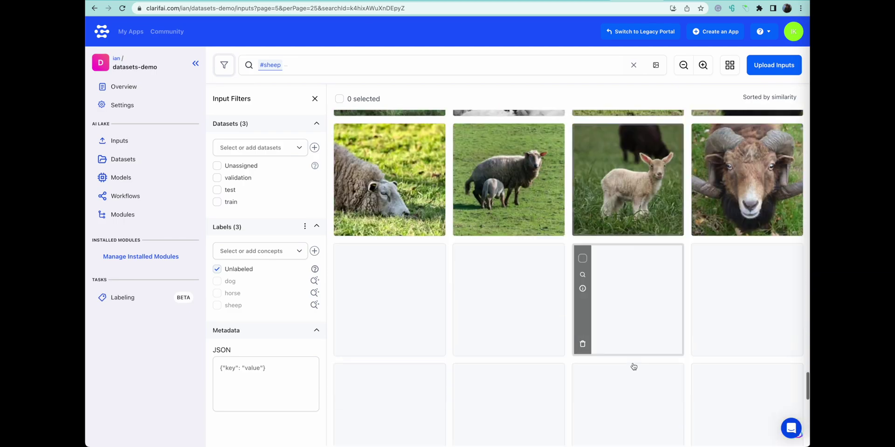
scroll(633, 366, "down", 10)
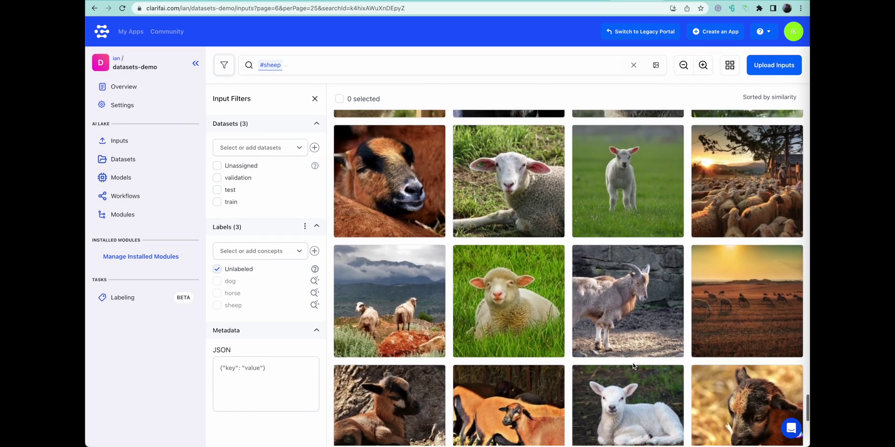
scroll(633, 366, "up", 15)
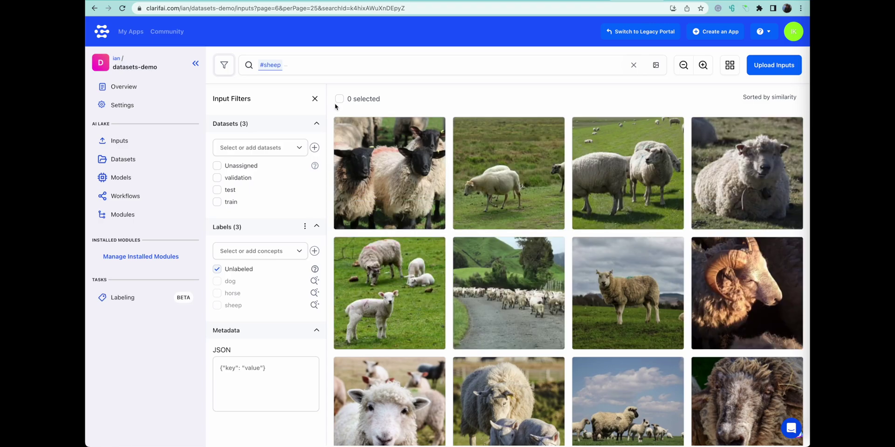
- Select all the #sheep results and label them with the existing sheep concept
left_click(339, 99)
left_click(590, 430)
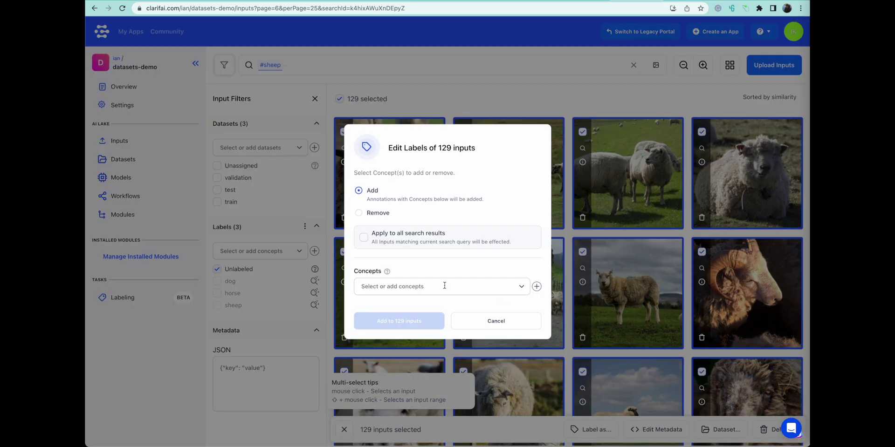
left_click(396, 286)
left_click(375, 316)
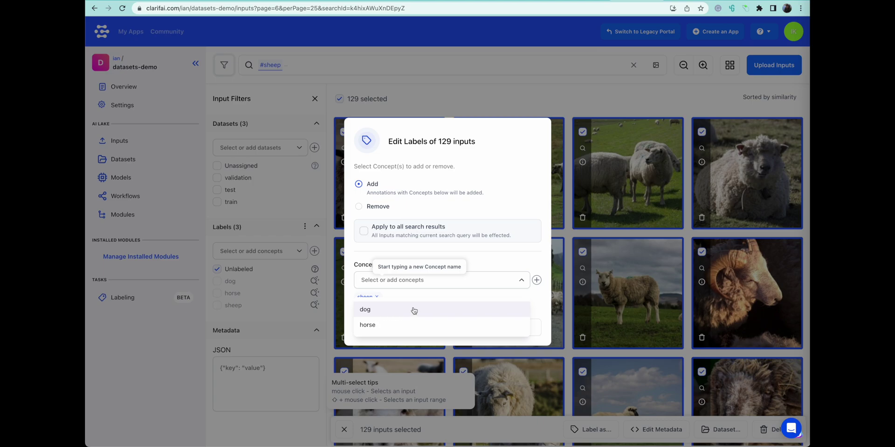
left_click(516, 255)
left_click(410, 326)
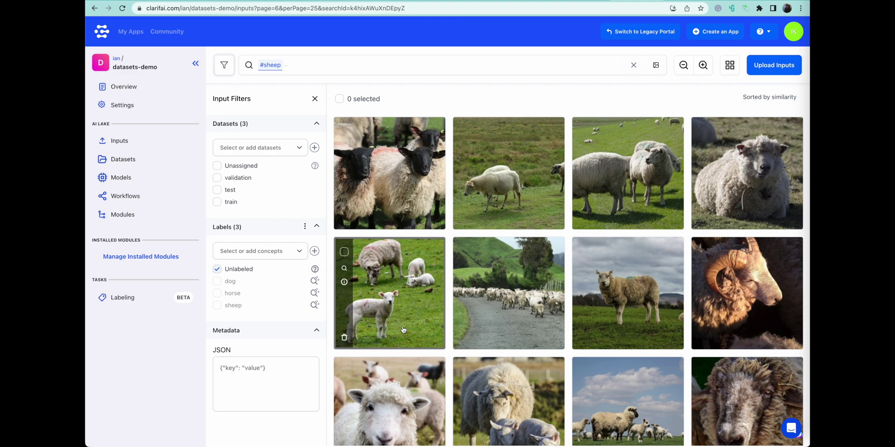
- Clear the #sheep search and filter the inputs to show only the unlabeled ones again
left_click(634, 65)
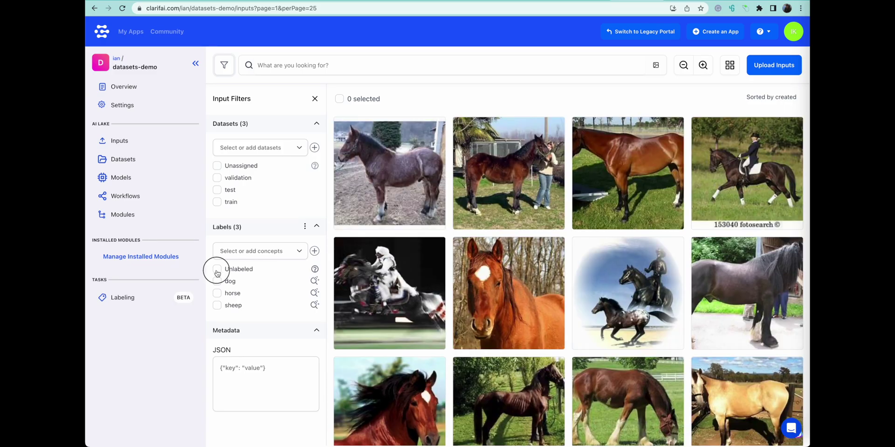
left_click(217, 270)
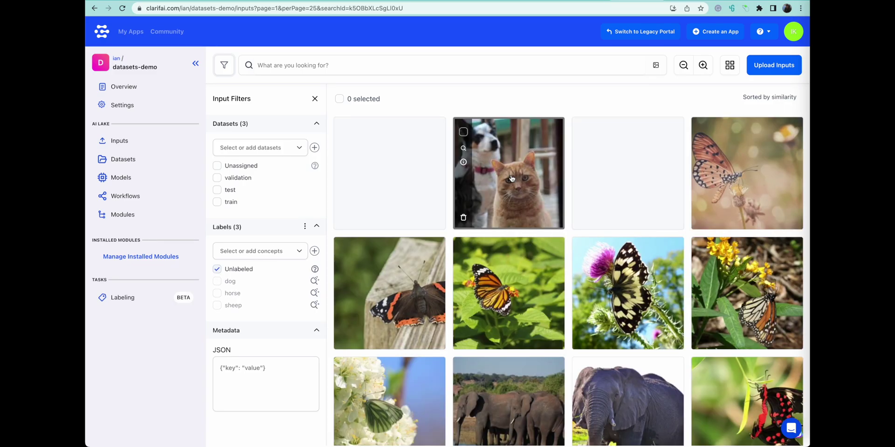
left_click(430, 61)
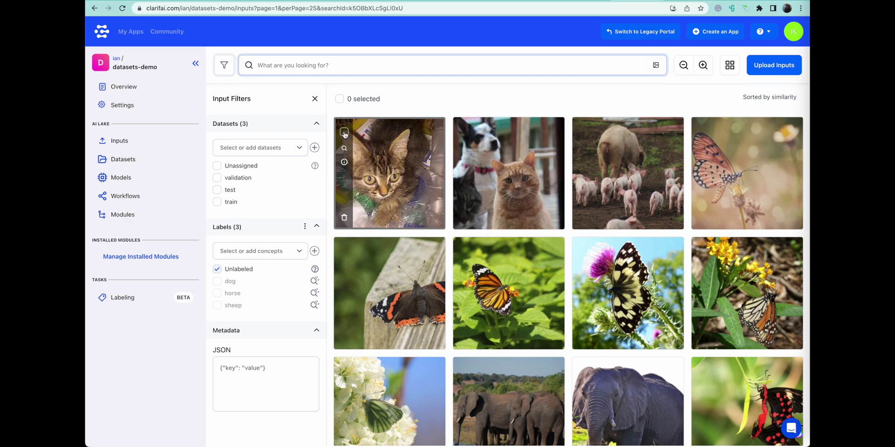
- Delete the image of the single tabby cat from the unlabeled inputs
left_click(344, 133)
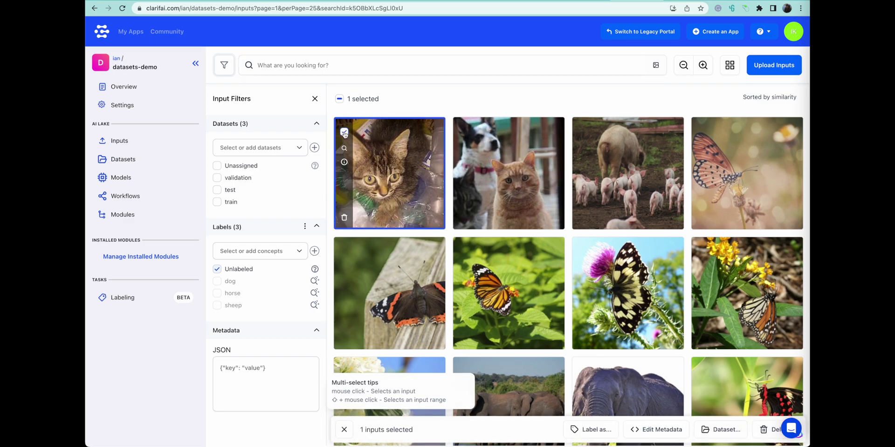
left_click(768, 428)
left_click(486, 266)
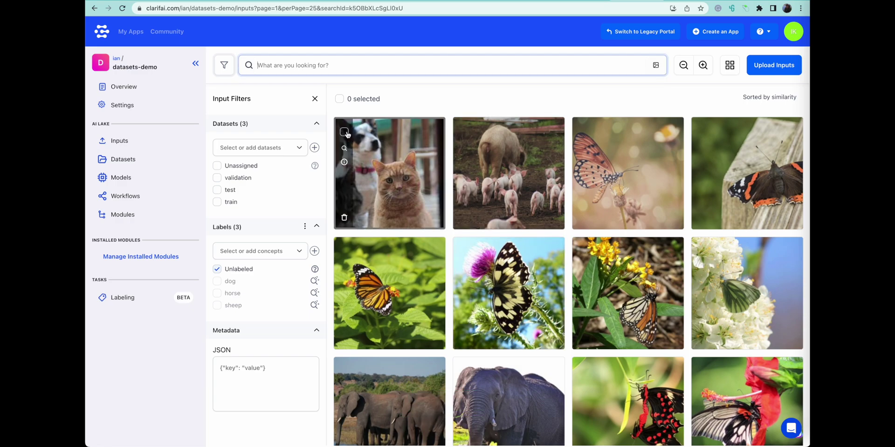
- Label the unlabeled image showing a dog and an orange cat with the existing dog concept
left_click(344, 132)
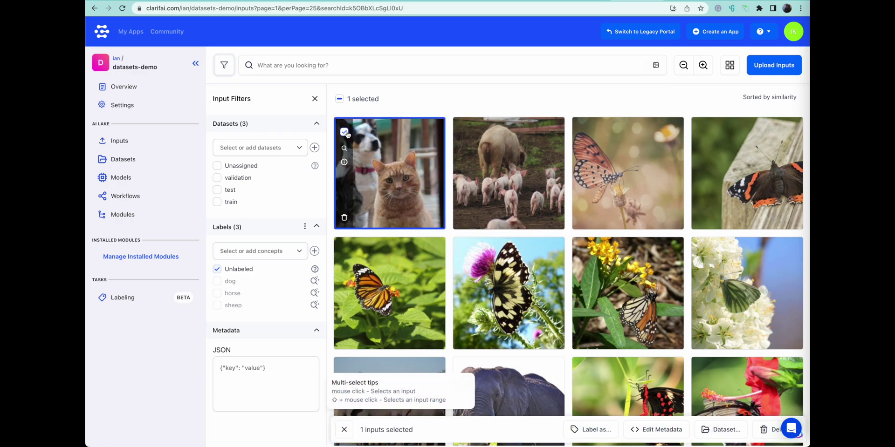
left_click(604, 430)
left_click(385, 285)
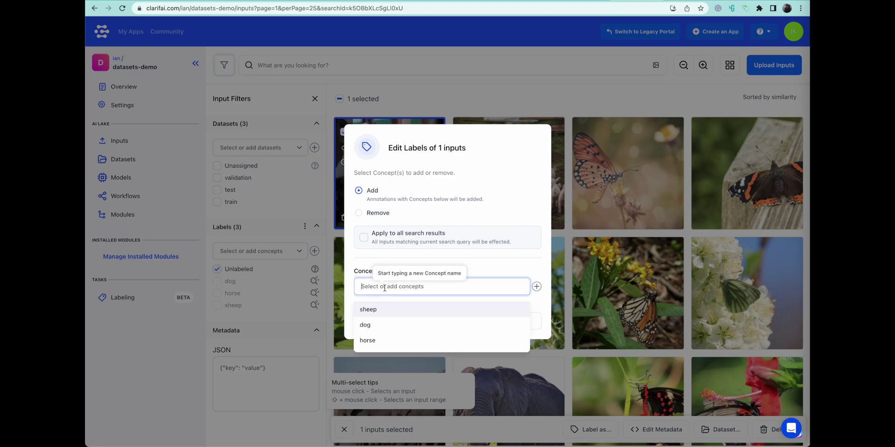
type("dog")
left_click(369, 308)
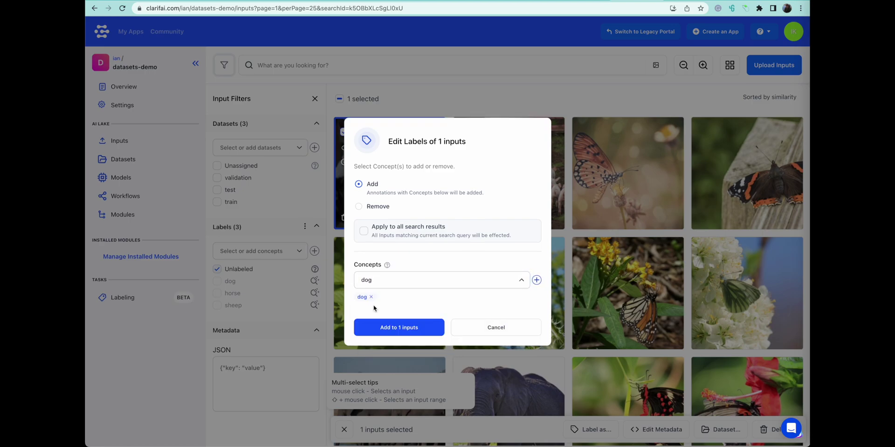
left_click(405, 326)
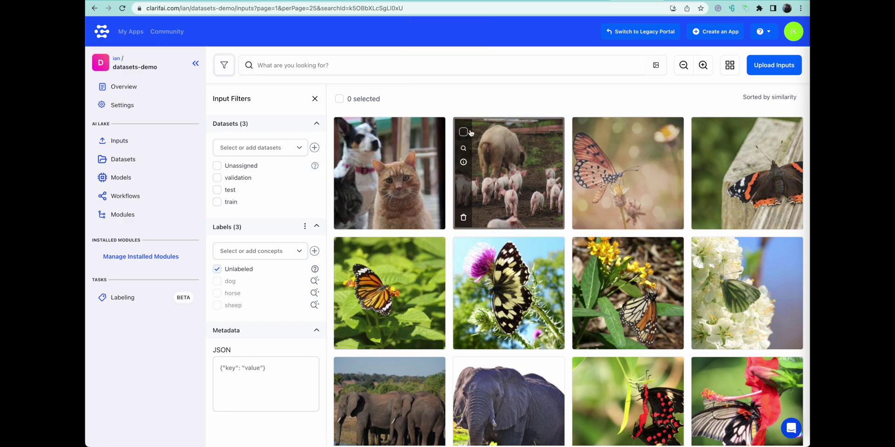
- Delete the image of the pig with its piglets from the unlabeled inputs
left_click(463, 132)
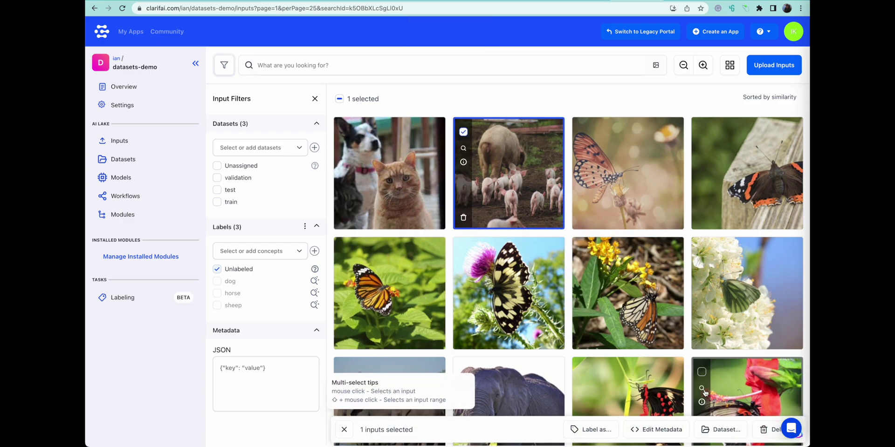
left_click(767, 428)
left_click(474, 273)
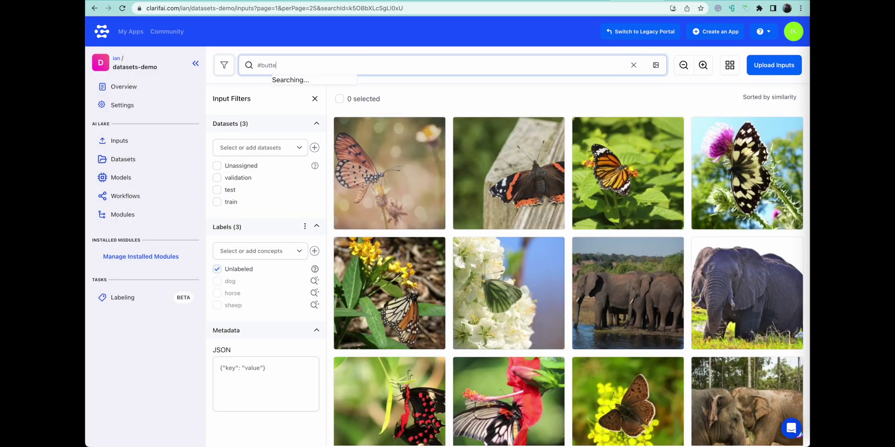
- Search the unlabeled inputs for #butterfly and look through all the results for images that do not fit
type("rfly")
left_click(329, 88)
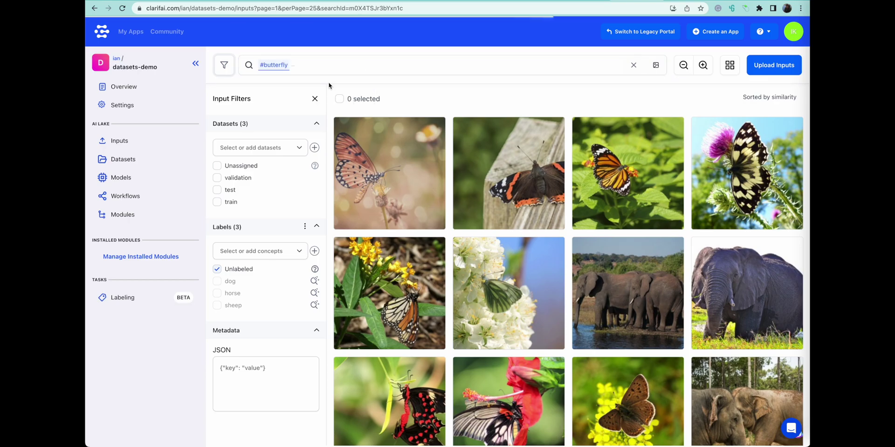
scroll(535, 240, "down", 15)
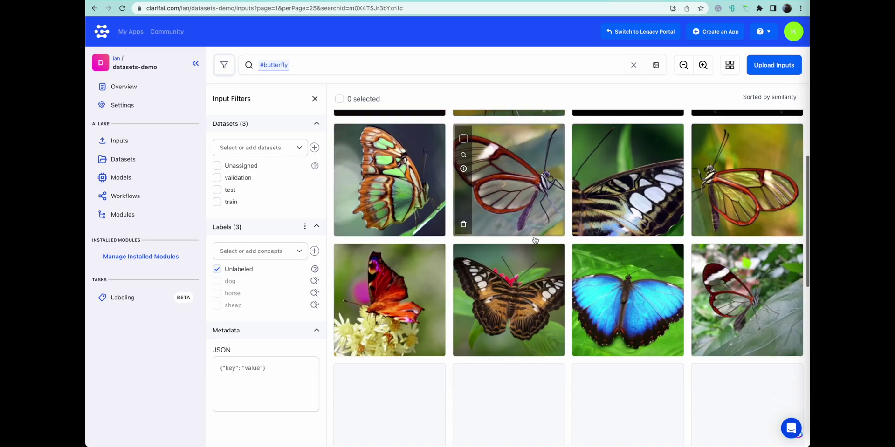
scroll(534, 240, "down", 15)
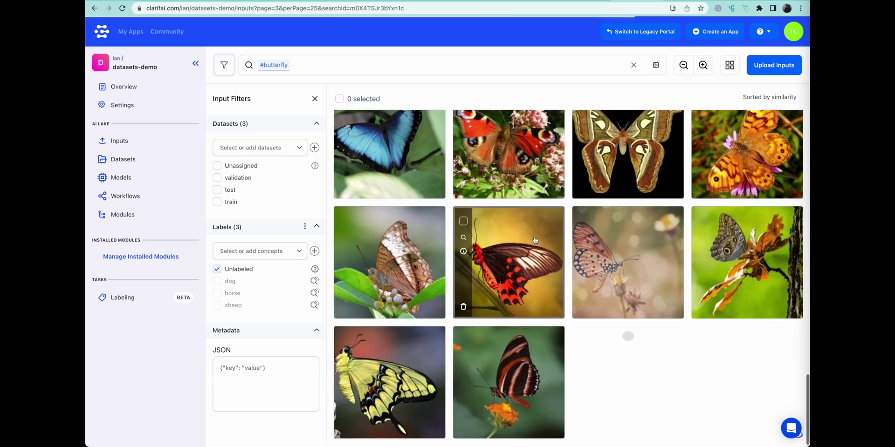
scroll(534, 240, "down", 15)
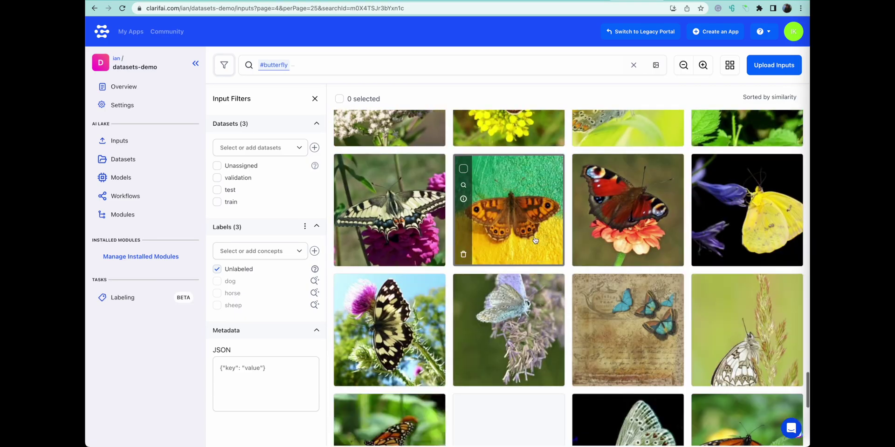
scroll(534, 240, "down", 10)
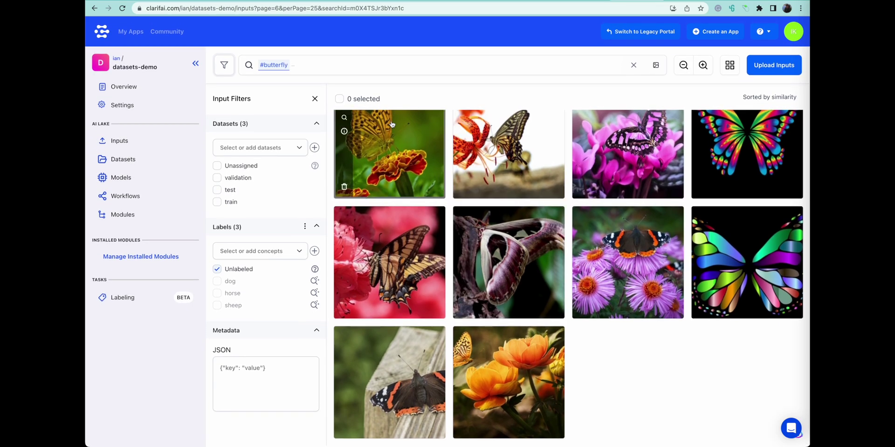
- Select all the #butterfly results and label them with a new concept named butterfly
left_click(339, 98)
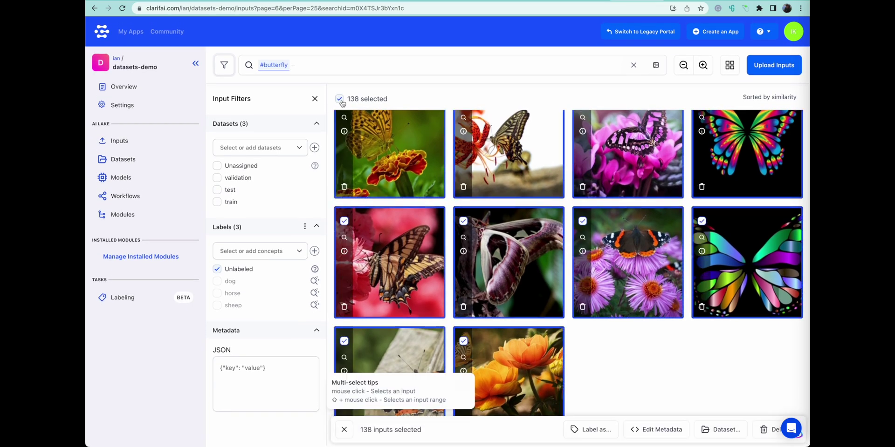
left_click(590, 429)
left_click(406, 287)
type("butterfly")
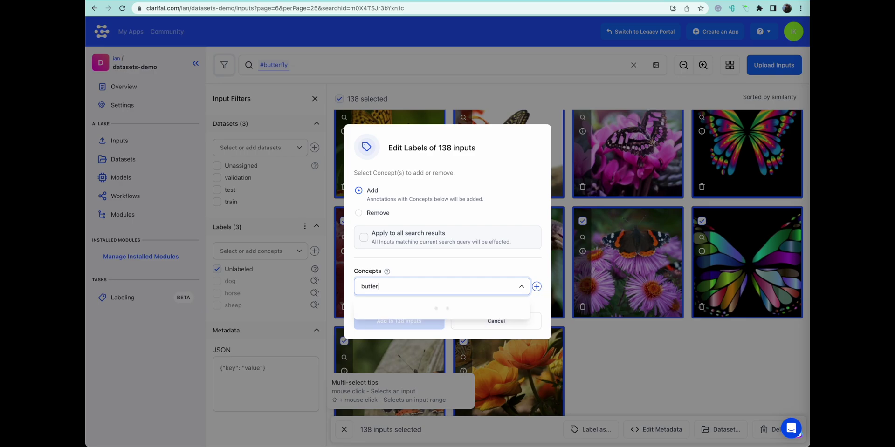
left_click(422, 309)
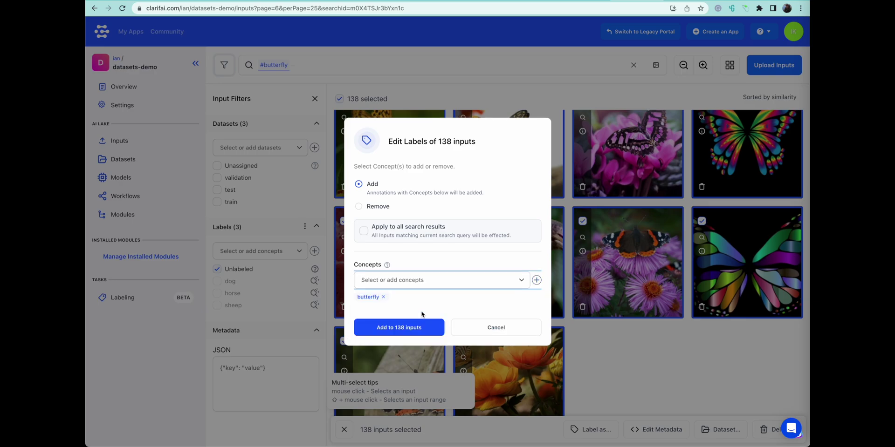
left_click(403, 327)
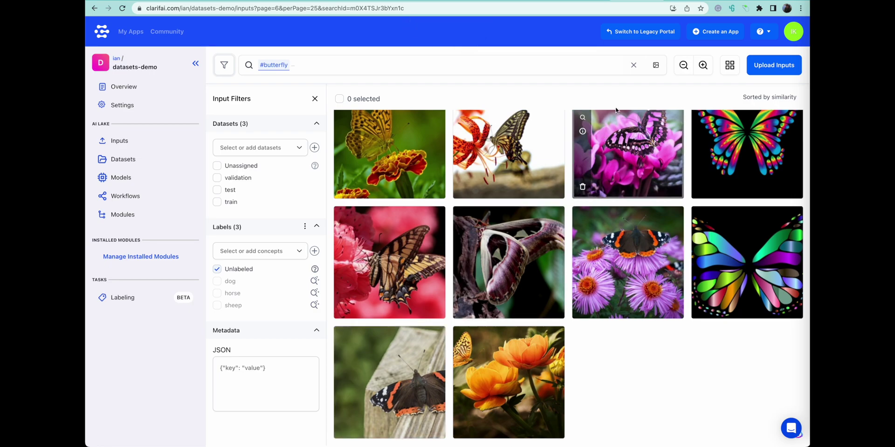
- Clear the #butterfly search, show only the unlabeled inputs, and label the remaining butterfly image with the existing butterfly concept
left_click(634, 65)
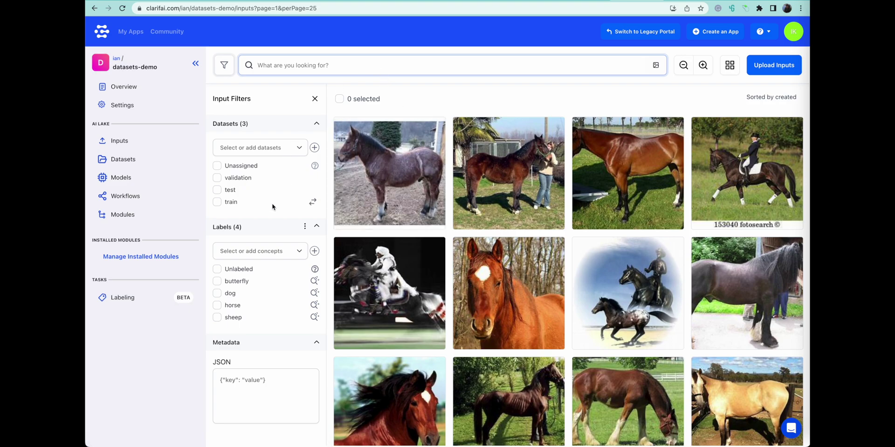
left_click(217, 269)
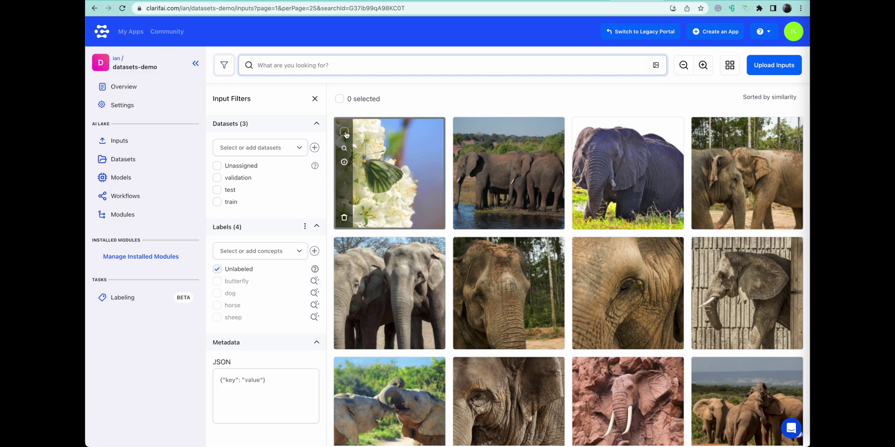
left_click(345, 133)
left_click(582, 428)
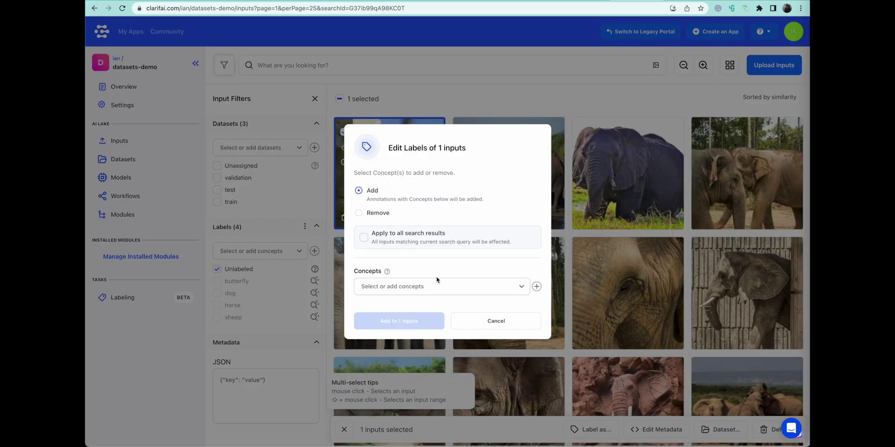
left_click(422, 287)
left_click(382, 312)
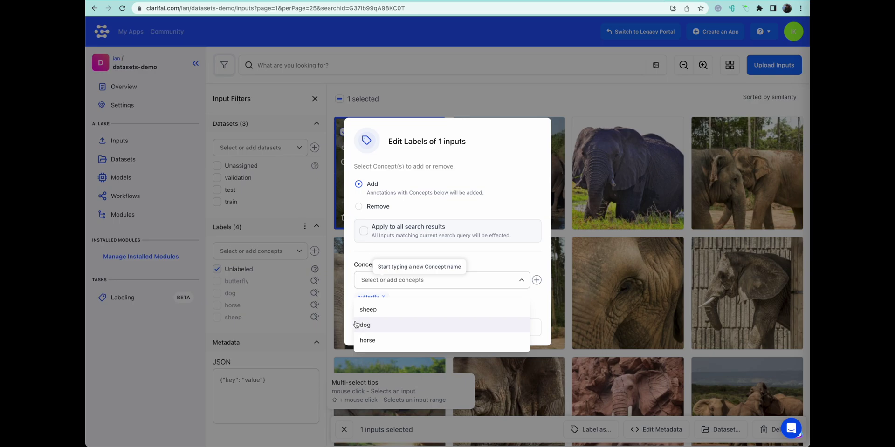
left_click(352, 323)
left_click(384, 328)
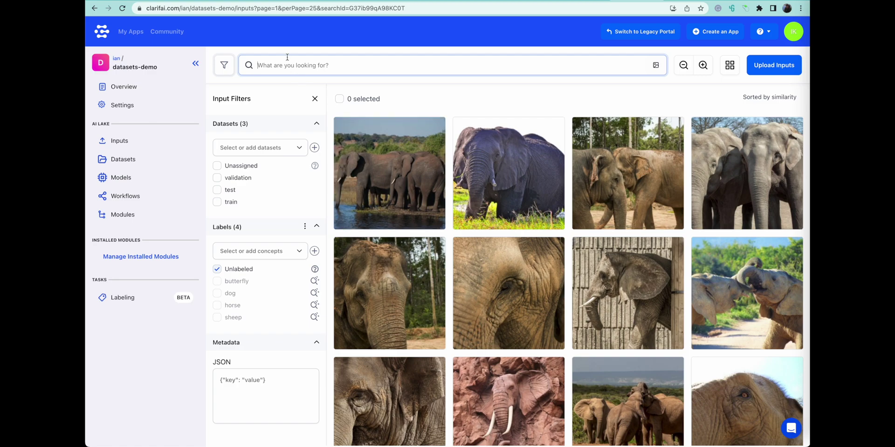
- Search the unlabeled inputs for #elephant and look through all the results for images that do not fit
type("#elephant")
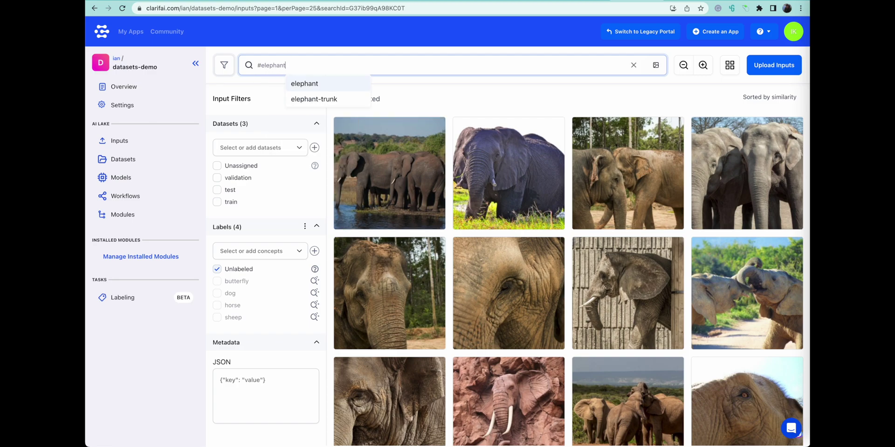
left_click(297, 85)
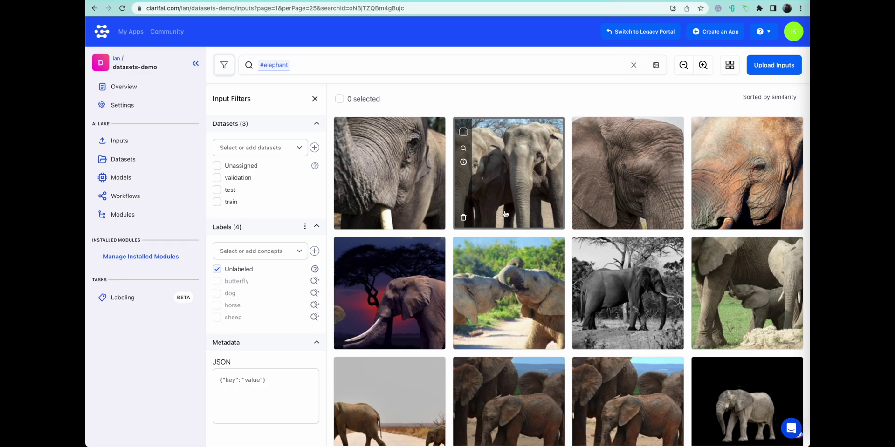
scroll(569, 311, "down", 2)
scroll(570, 312, "down", 20)
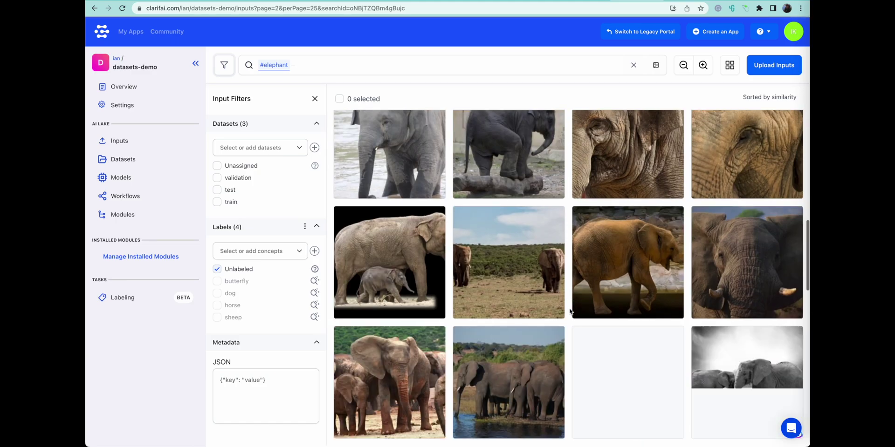
scroll(570, 311, "down", 15)
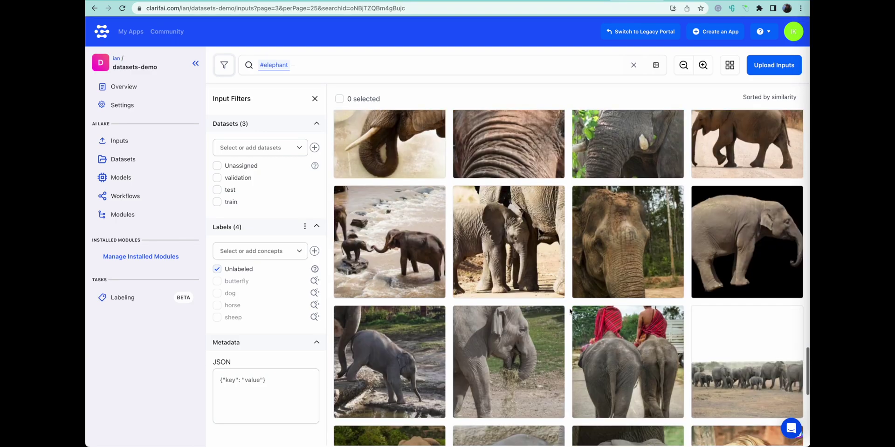
scroll(570, 312, "down", 15)
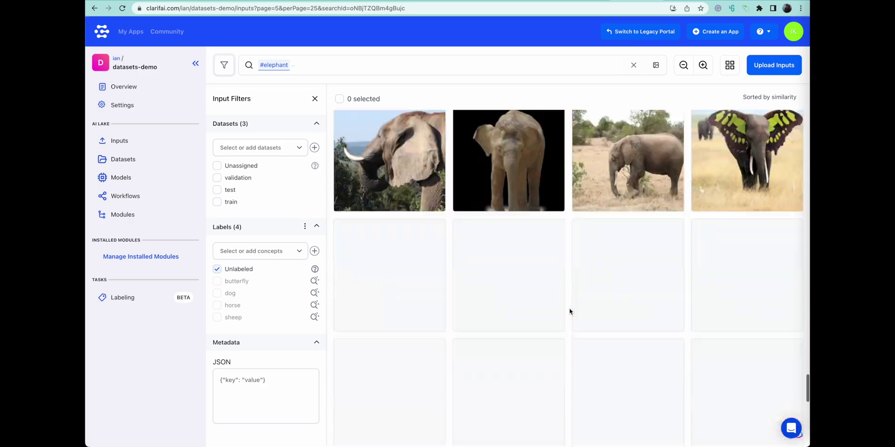
scroll(569, 312, "down", 10)
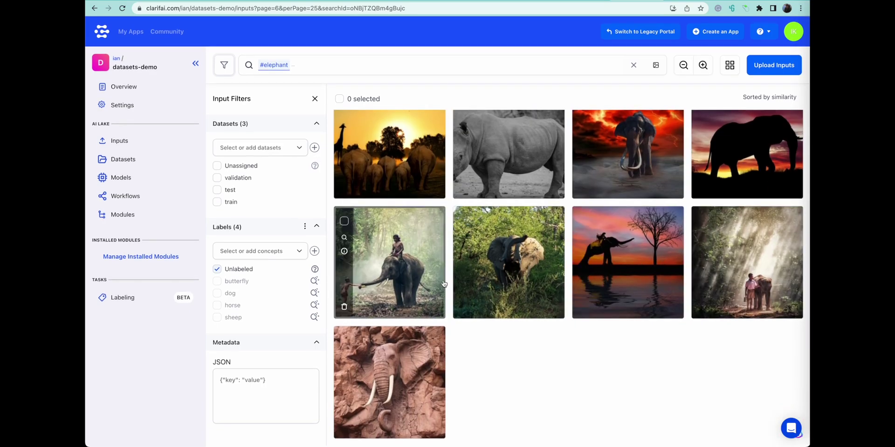
- Delete the rhinoceros image from the #elephant results and check the other results back to the beginning for further misfits
scroll(443, 283, "up", 2)
mouse_move(482, 257)
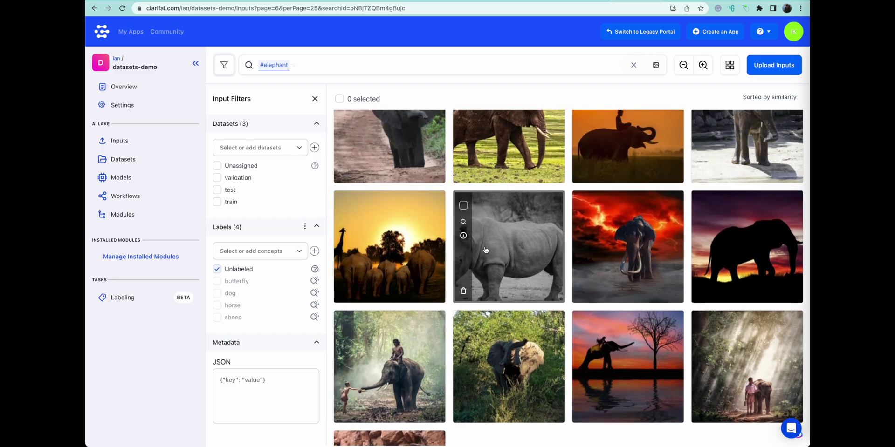
left_click(463, 205)
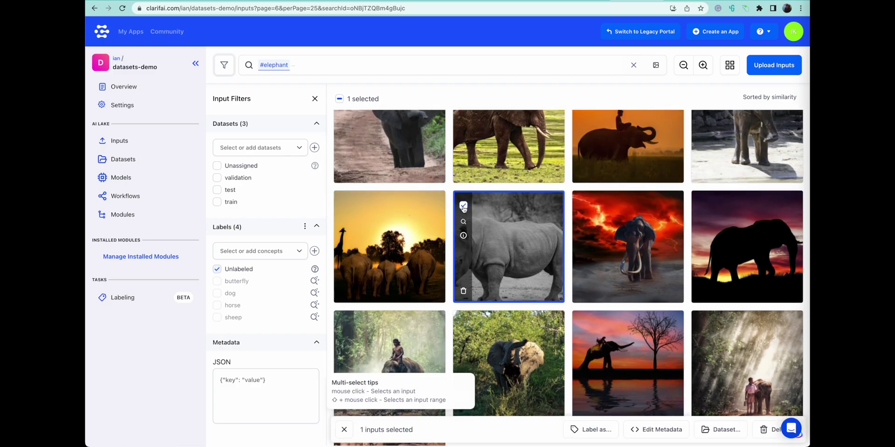
left_click(767, 429)
left_click(486, 267)
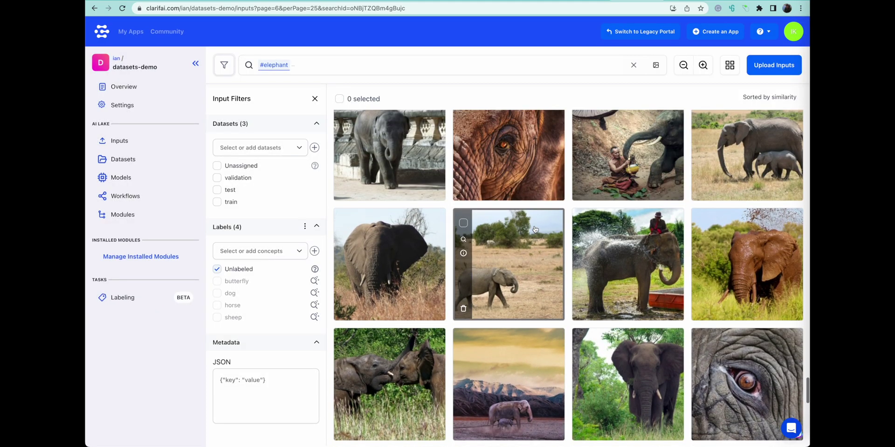
scroll(534, 229, "up", 10)
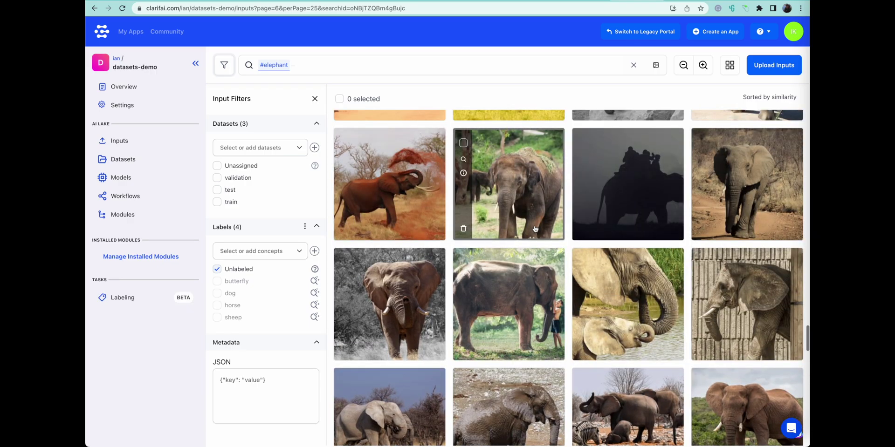
scroll(534, 229, "up", 10)
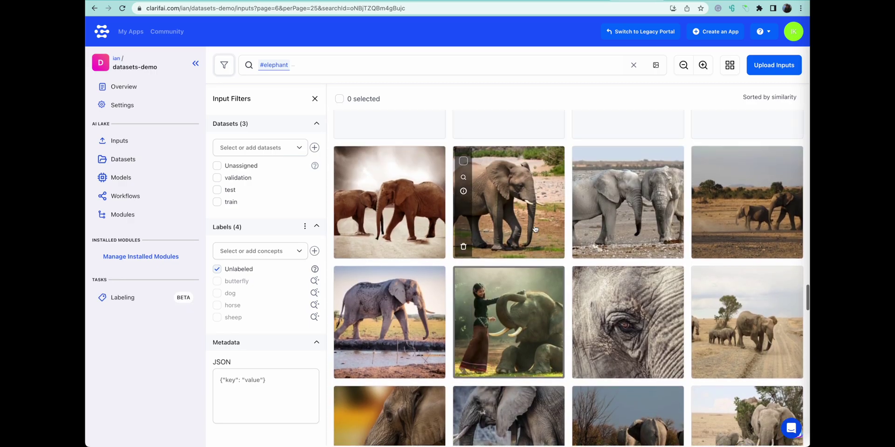
scroll(535, 229, "up", 10)
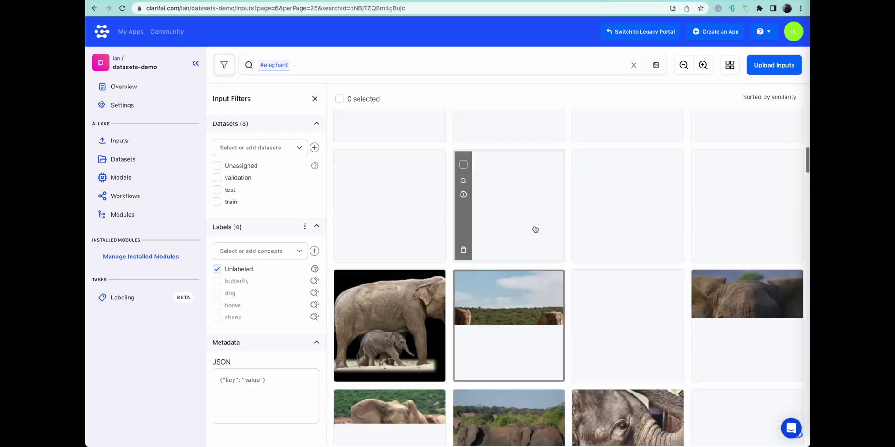
scroll(535, 229, "up", 5)
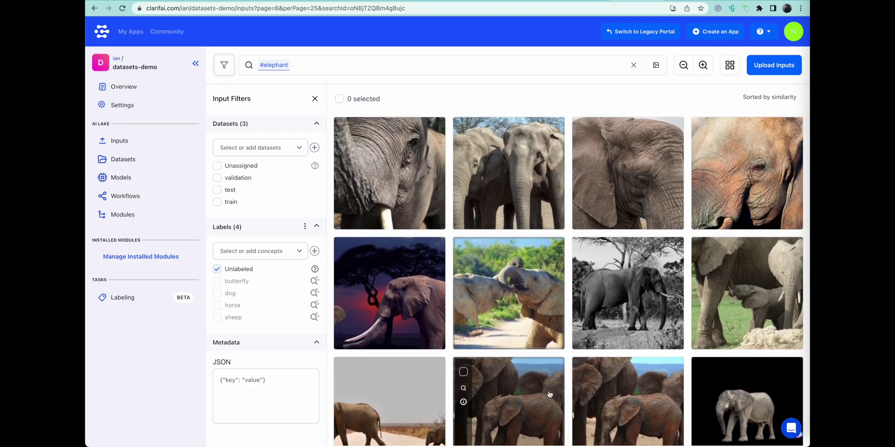
- Select all the #elephant results and label them with a new concept named elephant
left_click(339, 99)
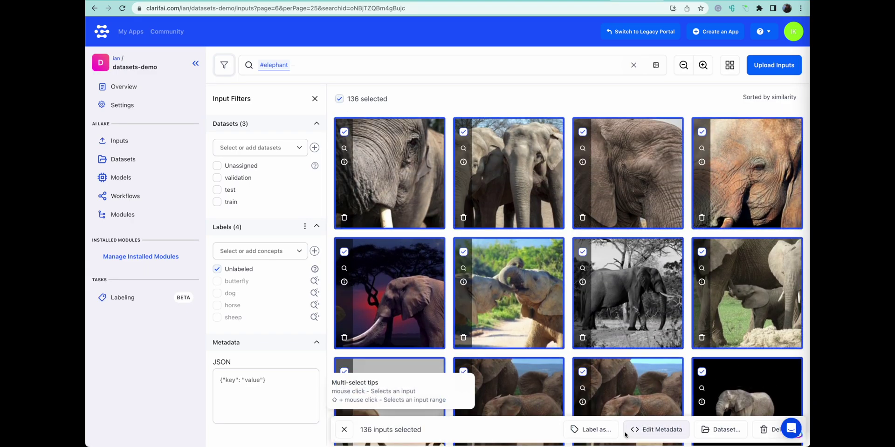
left_click(591, 430)
left_click(408, 287)
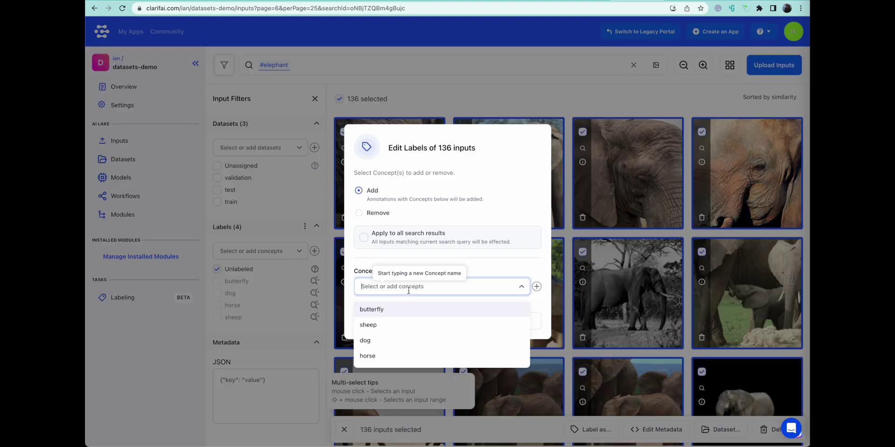
type("elephant")
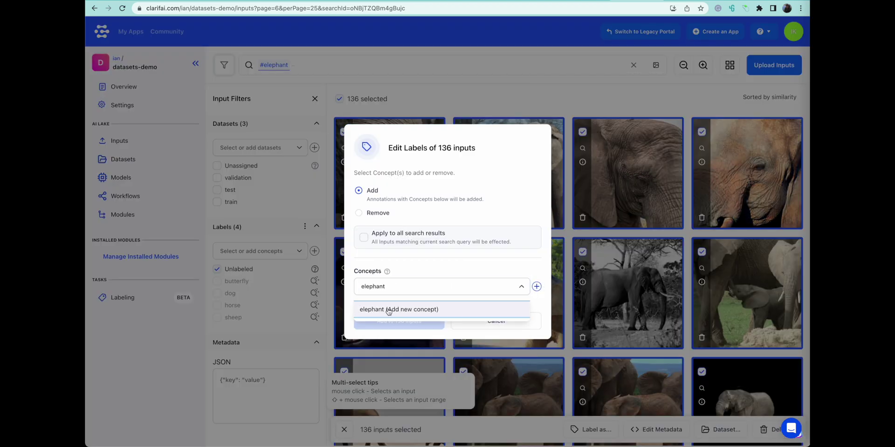
left_click(388, 309)
left_click(401, 327)
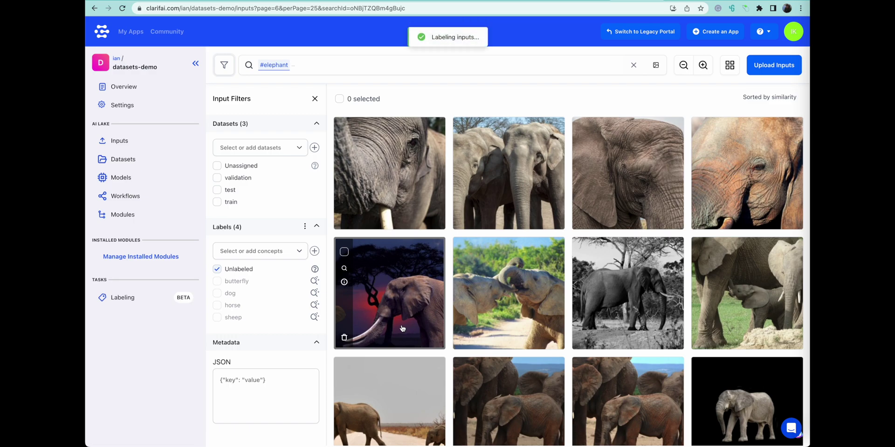
- Clear the #elephant search and filter the inputs to show only the unlabeled ones
left_click(633, 65)
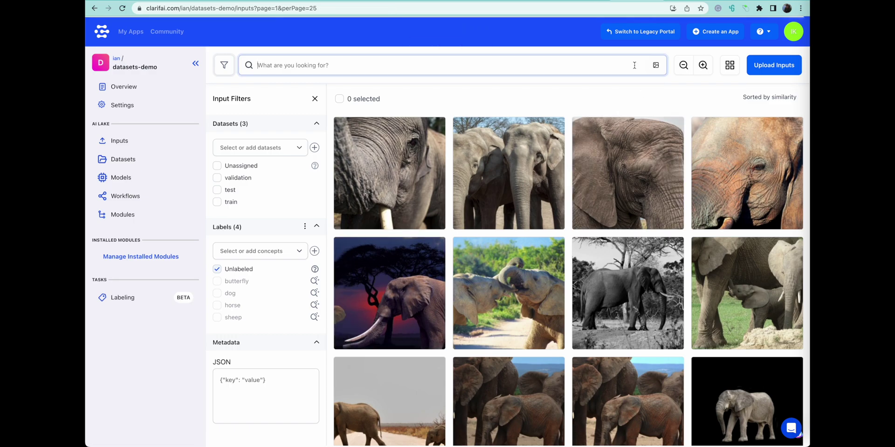
scroll(567, 346, "down", 7)
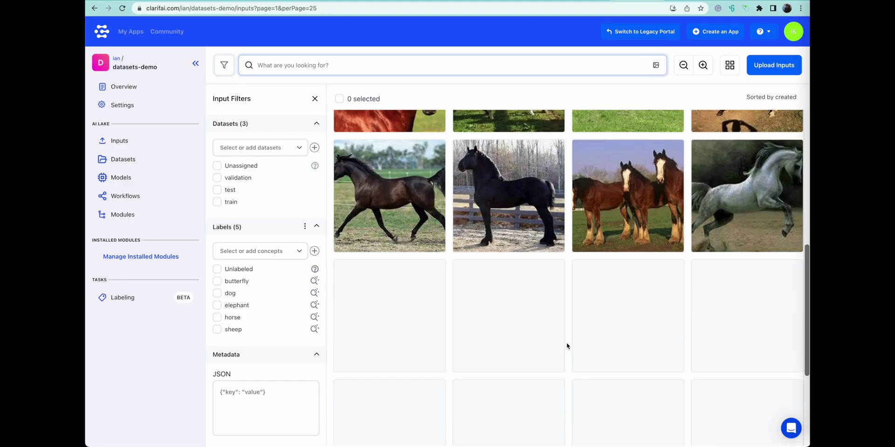
scroll(567, 346, "down", 10)
left_click(217, 269)
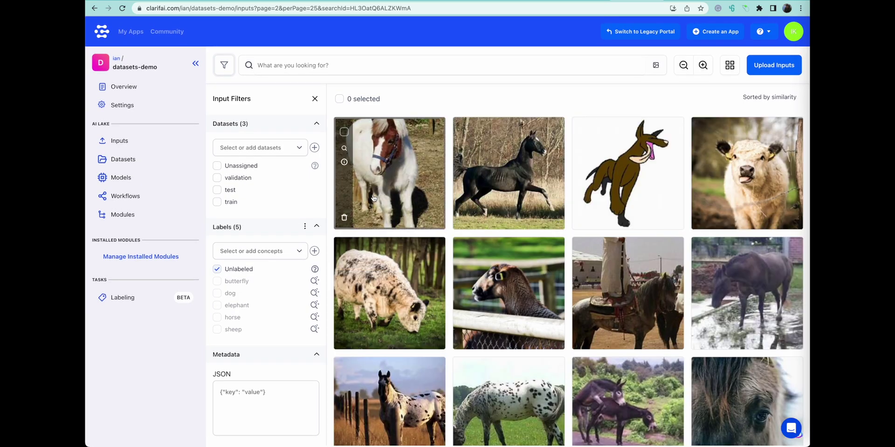
- Select eleven horse images among the unlabeled inputs, skipping the grazing spotted horse, and label them with the existing horse concept
left_click(343, 133)
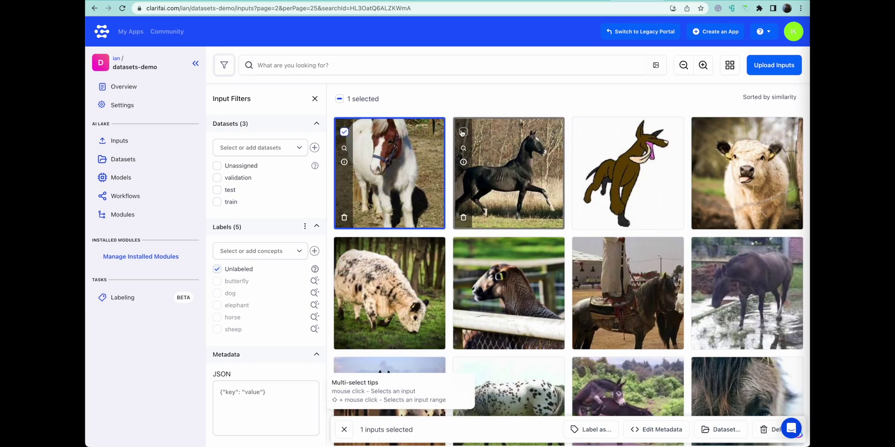
left_click(463, 132)
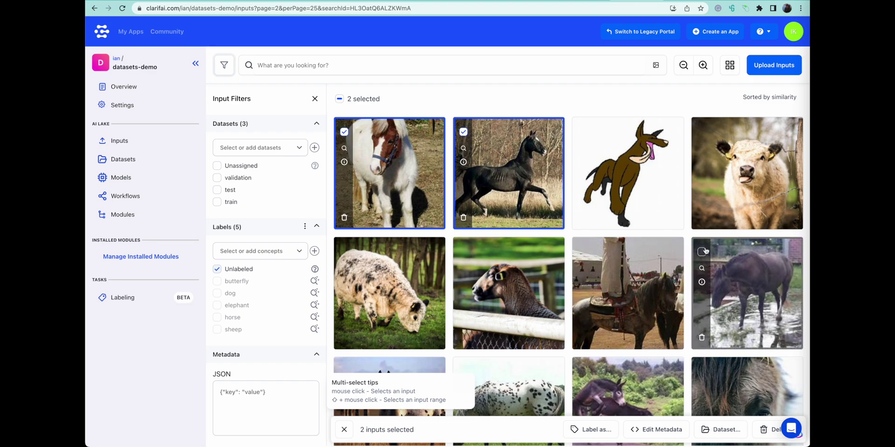
left_click(702, 252)
left_click(581, 251)
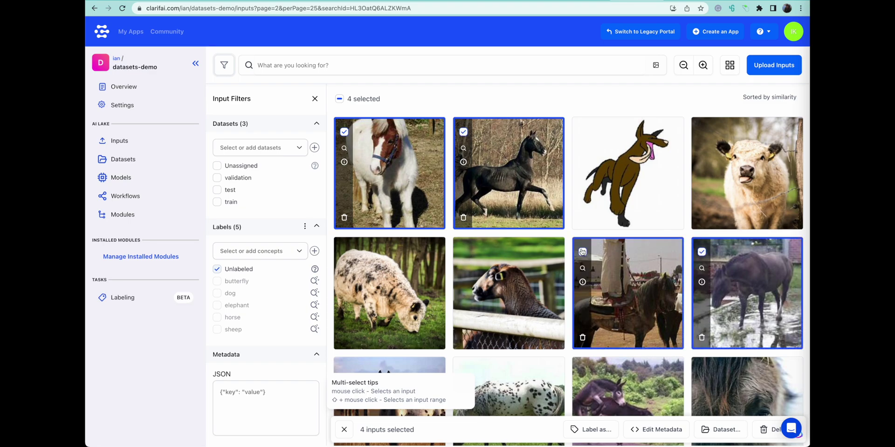
scroll(606, 303, "down", 3)
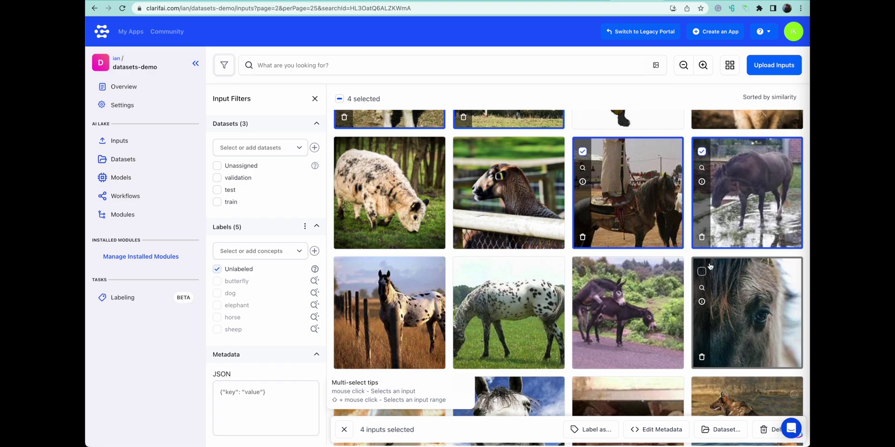
left_click(701, 272)
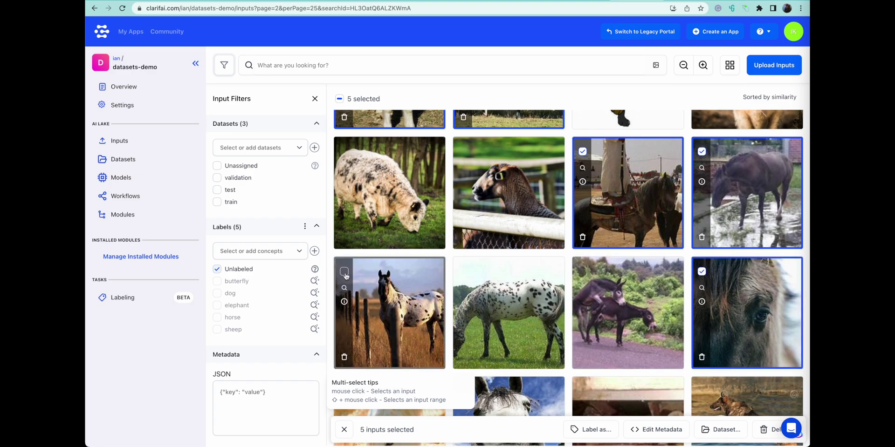
left_click(346, 276)
scroll(367, 180, "down", 4)
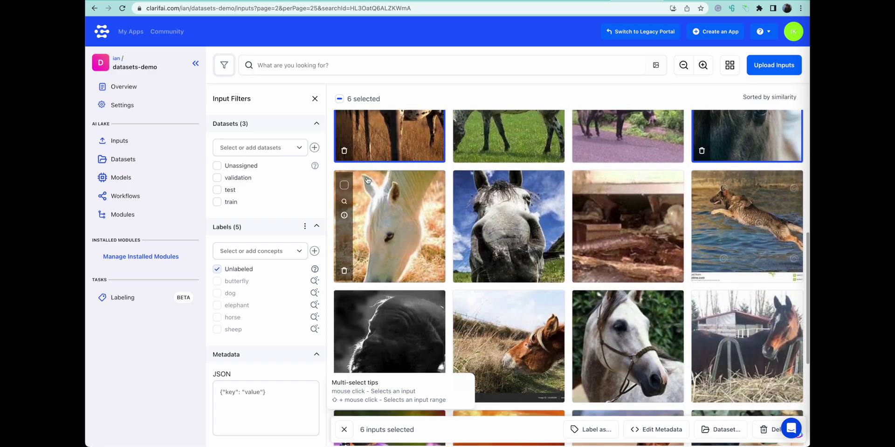
left_click(343, 185)
left_click(464, 186)
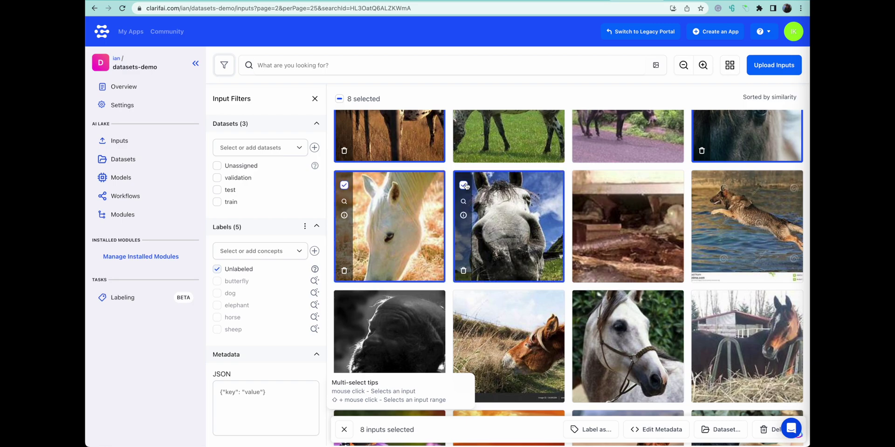
scroll(535, 210, "down", 3)
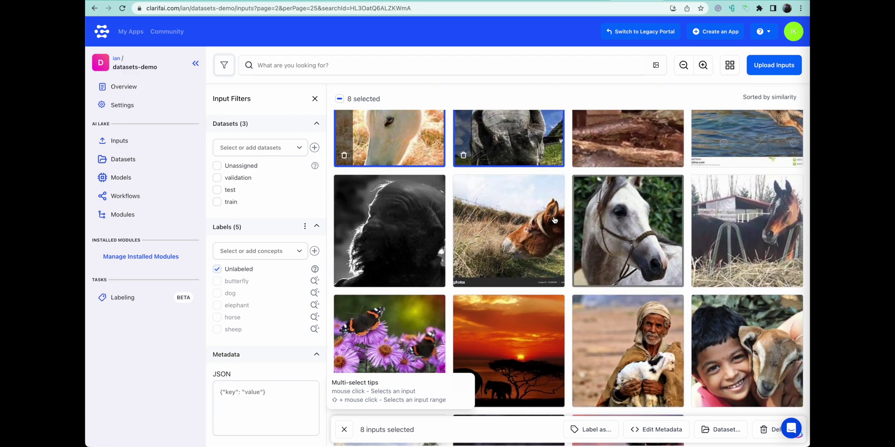
mouse_move(473, 198)
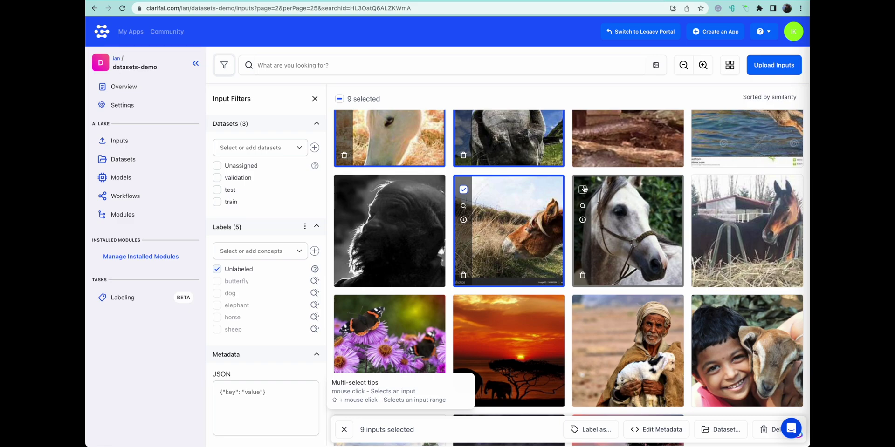
left_click(582, 189)
left_click(701, 190)
scroll(598, 266, "down", 1)
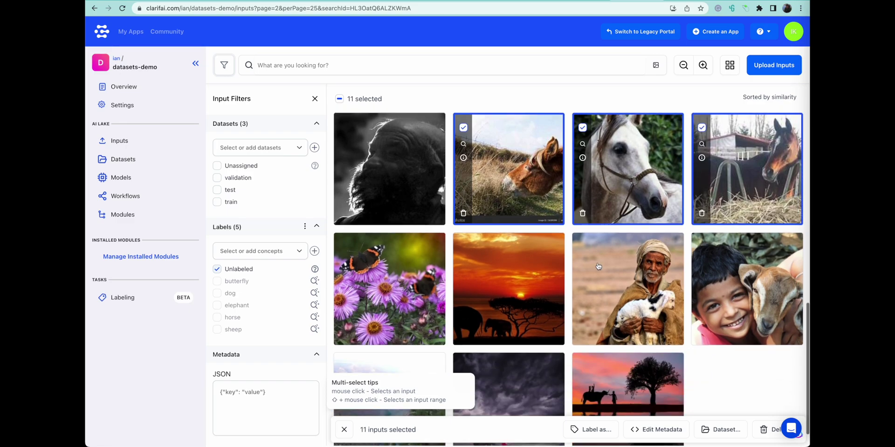
scroll(598, 266, "down", 1)
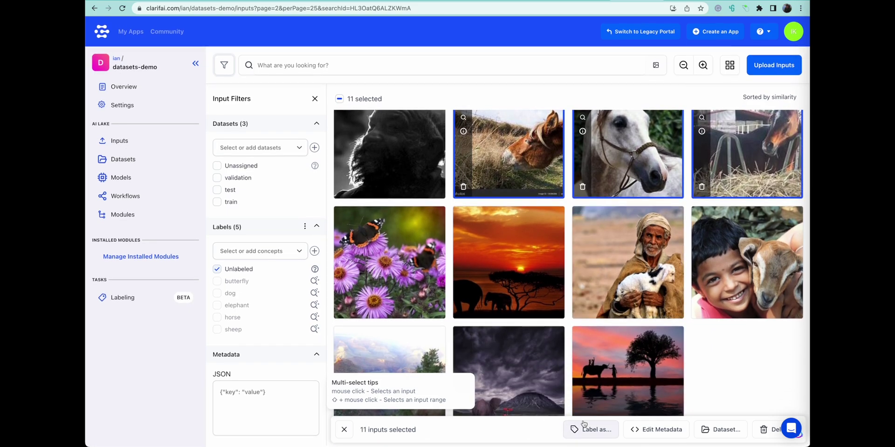
left_click(583, 426)
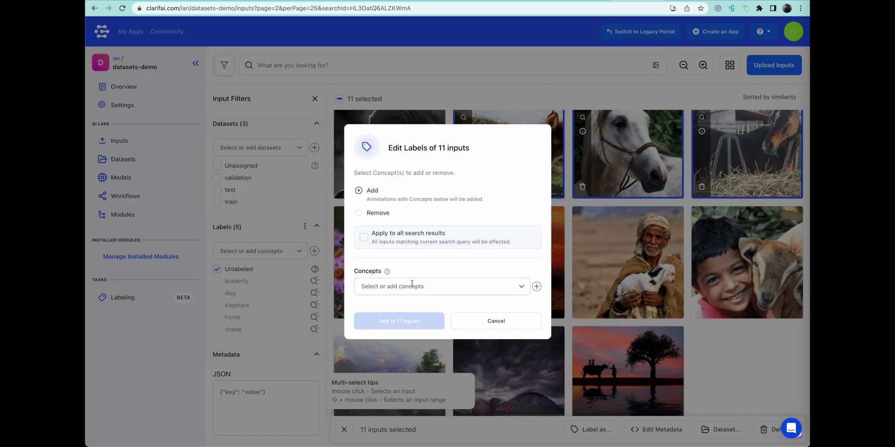
left_click(413, 286)
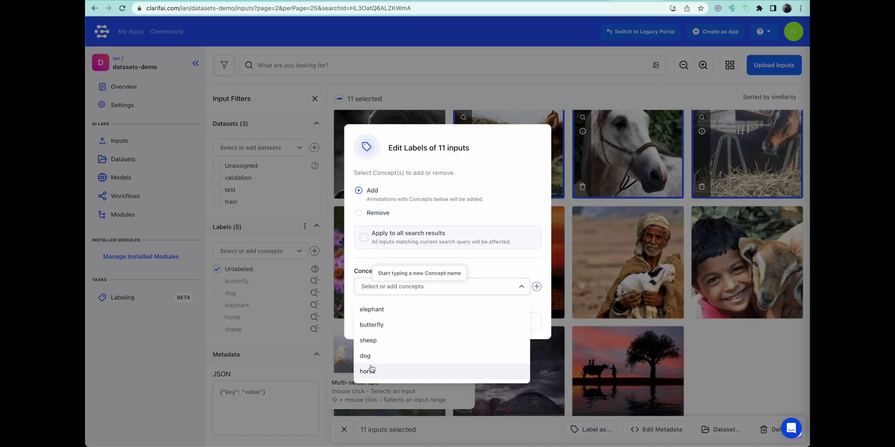
left_click(371, 371)
left_click(348, 314)
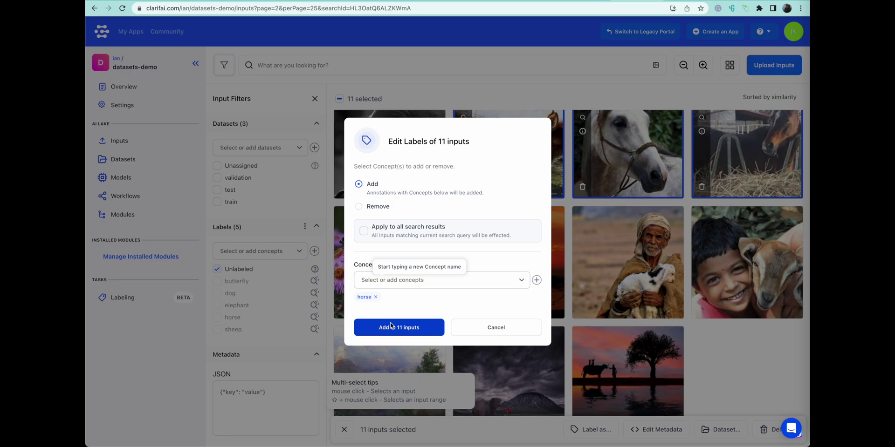
left_click(390, 325)
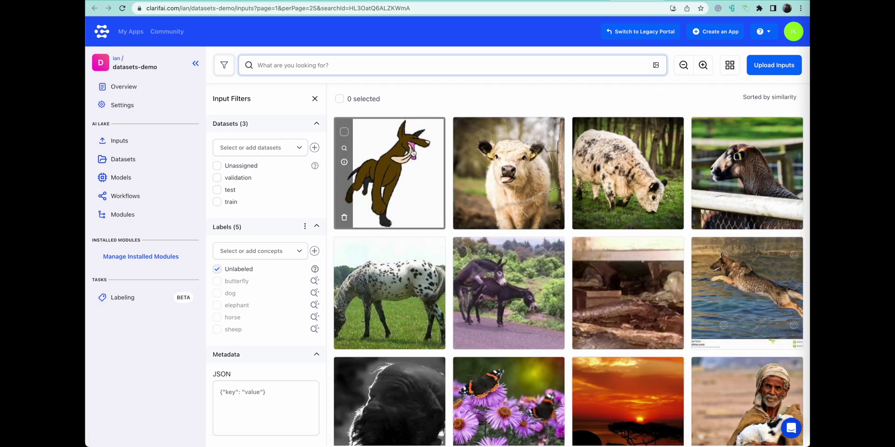
- Delete the cartoon animal, the two donkeys, the blurry brown picture and the dark black-and-white silhouette from the unlabeled inputs
left_click(344, 131)
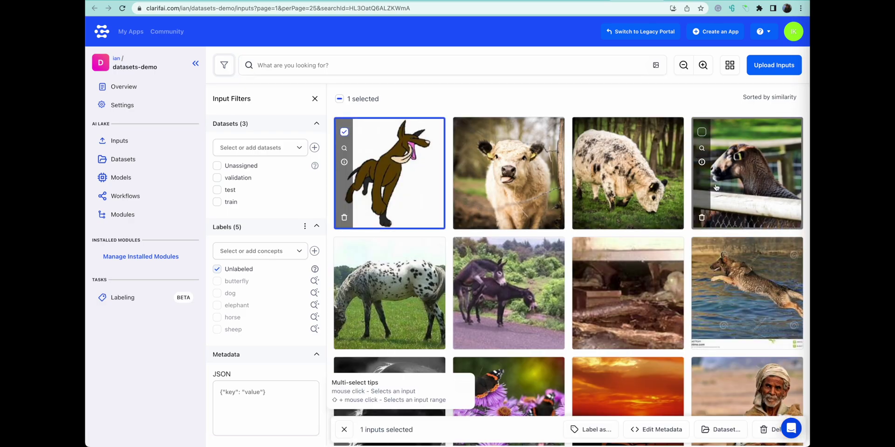
scroll(716, 187, "down", 1)
left_click(582, 198)
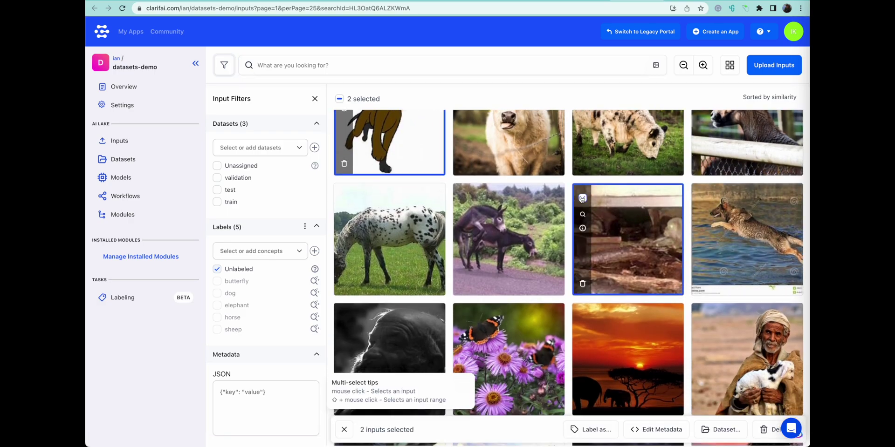
left_click(463, 198)
scroll(465, 198, "down", 2)
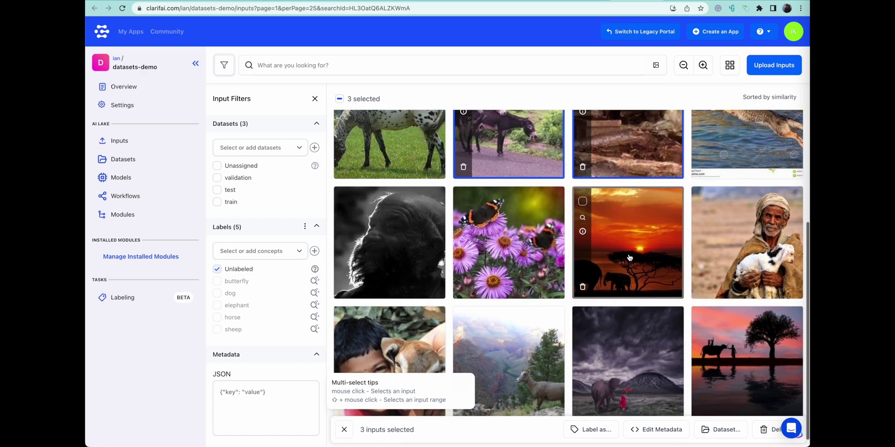
left_click(344, 202)
scroll(540, 263, "down", 1)
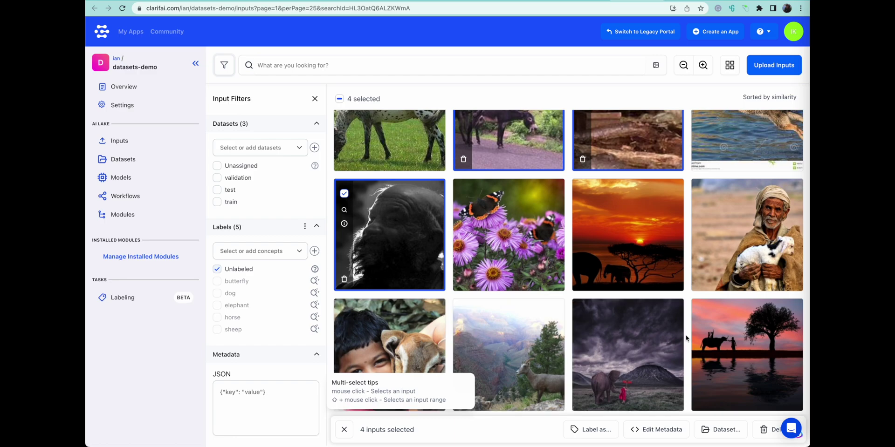
left_click(762, 430)
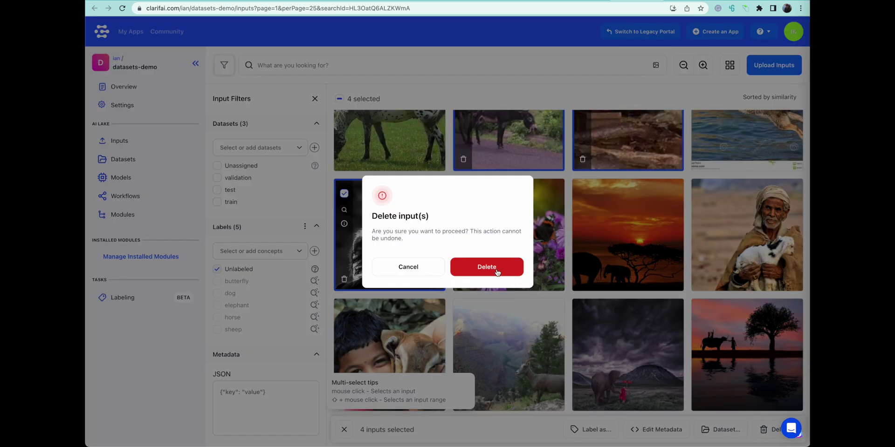
left_click(497, 272)
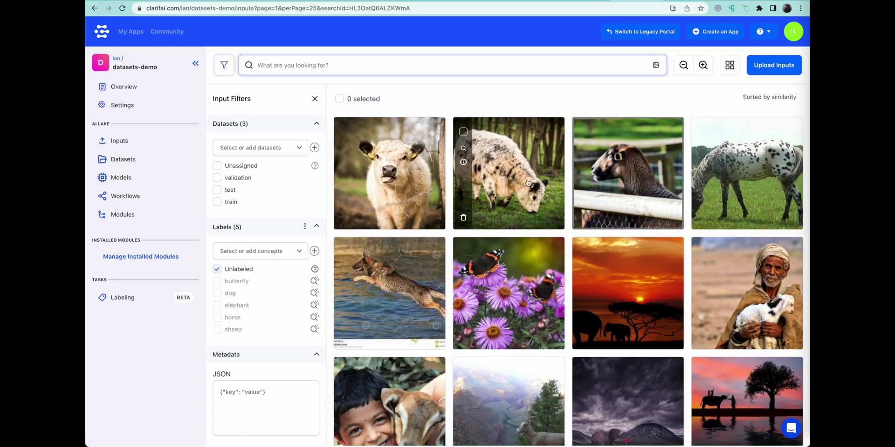
- Select six sheep-like images, including those with the man and the boy, and label them with the existing sheep concept
left_click(344, 132)
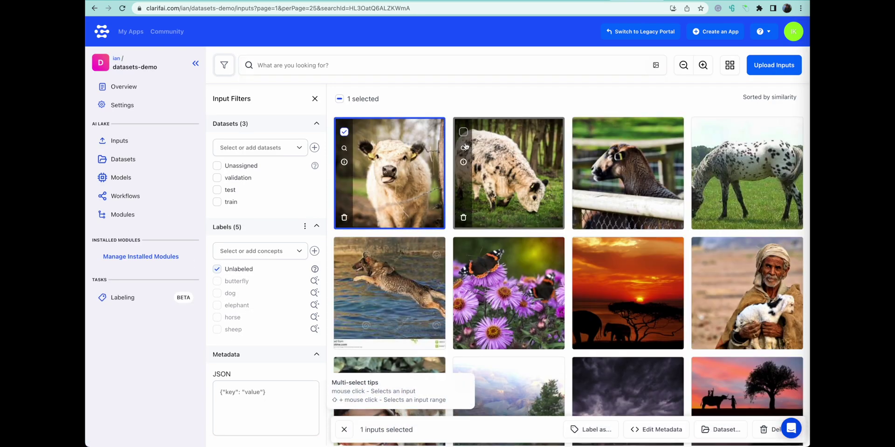
left_click(464, 133)
left_click(582, 132)
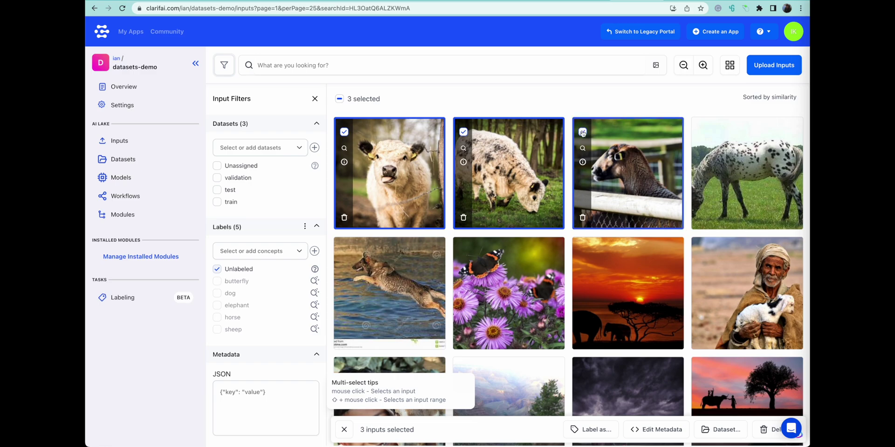
scroll(510, 219, "down", 2)
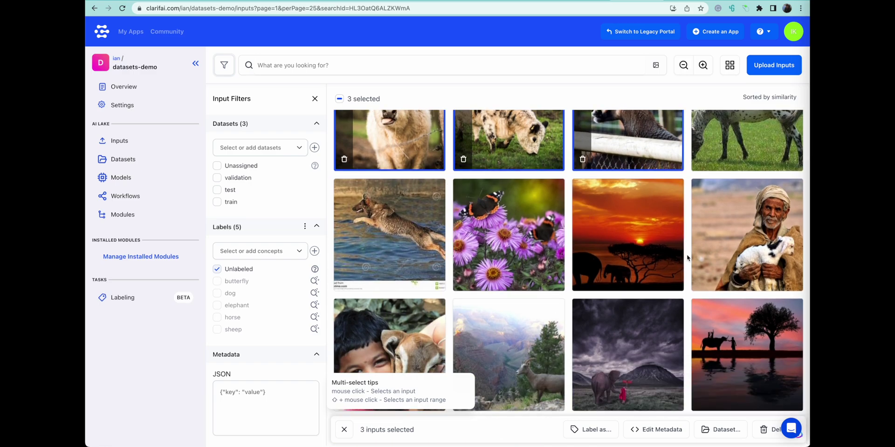
left_click(702, 193)
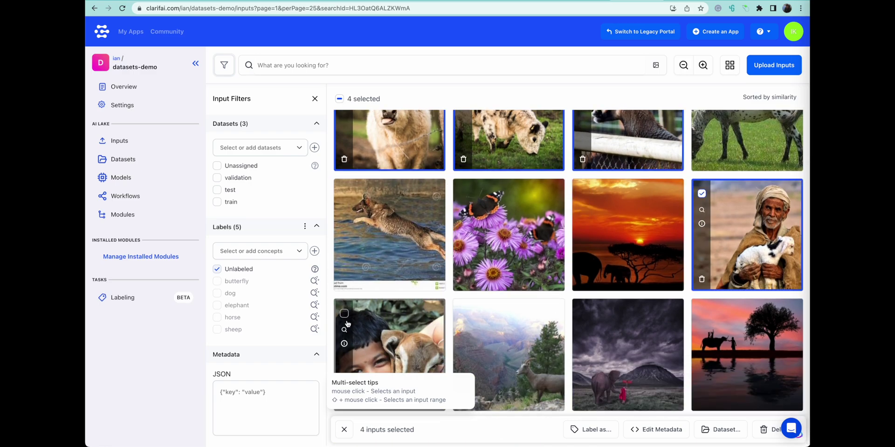
left_click(344, 314)
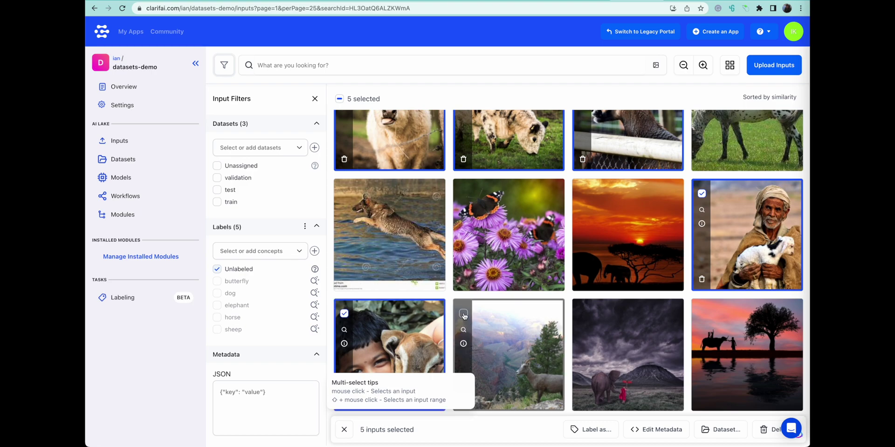
left_click(464, 315)
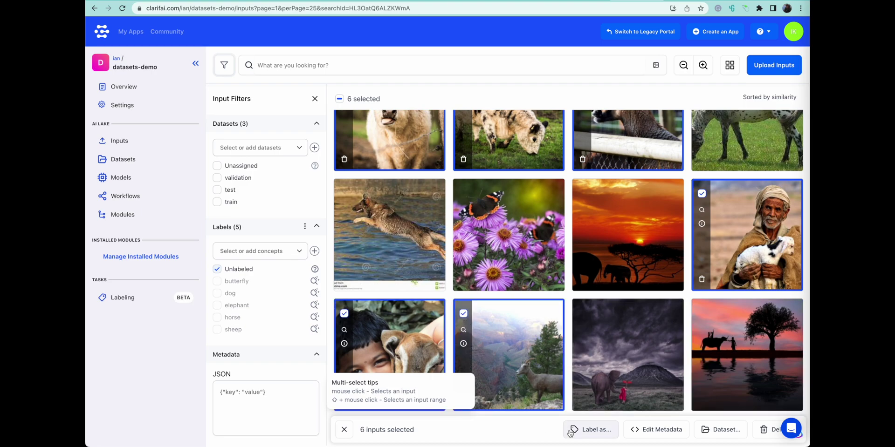
left_click(569, 432)
left_click(407, 285)
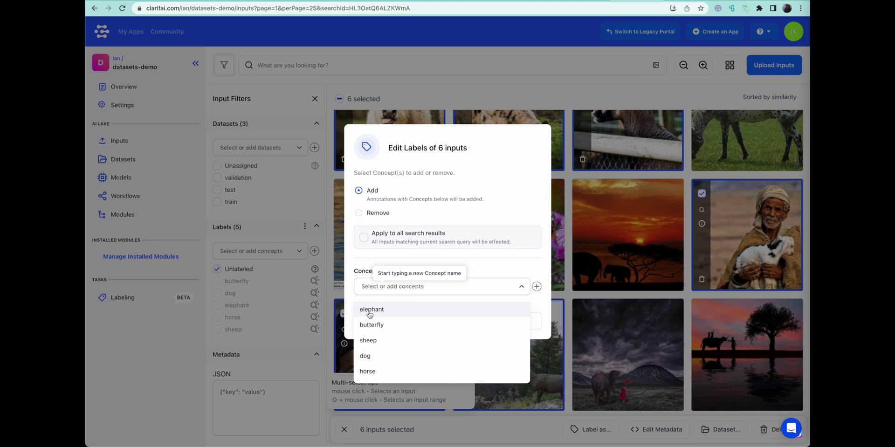
left_click(368, 340)
left_click(352, 324)
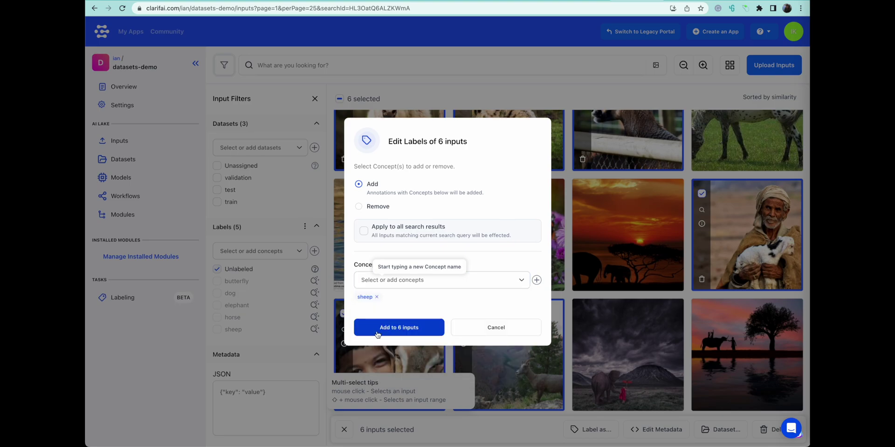
left_click(378, 326)
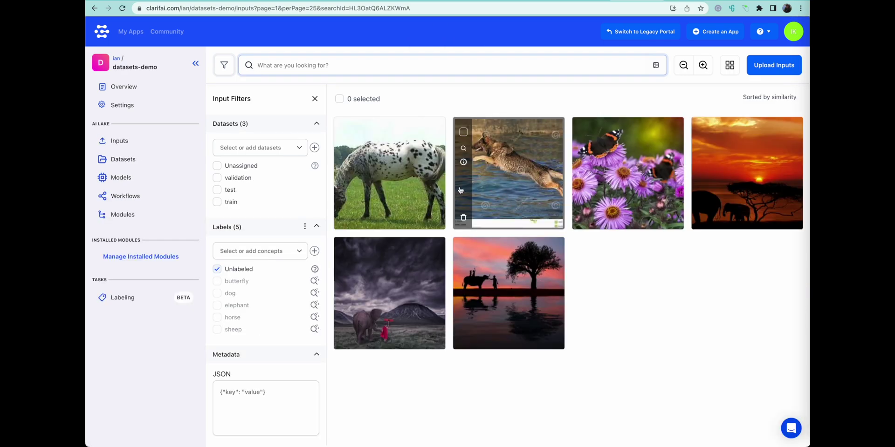
- Label the unlabeled picture of the dog leaping over water with the existing dog concept
left_click(463, 133)
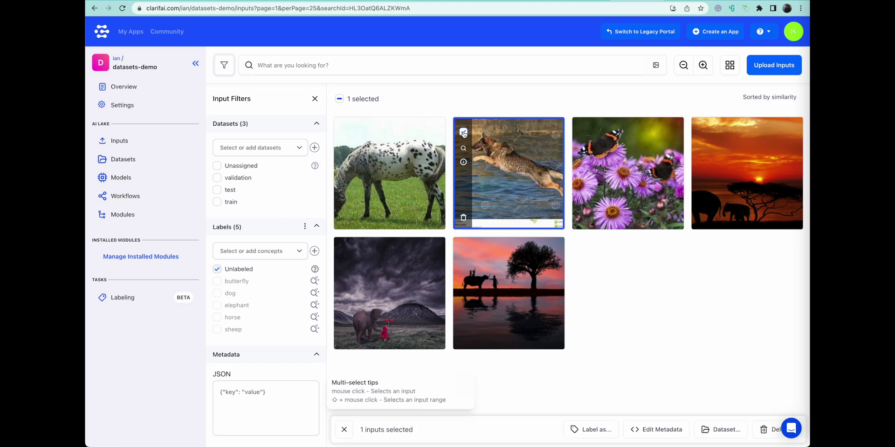
left_click(587, 429)
left_click(409, 287)
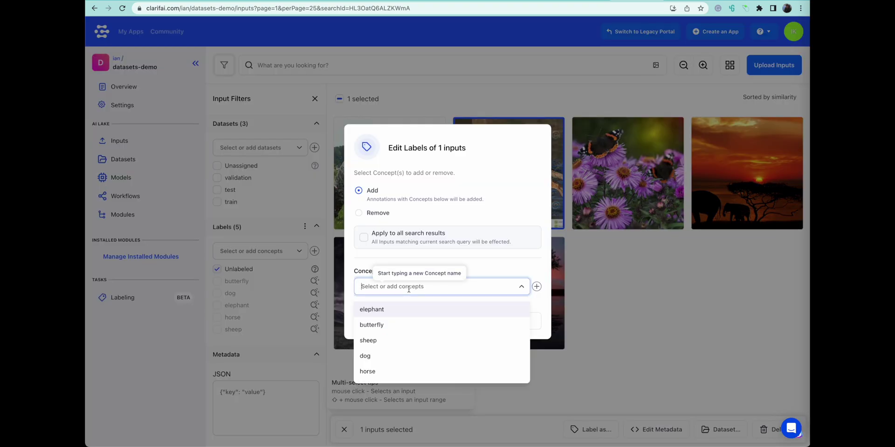
left_click(372, 356)
left_click(347, 332)
left_click(382, 334)
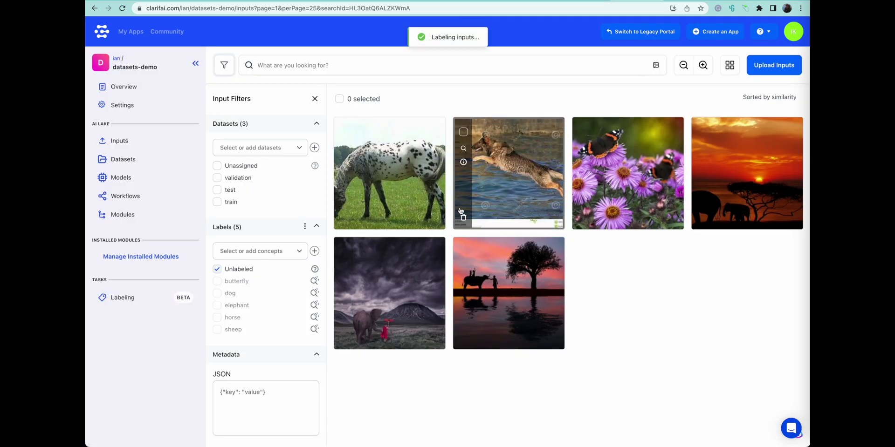
- Label the unlabeled picture of butterflies on purple flowers with the existing butterfly concept
left_click(582, 132)
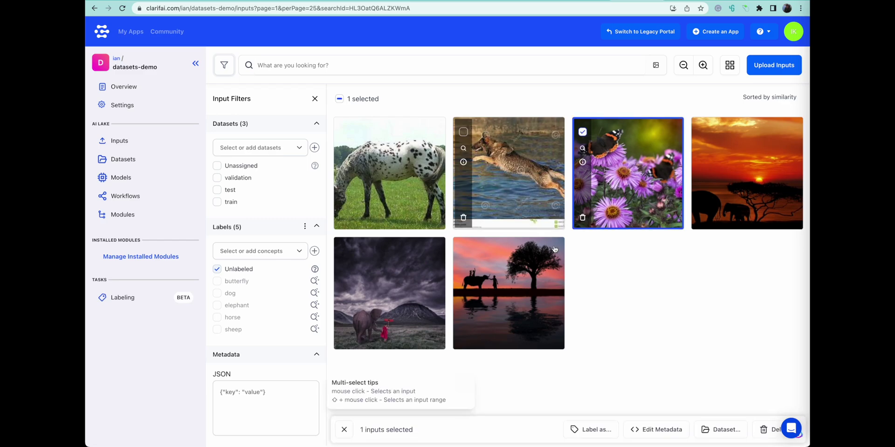
left_click(592, 426)
left_click(398, 286)
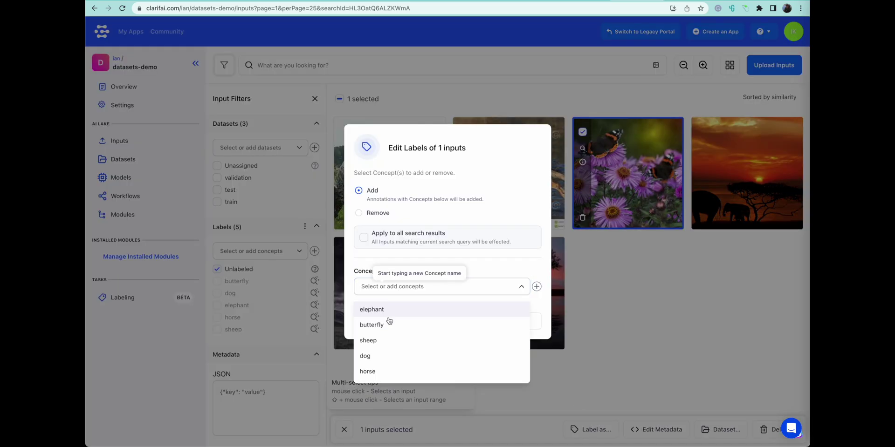
left_click(396, 314)
left_click(397, 327)
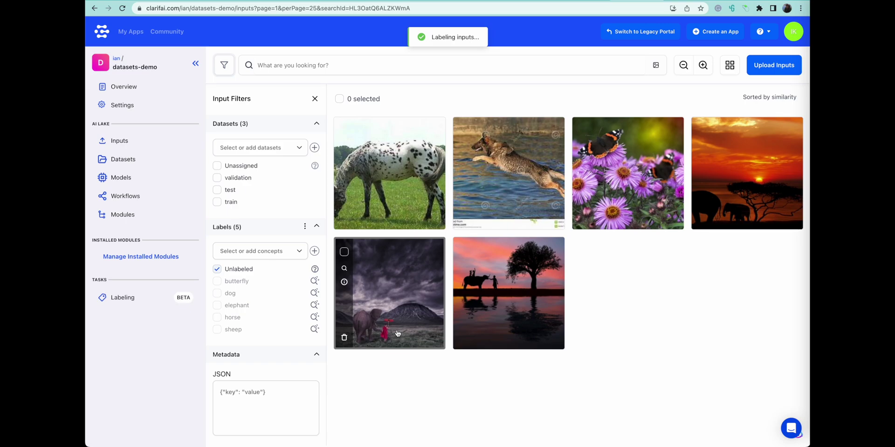
- Label the grazing spotted horse image with the existing horse concept
left_click(343, 131)
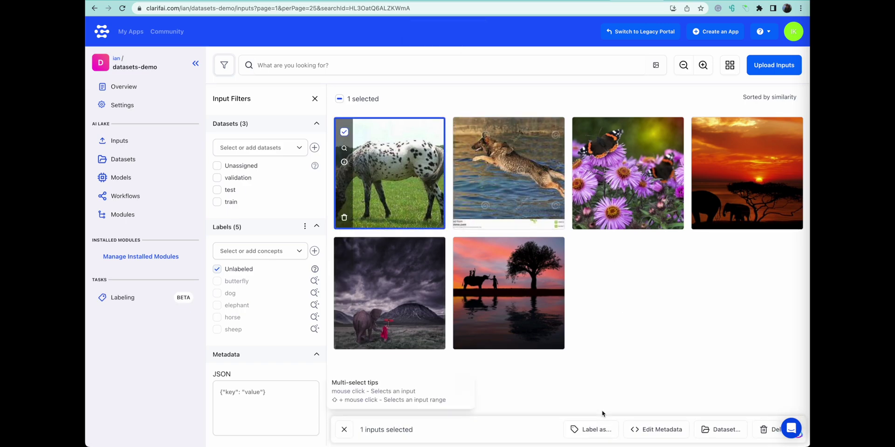
left_click(579, 432)
left_click(390, 289)
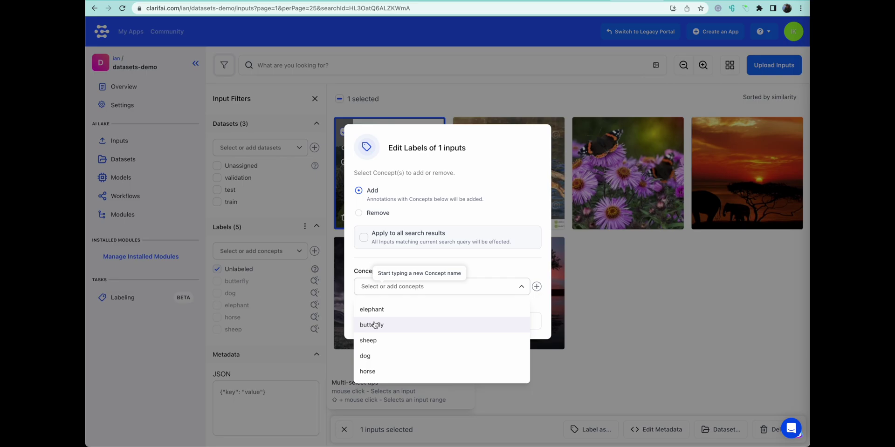
left_click(357, 342)
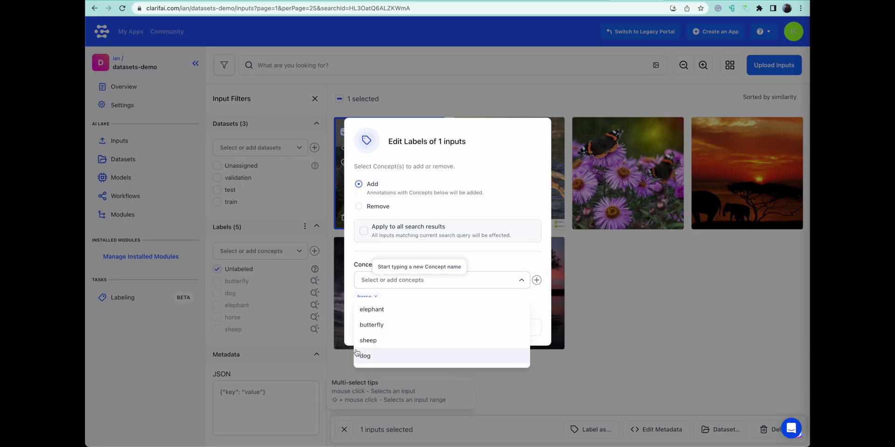
left_click(347, 325)
left_click(382, 332)
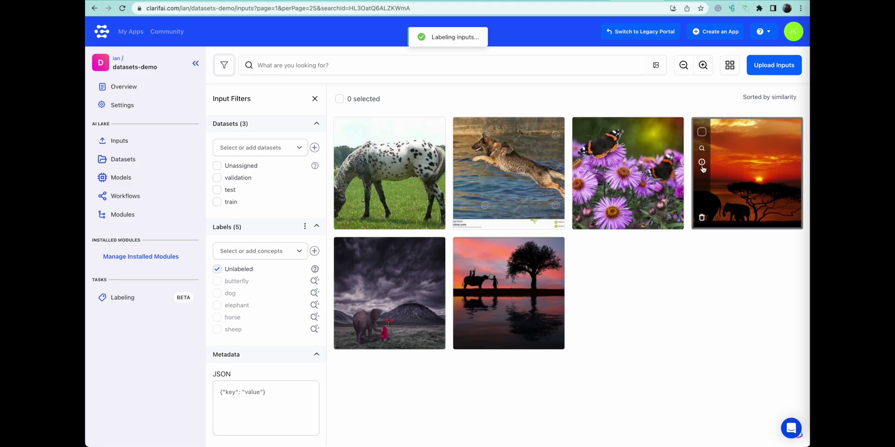
- Label the two sunset silhouette images and the stormy elephant image with the elephant concept, and reload the unlabeled inputs
left_click(702, 132)
left_click(463, 252)
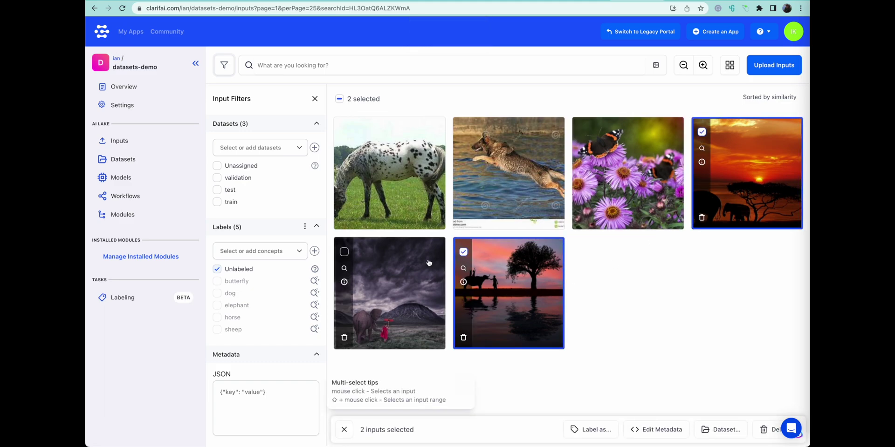
left_click(345, 253)
left_click(593, 429)
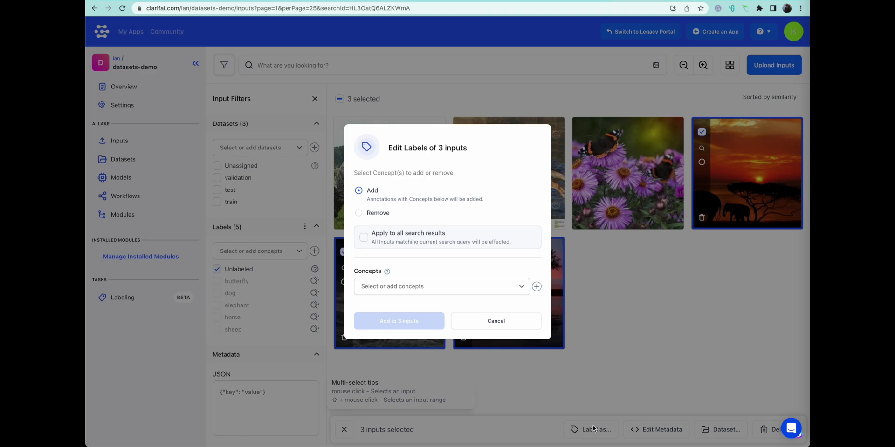
left_click(416, 286)
left_click(369, 313)
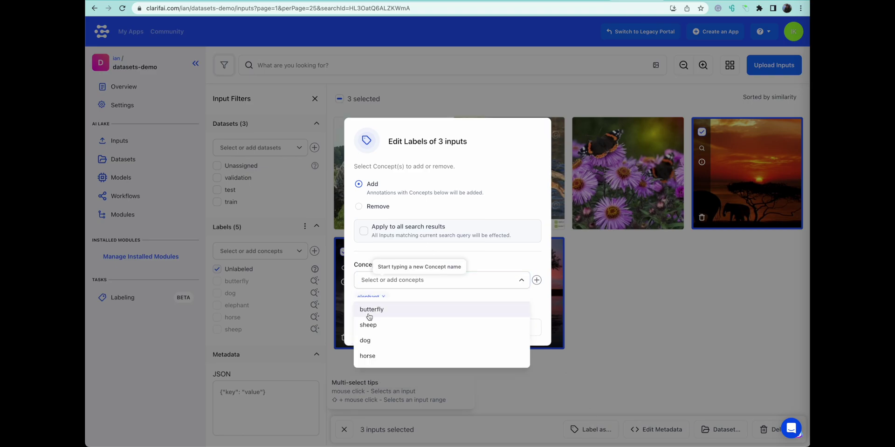
left_click(345, 309)
left_click(399, 327)
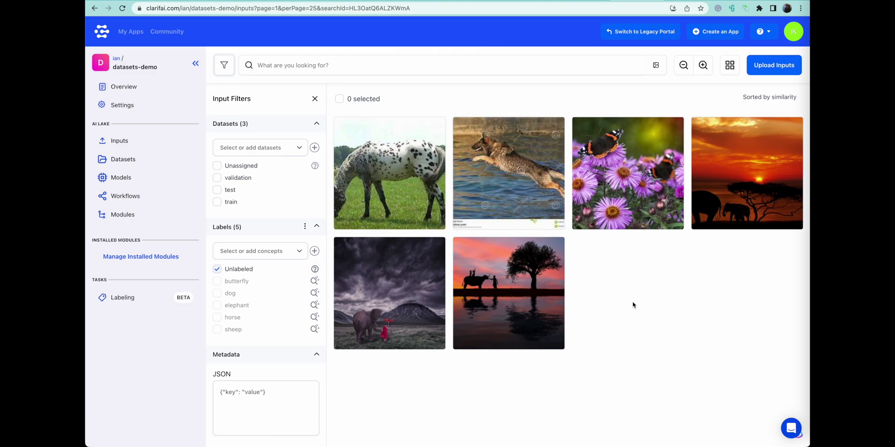
key("super+r")
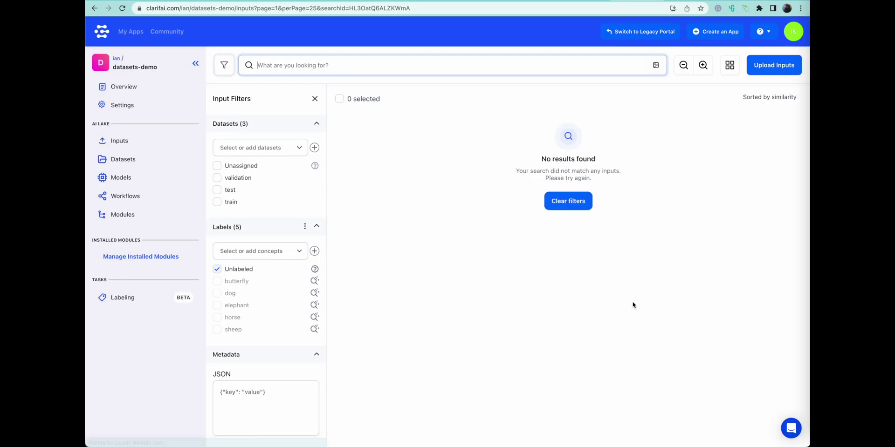
- Drop the unlabeled filter and review the inputs of the validation, test and train datasets one after another
left_click(217, 179)
left_click(218, 270)
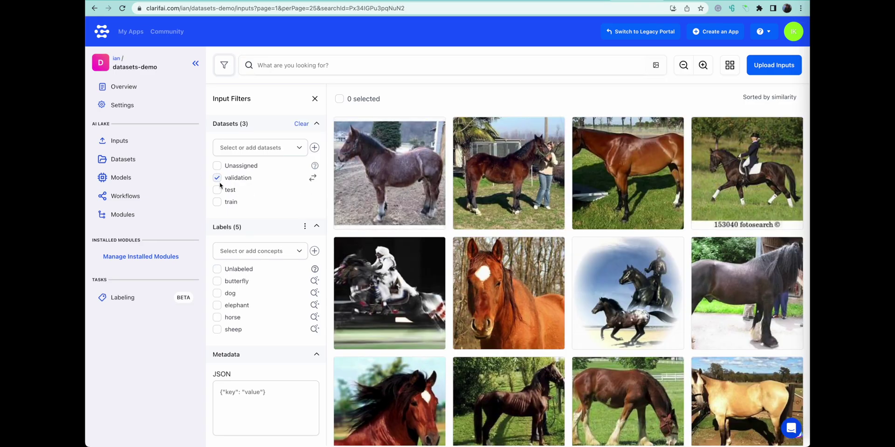
left_click(217, 190)
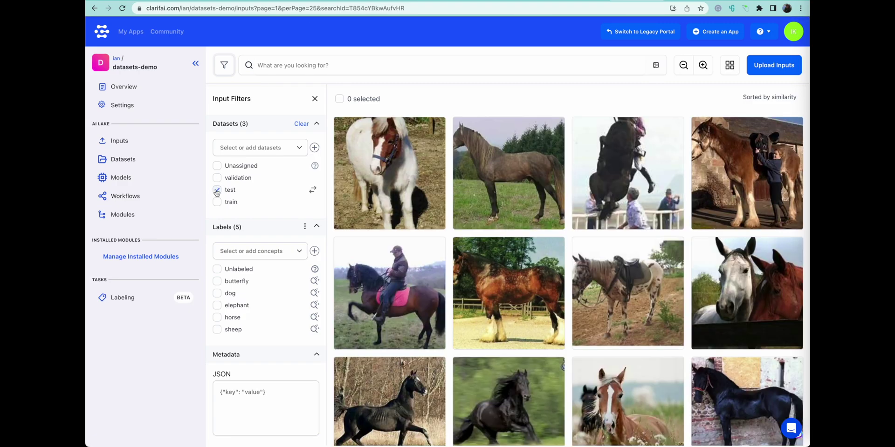
left_click(217, 203)
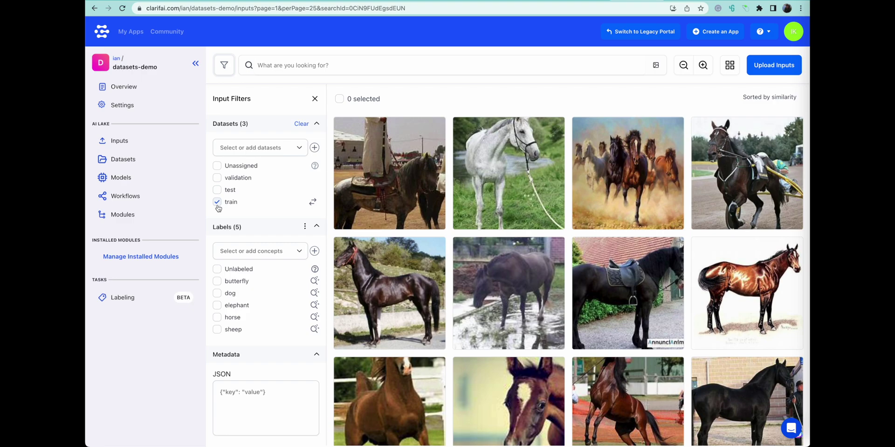
- Start creating a new model of type Transfer Learning Classifier in the datasets-demo application
left_click(100, 178)
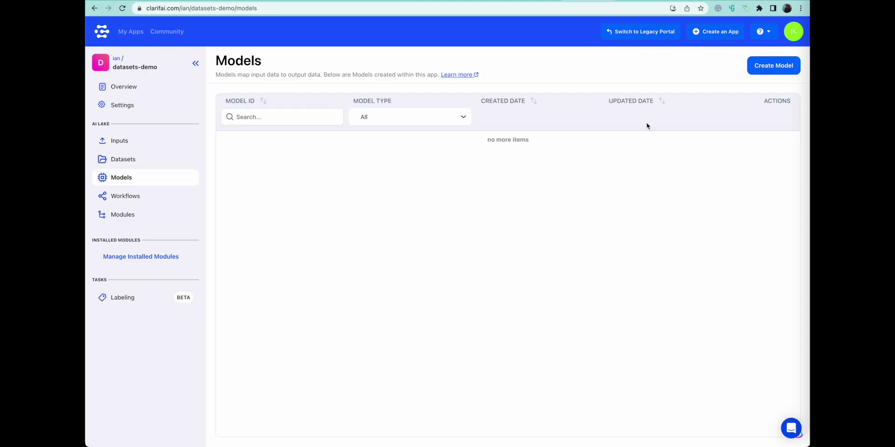
left_click(756, 70)
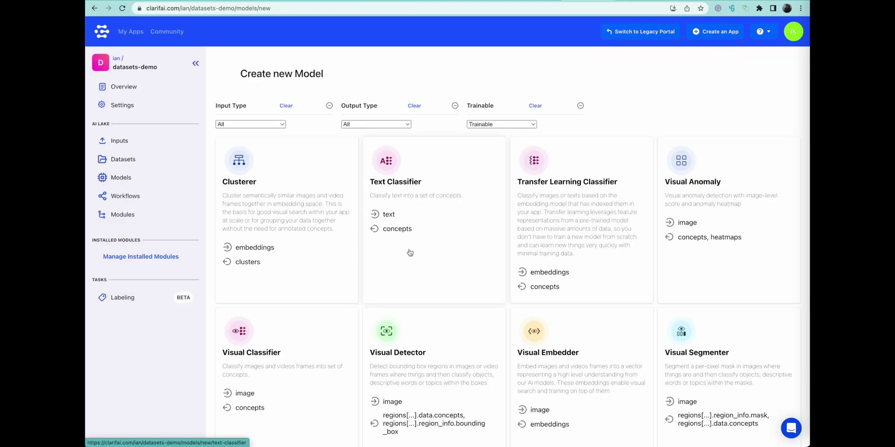
left_click(573, 192)
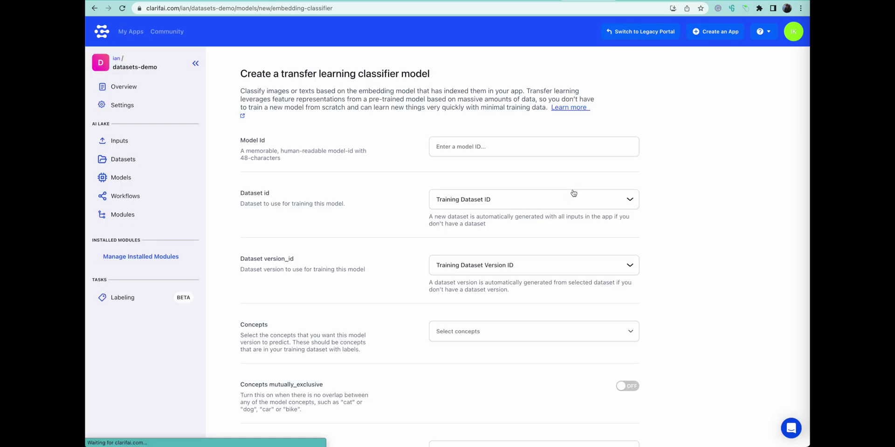
- Set the model ID to xfer-learn-animals and choose train as the dataset for training
left_click(491, 149)
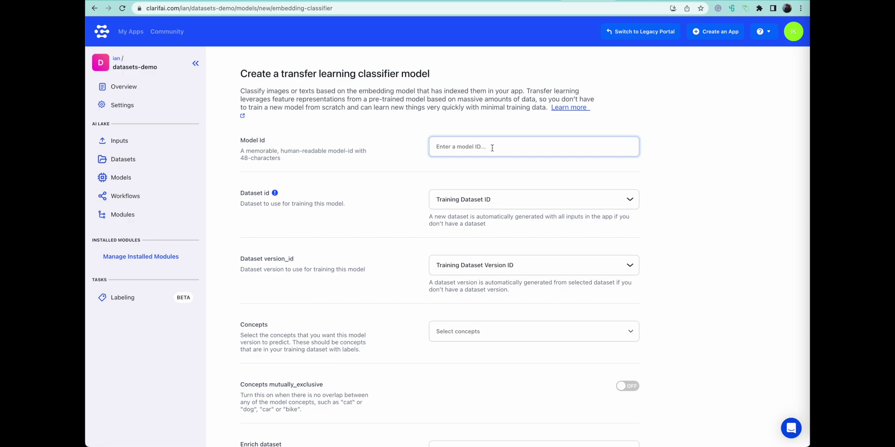
type("xfer-learn")
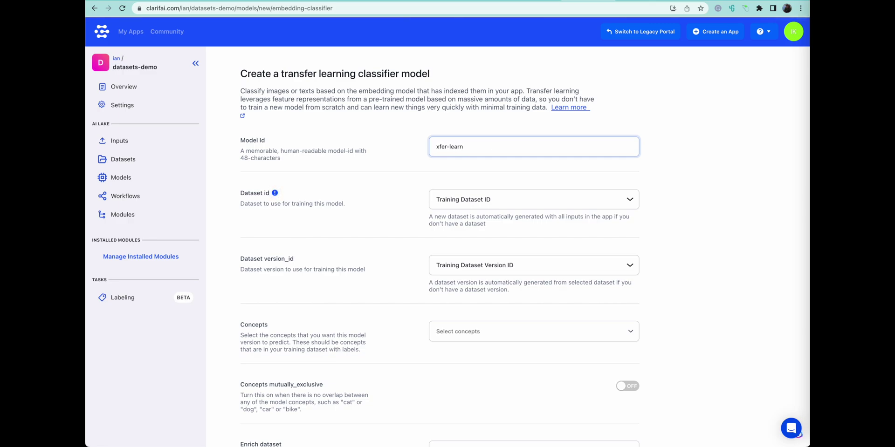
type("-animals")
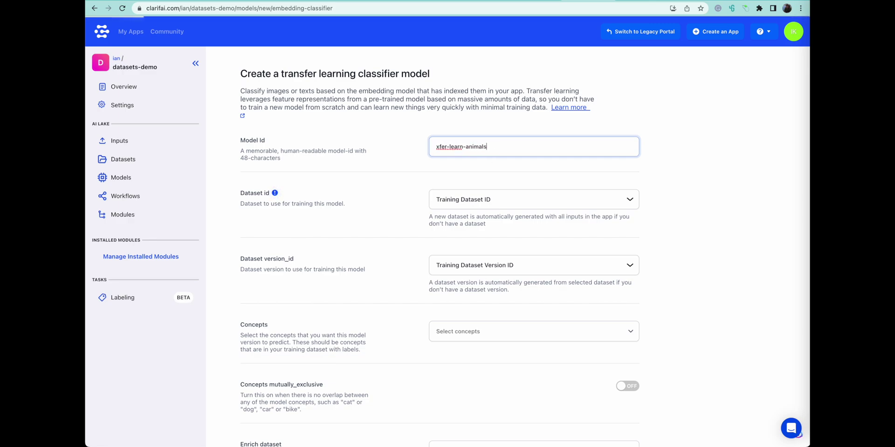
left_click(458, 201)
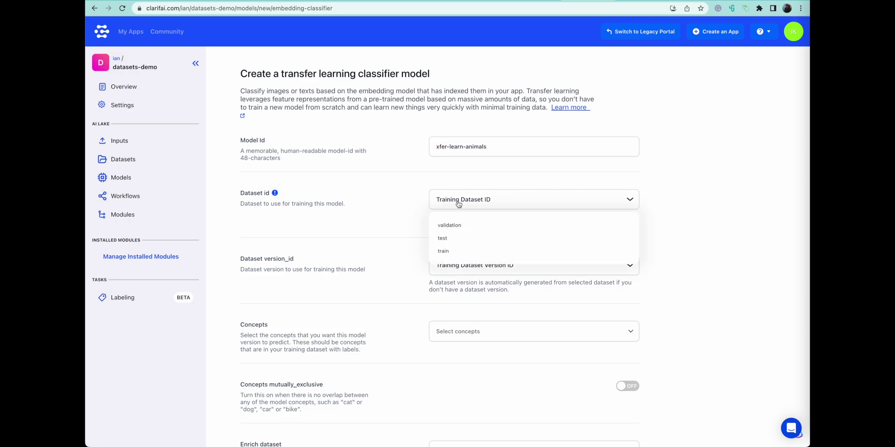
left_click(445, 251)
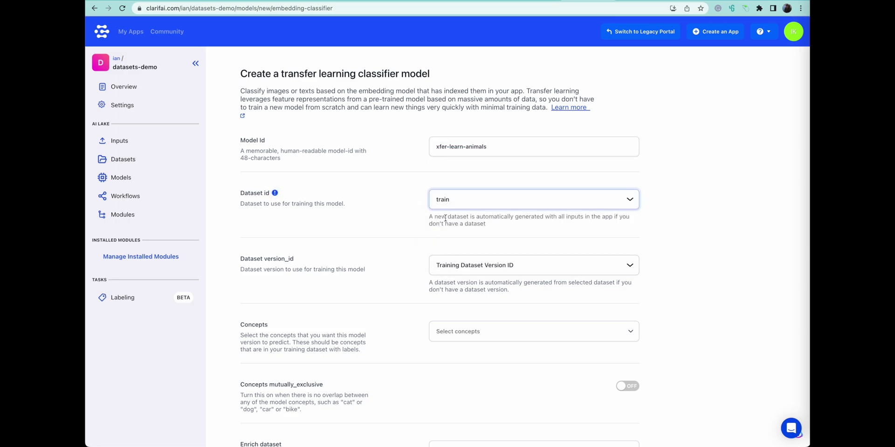
- Train the transfer learning classifier on all available concepts, with mutually exclusive concepts turned on
left_click(472, 262)
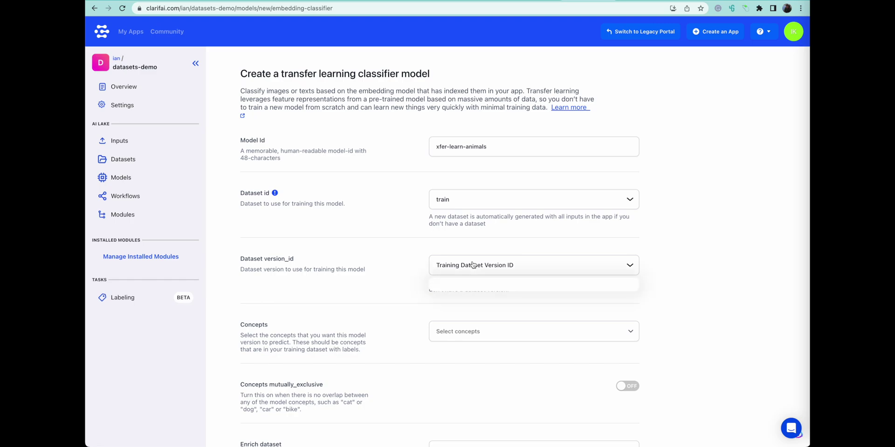
scroll(411, 285, "down", 2)
scroll(411, 286, "down", 1)
left_click(468, 250)
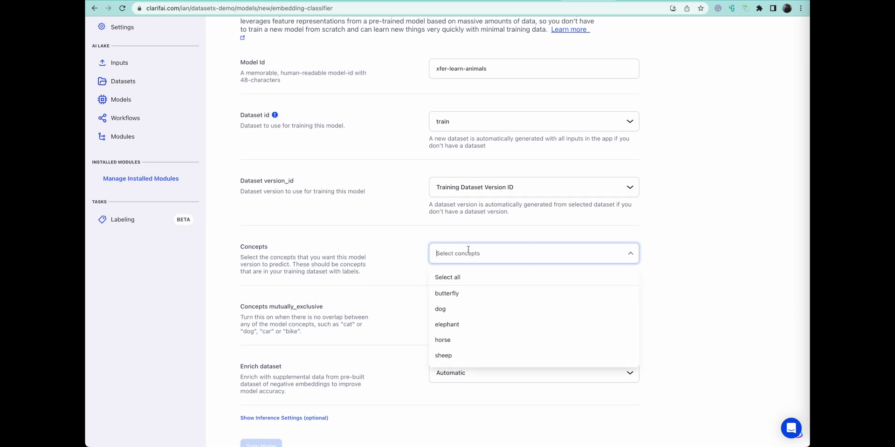
left_click(453, 280)
left_click(391, 274)
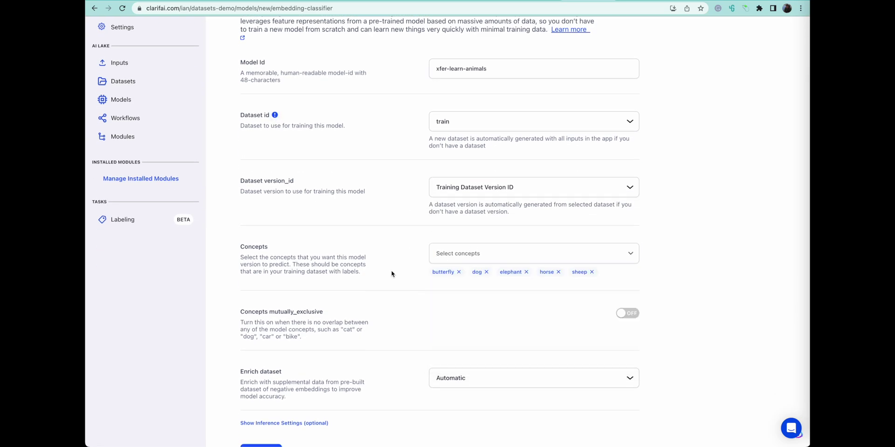
scroll(391, 274, "down", 3)
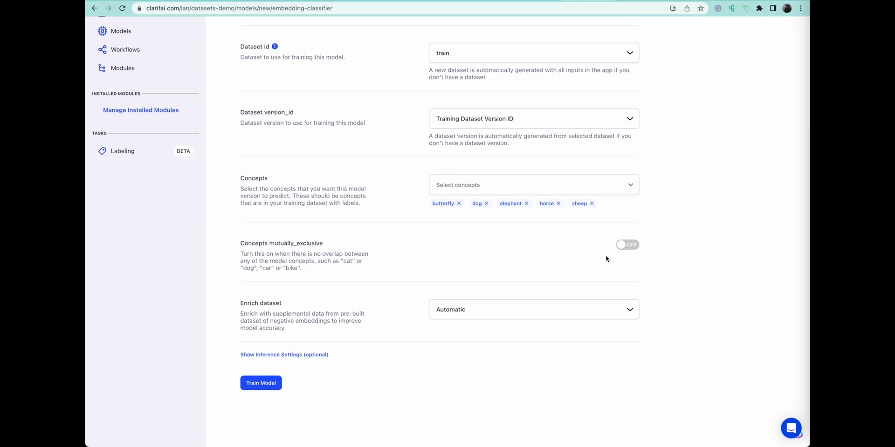
left_click(633, 250)
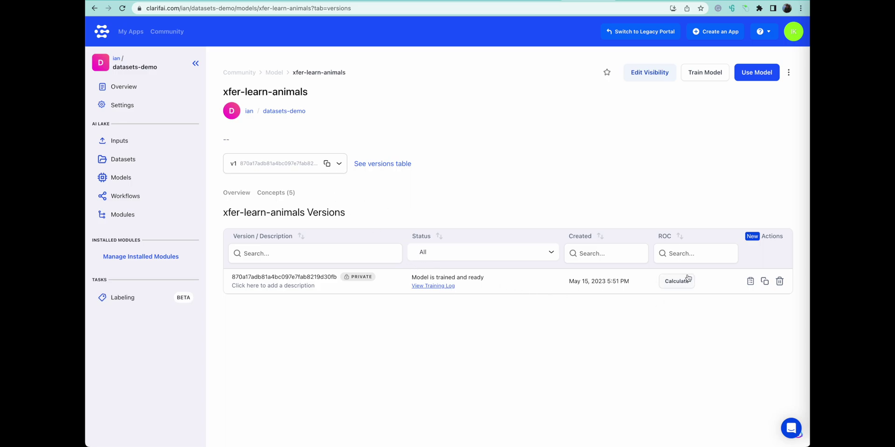
- Start creating a new Visual Classifier model and choose the MMClassification_ResNet_50_RSB_A1 template
left_click(110, 178)
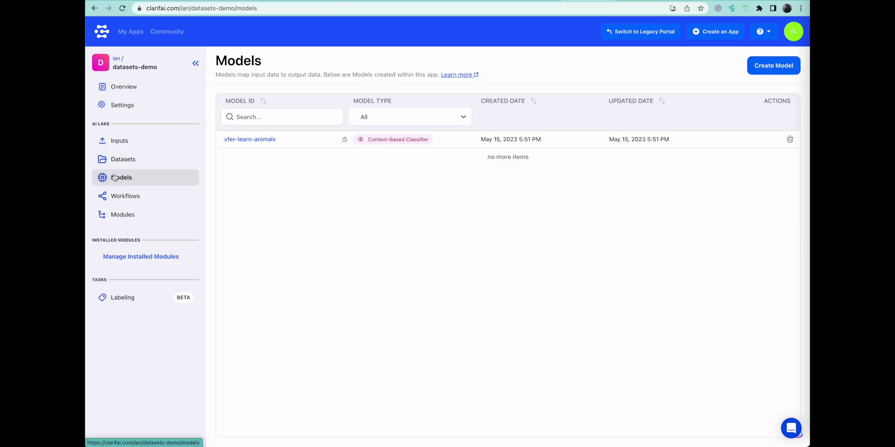
left_click(760, 66)
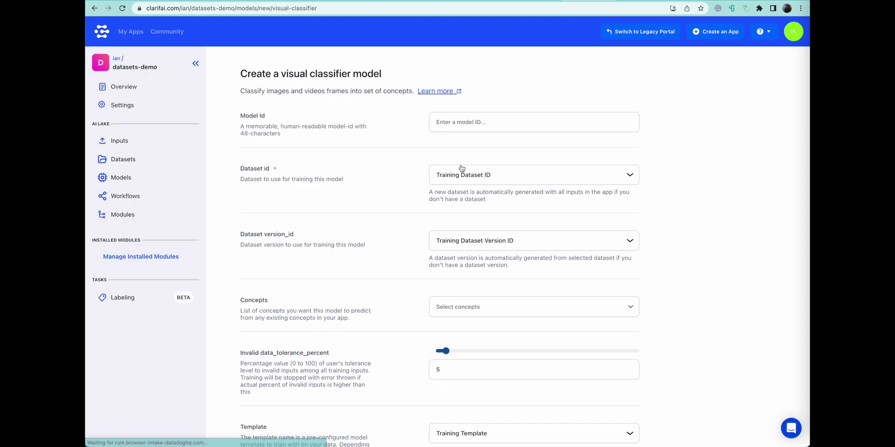
left_click(470, 124)
scroll(701, 198, "down", 3)
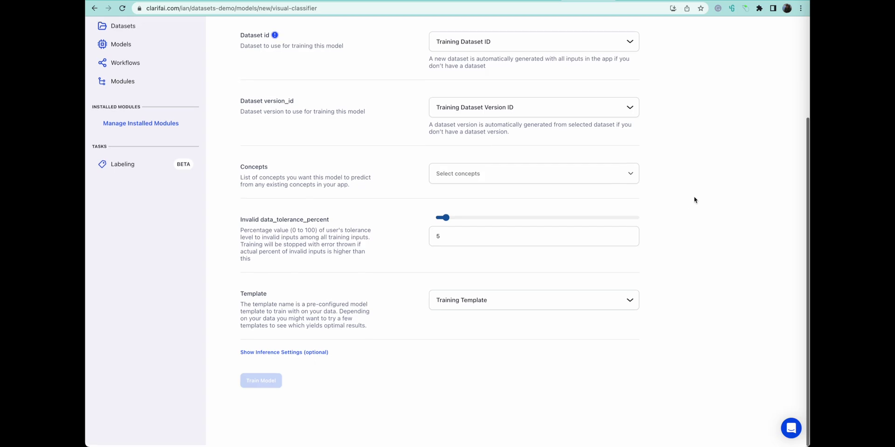
left_click(524, 304)
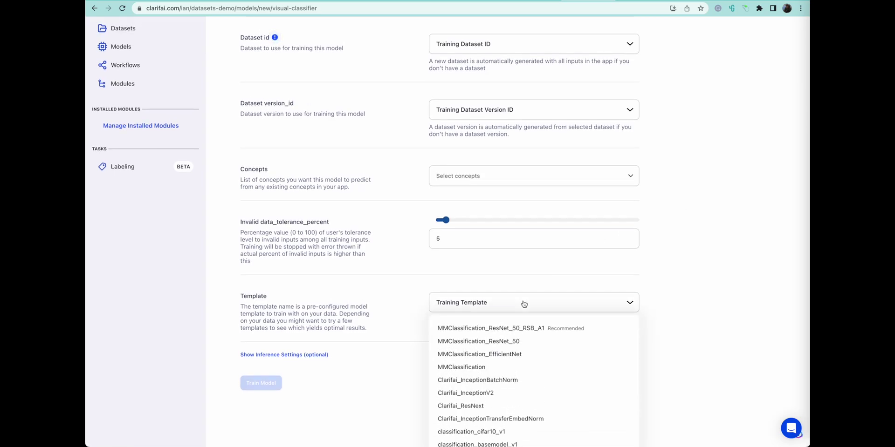
left_click(537, 329)
- Set the model ID to resnet-50 and choose the train dataset with its auto-generated version for training
scroll(643, 254, "up", 3)
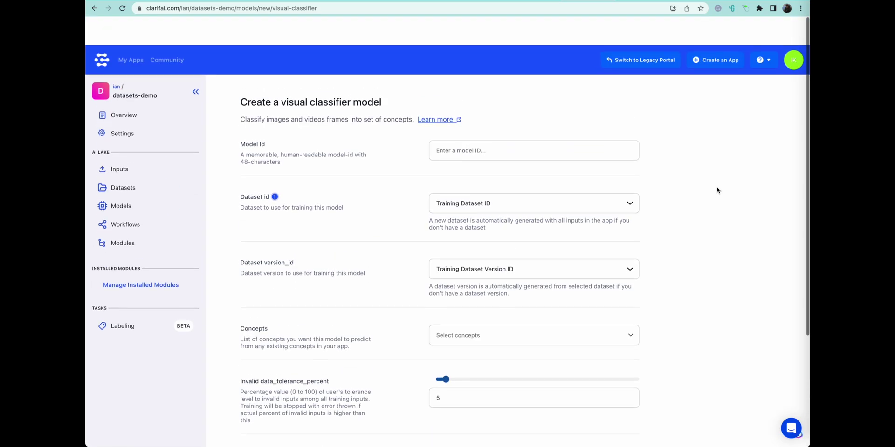
left_click(476, 124)
type("resnet-50")
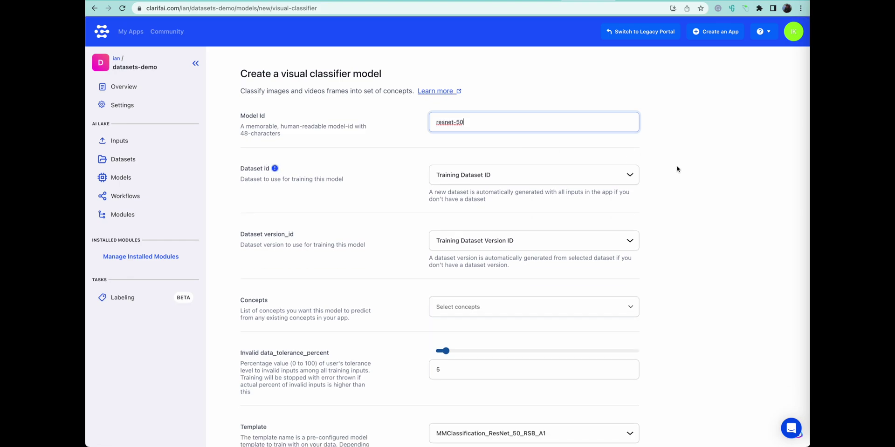
scroll(676, 168, "down", 1)
left_click(592, 156)
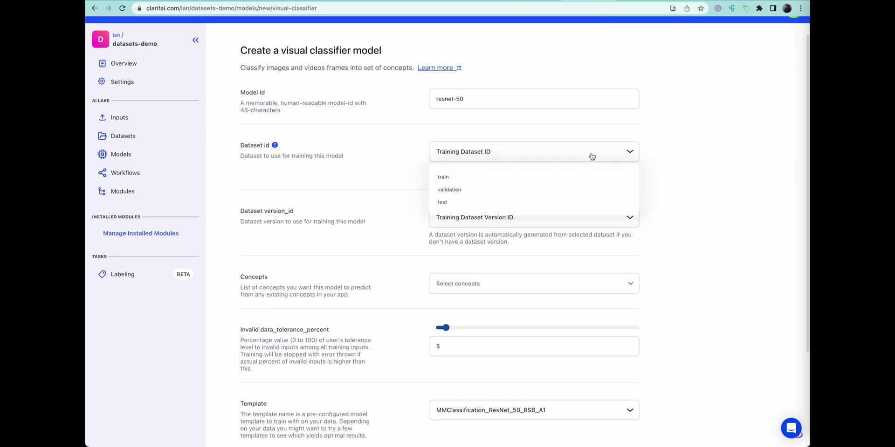
left_click(497, 179)
left_click(587, 220)
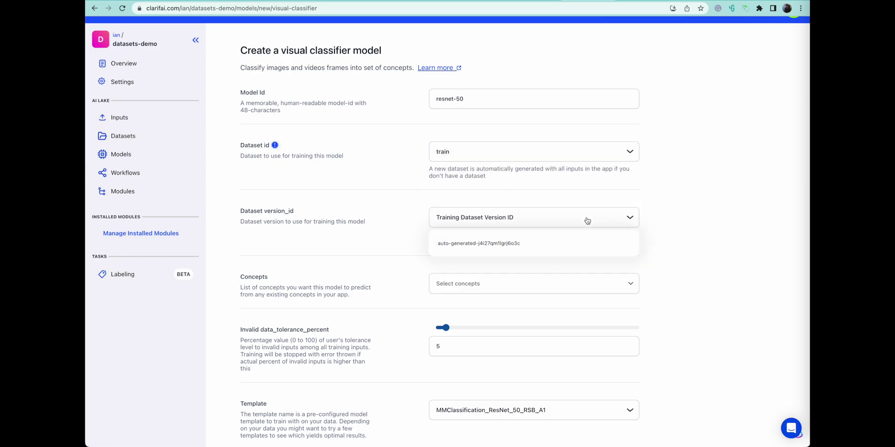
left_click(568, 243)
- Select all concepts for the resnet-50 model and start its training
scroll(744, 270, "down", 1)
scroll(745, 271, "down", 2)
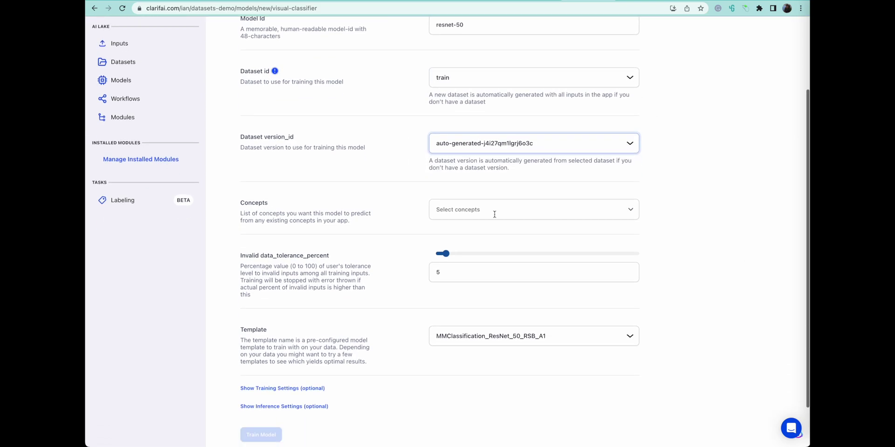
left_click(493, 211)
left_click(541, 233)
left_click(720, 251)
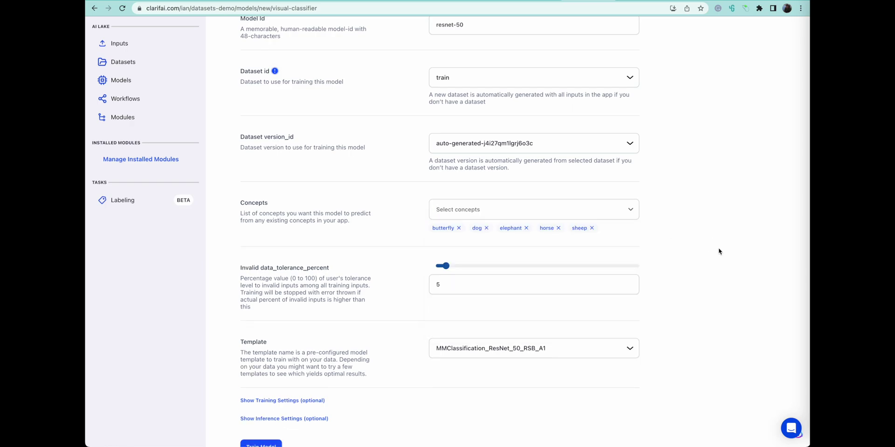
scroll(720, 251, "down", 3)
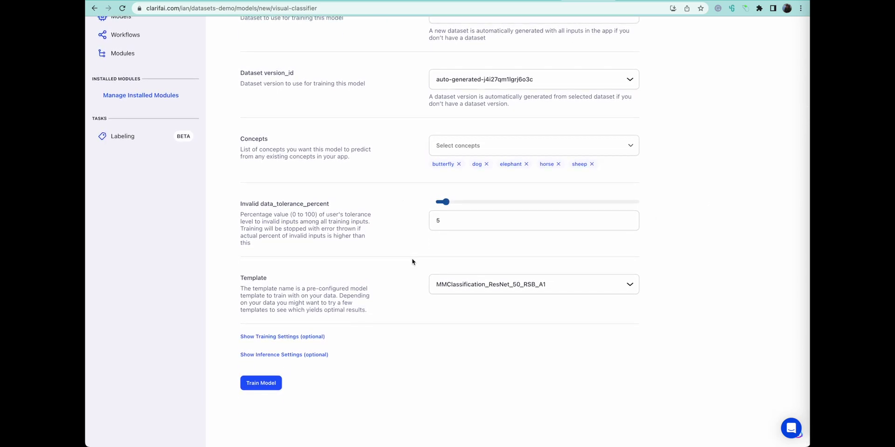
left_click(258, 382)
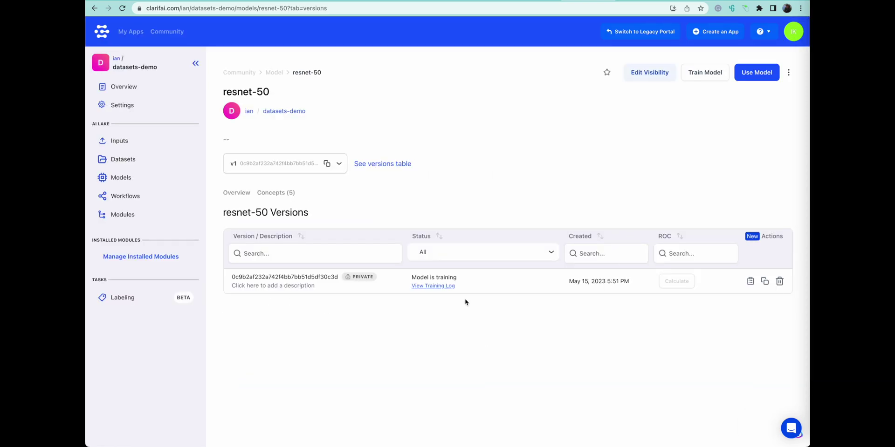
- Start creating another Visual Classifier model and choose the MMClassification_EfficientNet template
left_click(124, 179)
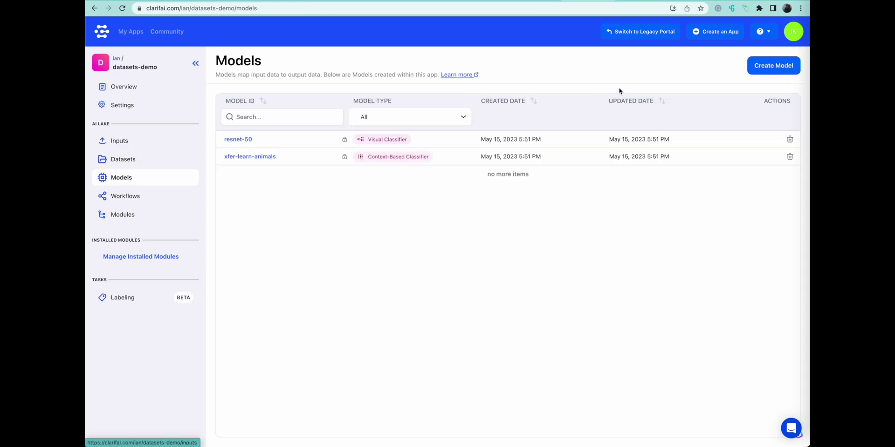
left_click(775, 68)
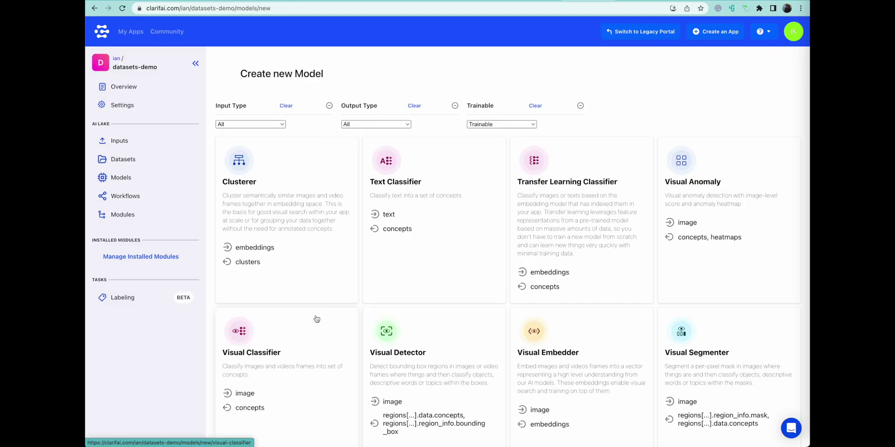
left_click(283, 365)
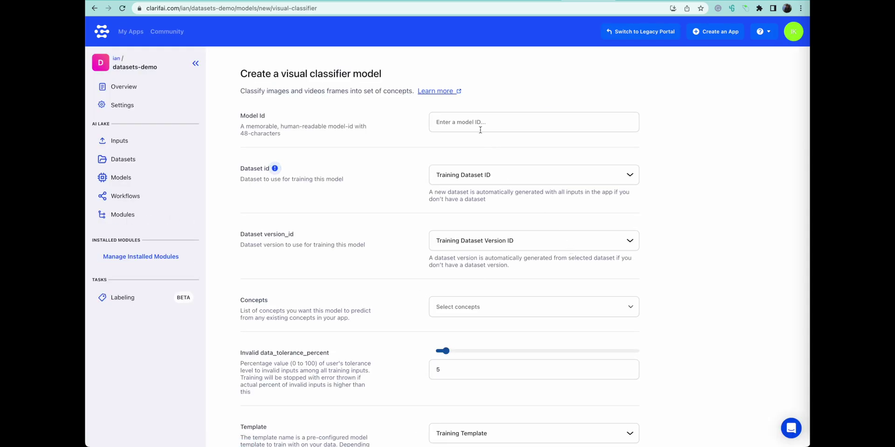
scroll(467, 253, "down", 3)
scroll(468, 253, "down", 1)
left_click(468, 302)
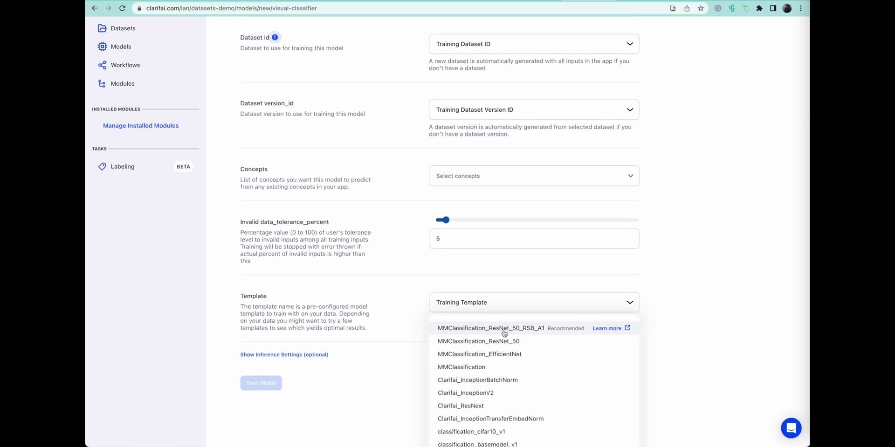
left_click(559, 352)
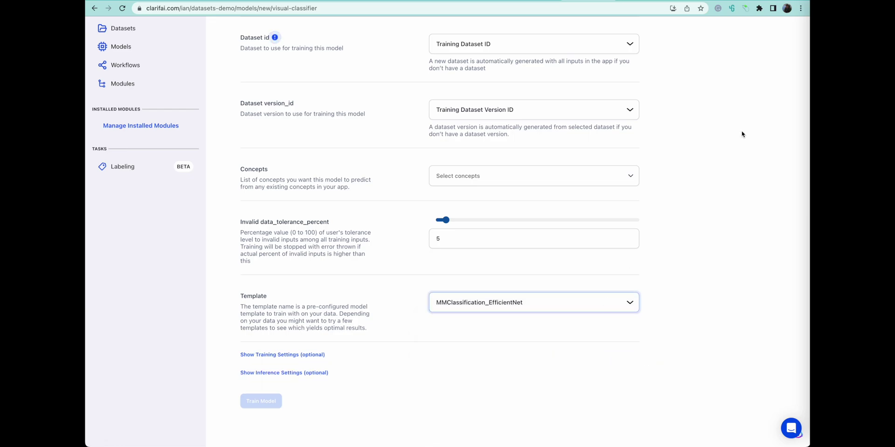
- Set the model ID to efficient-net and choose the train dataset with its auto-generated version for training
scroll(741, 132, "up", 4)
left_click(481, 125)
type("e")
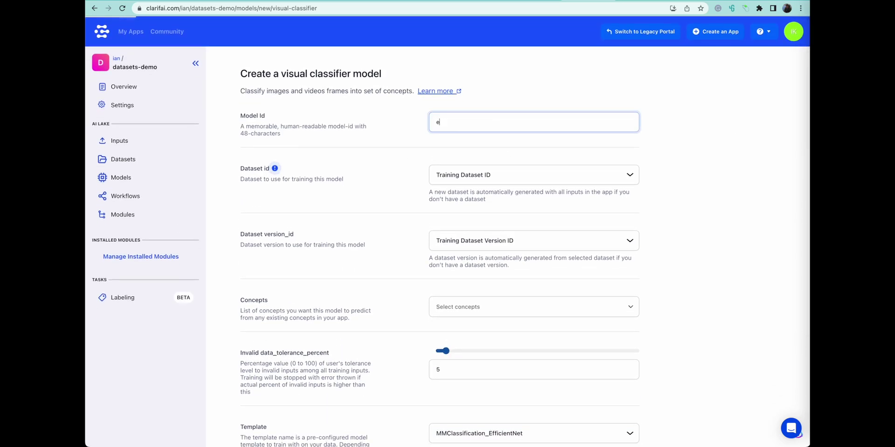
type("fficient-net")
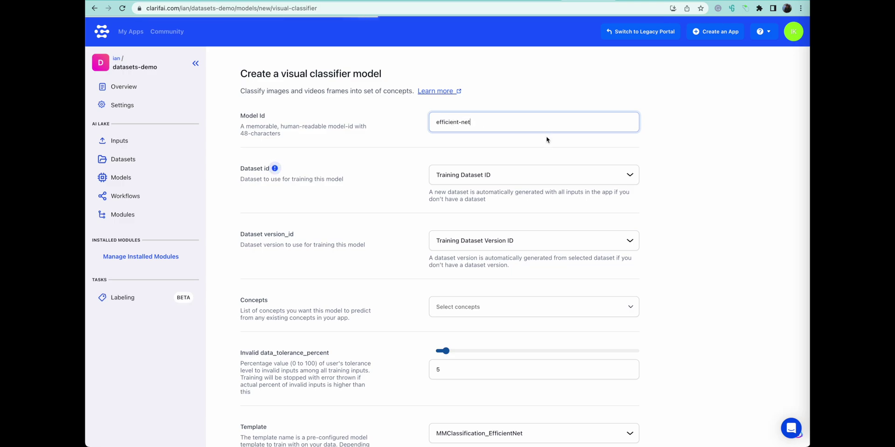
left_click(487, 176)
left_click(453, 201)
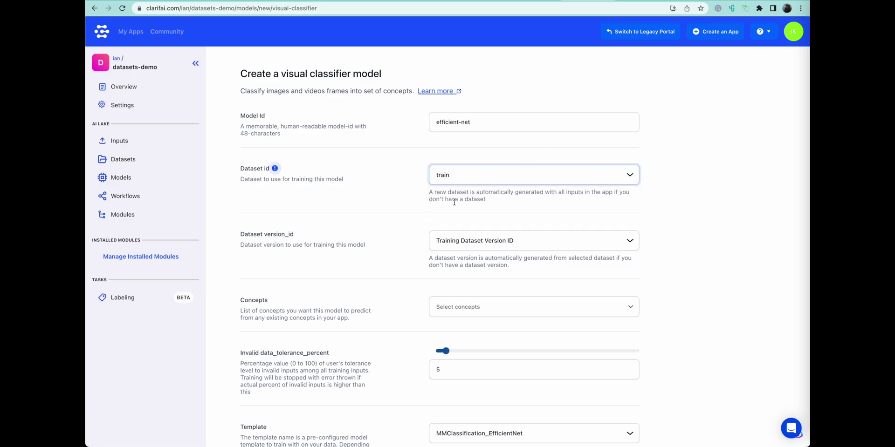
left_click(541, 246)
left_click(483, 264)
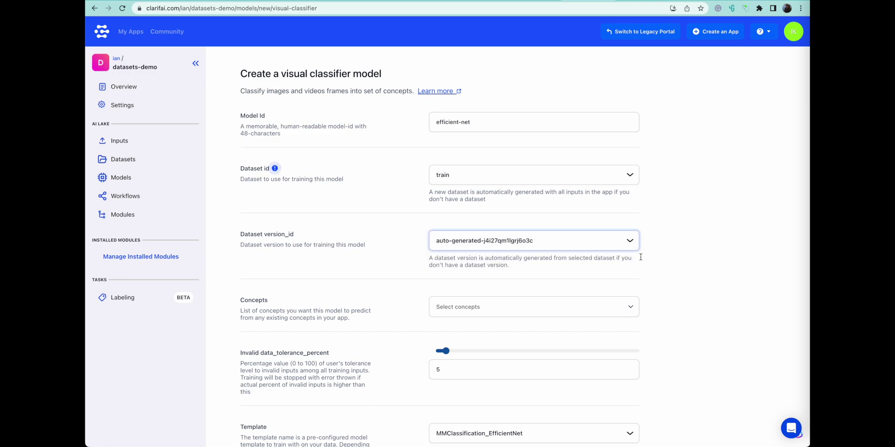
- Select all concepts for the efficient-net model and start its training
scroll(705, 270, "down", 1)
left_click(558, 231)
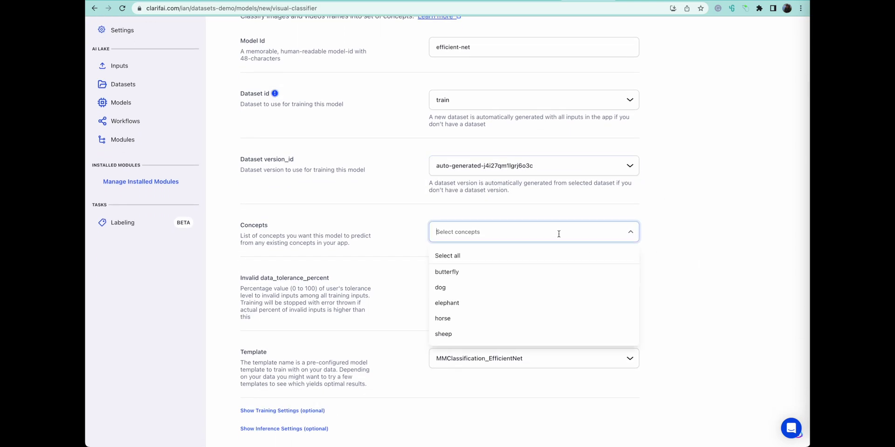
left_click(463, 256)
left_click(675, 243)
scroll(675, 244, "down", 2)
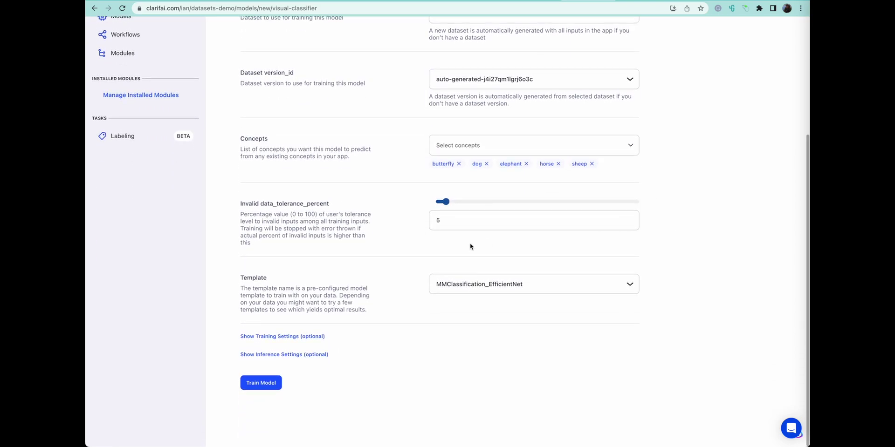
left_click(269, 382)
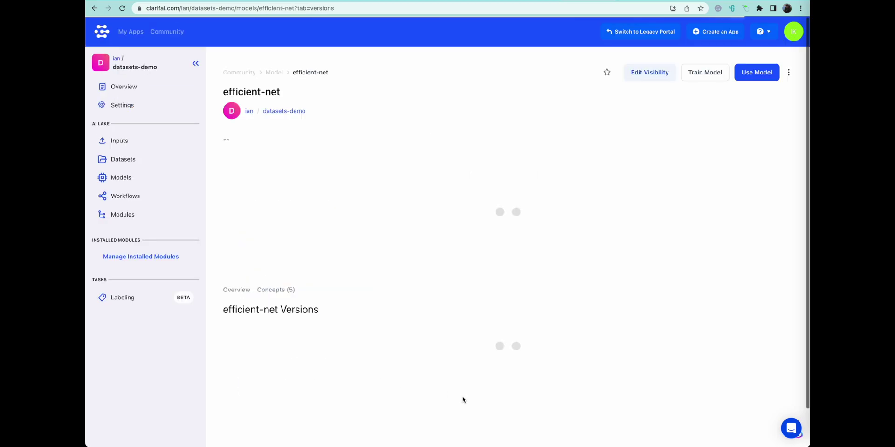
- Open the versions table of the xfer-learn-animals model and calculate the ROC evaluation of its trained version
left_click(122, 180)
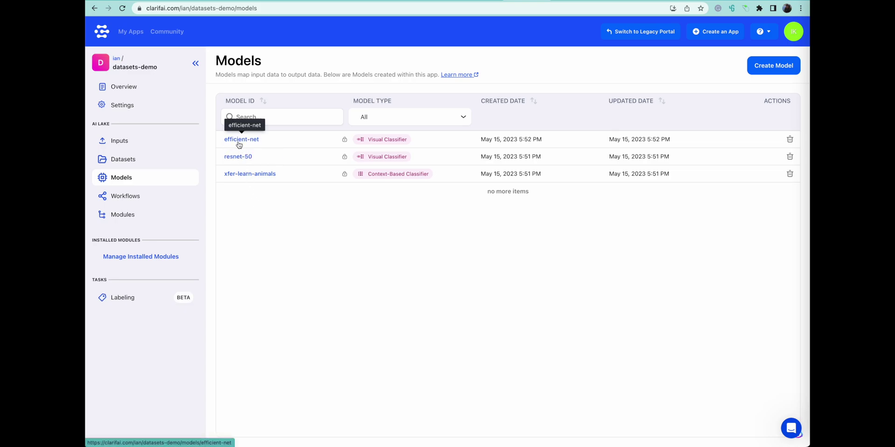
left_click(241, 174)
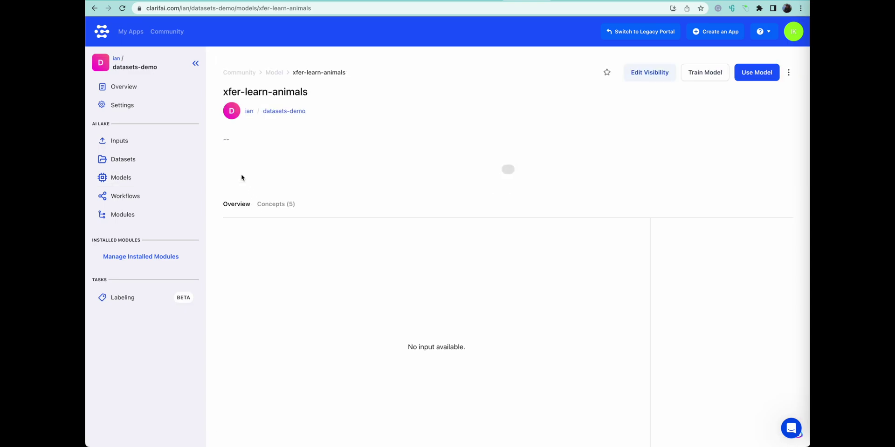
left_click(377, 164)
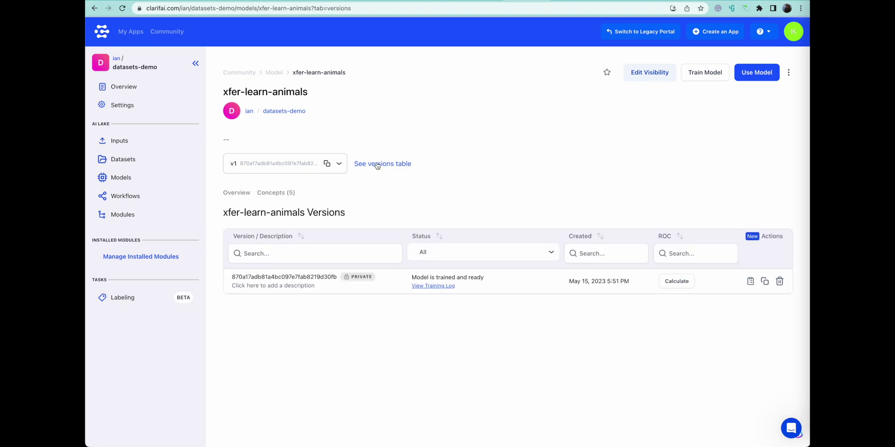
left_click(672, 283)
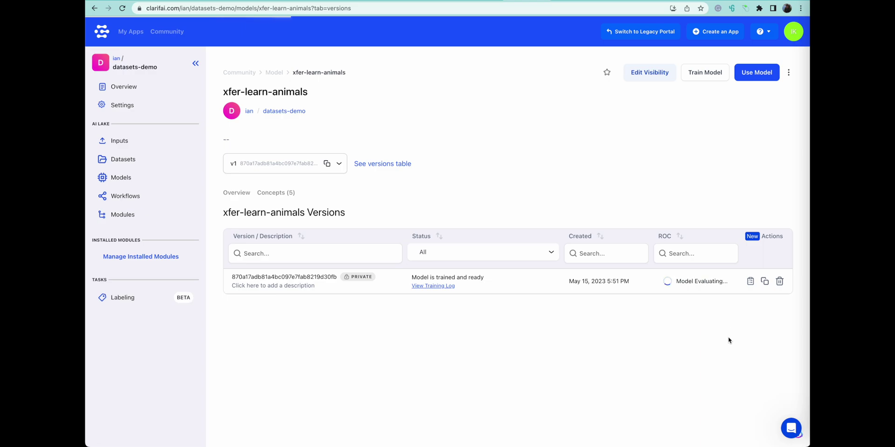
- Open the versions table of the resnet-50 model and calculate the ROC evaluation of its trained version
left_click(141, 184)
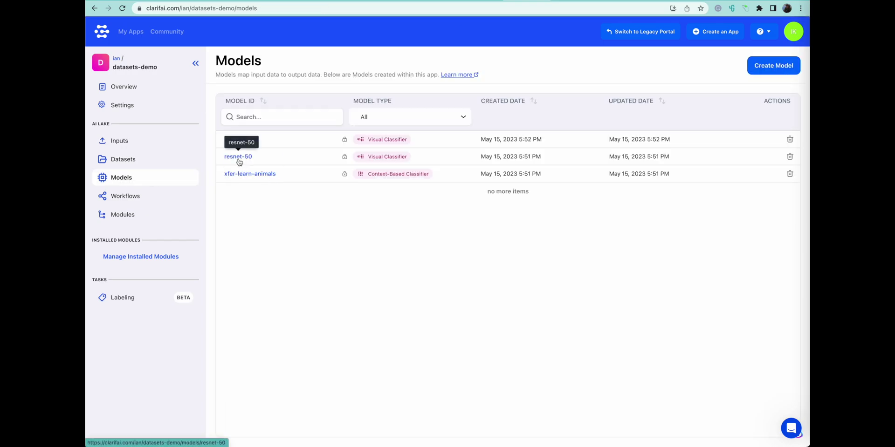
left_click(238, 158)
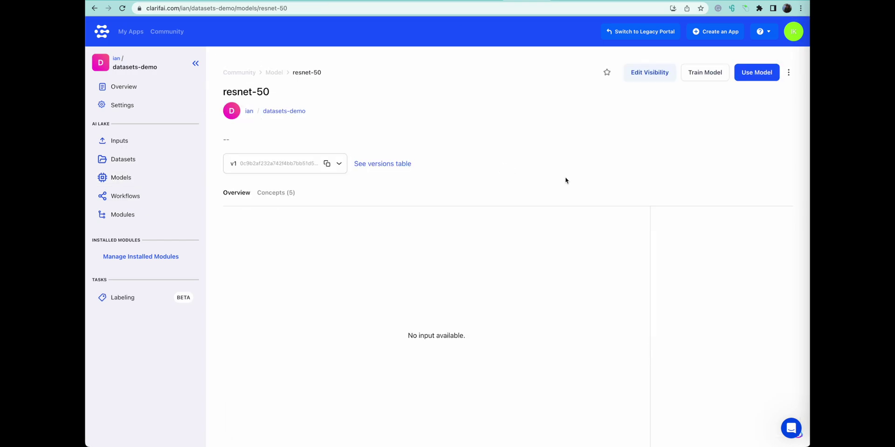
left_click(400, 166)
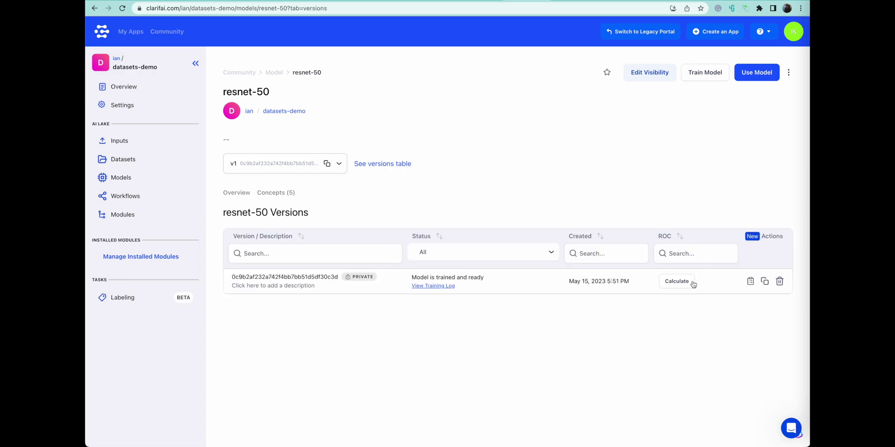
- Open the versions table of the efficient-net model and calculate the ROC evaluation of its trained version
left_click(155, 181)
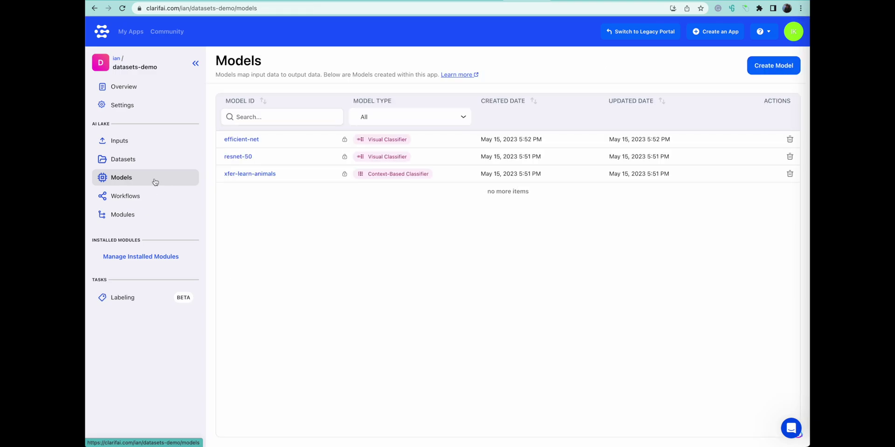
left_click(253, 144)
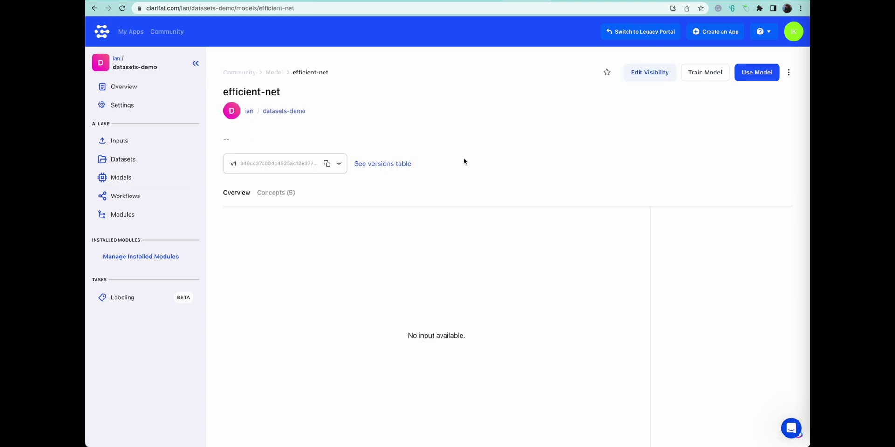
left_click(402, 165)
left_click(674, 284)
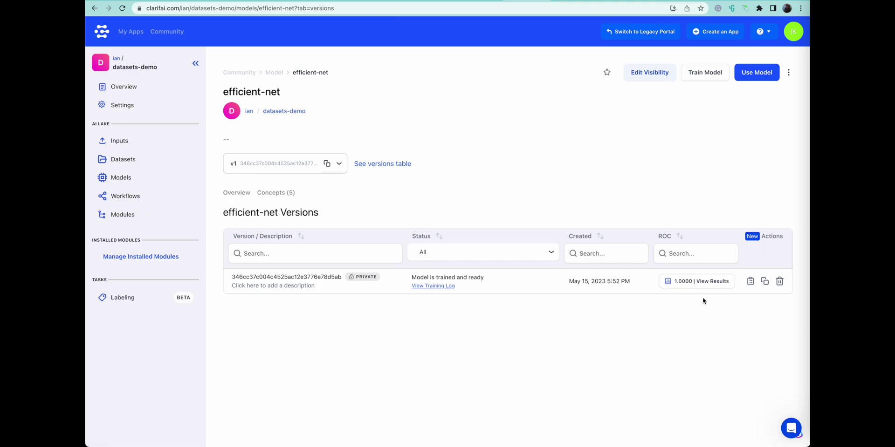
- Open the efficient-net evaluation results and start a Holdout evaluation on the validation dataset
left_click(698, 282)
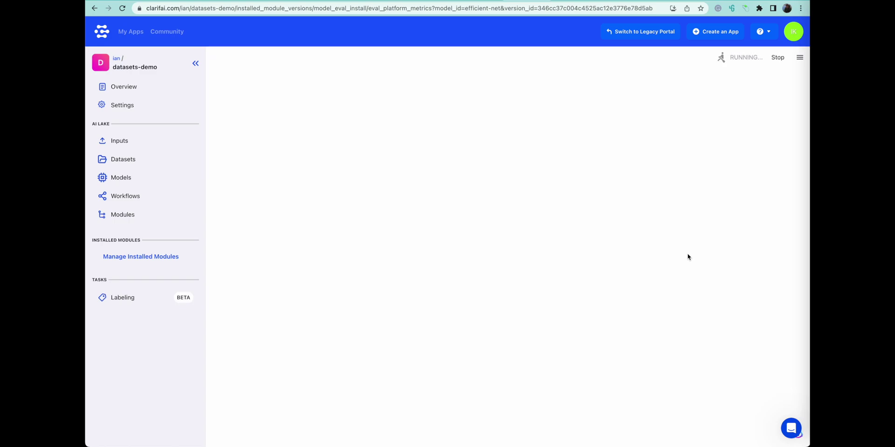
scroll(687, 257, "down", 4)
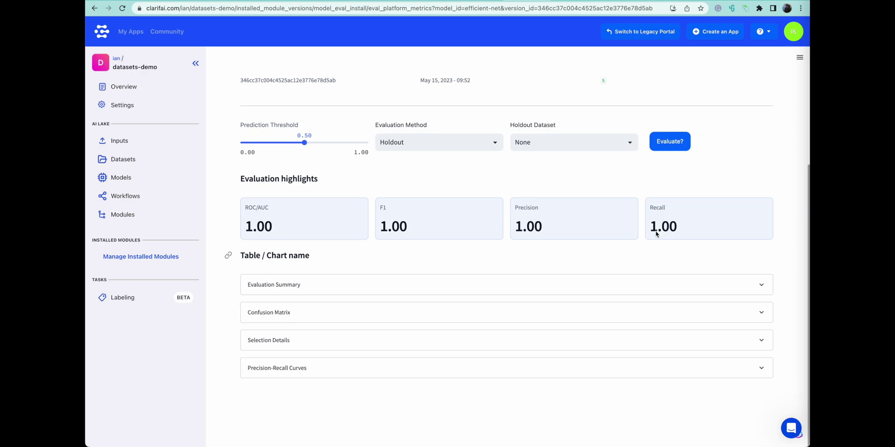
left_click(466, 142)
left_click(394, 159)
left_click(466, 142)
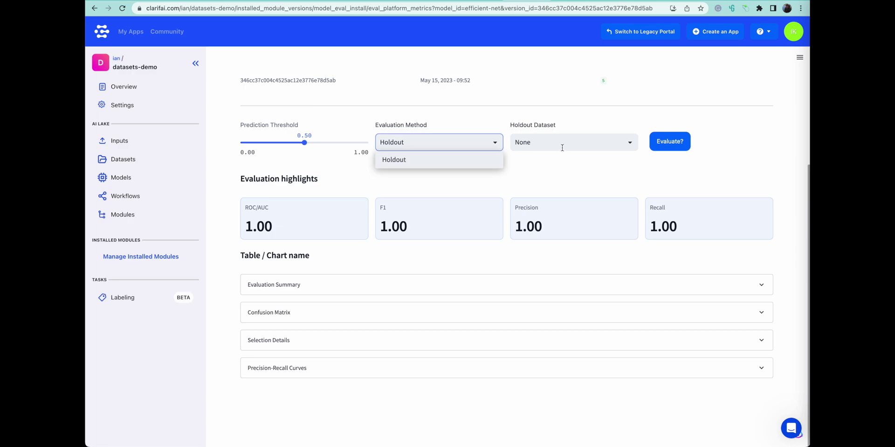
left_click(563, 147)
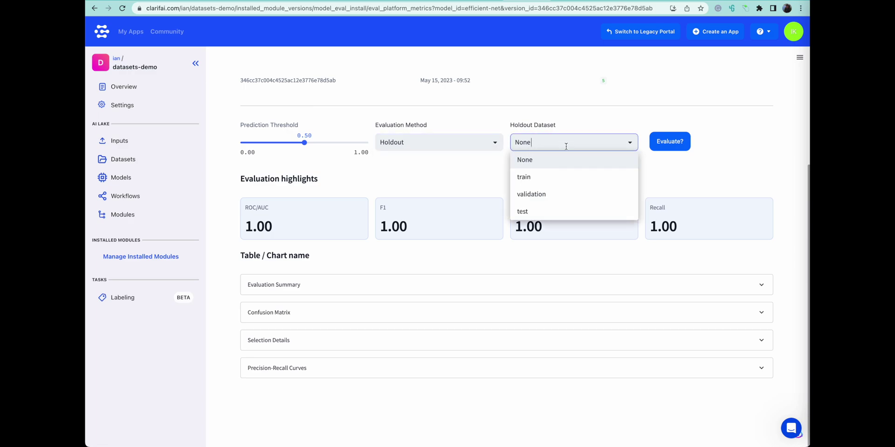
left_click(540, 194)
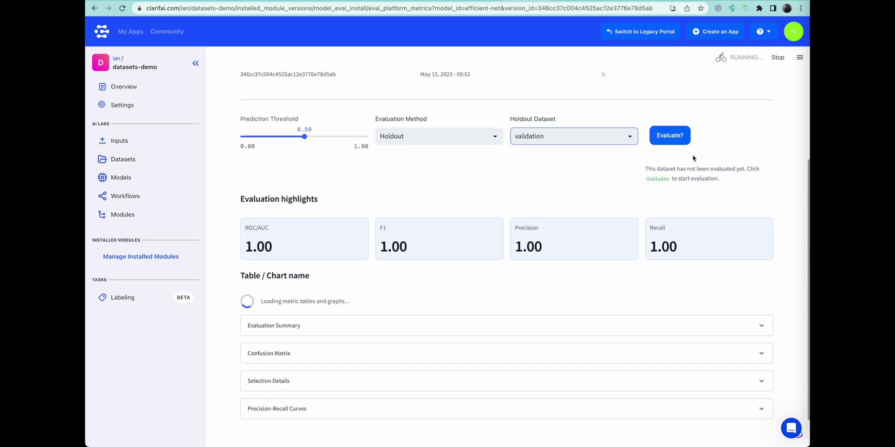
left_click(675, 134)
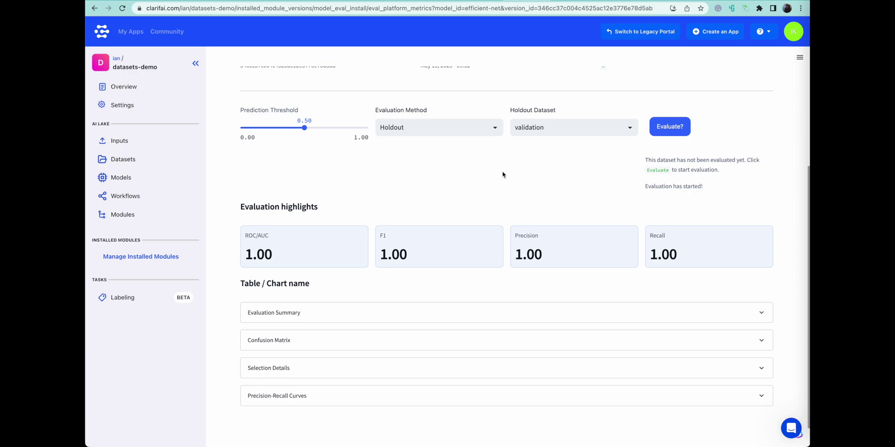
scroll(503, 175, "up", 5)
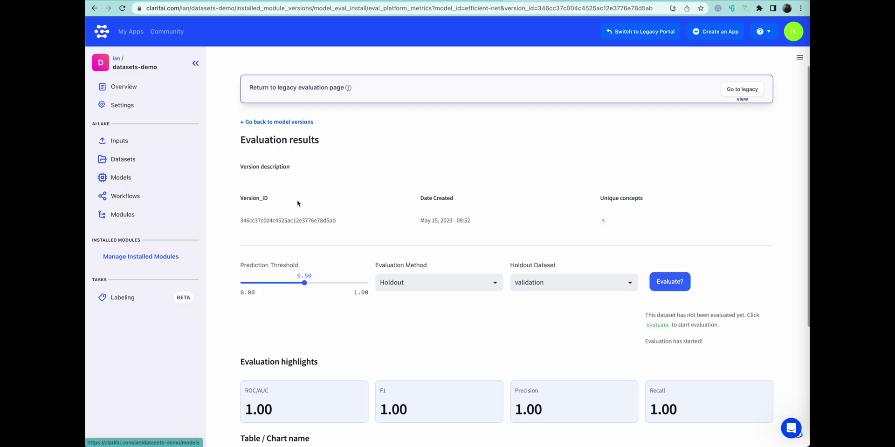
scroll(332, 217, "up", 1)
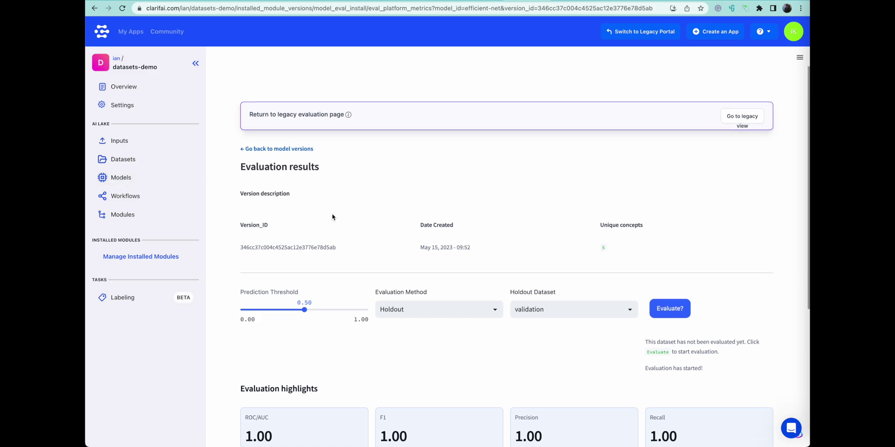
scroll(333, 217, "down", 5)
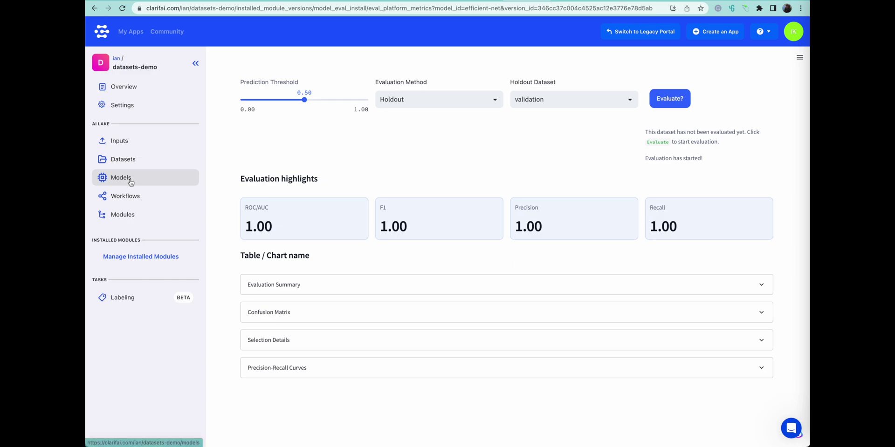
- Open the evaluation results of the resnet-50 model and start a Holdout evaluation on the validation dataset
left_click(130, 181)
left_click(236, 155)
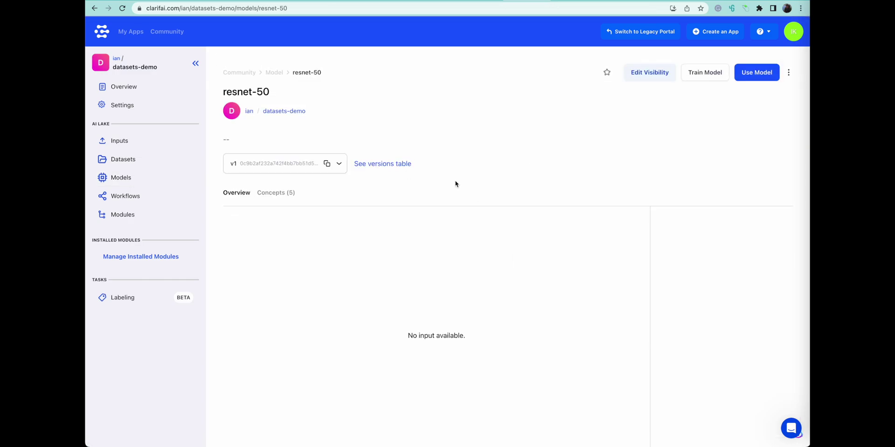
left_click(366, 165)
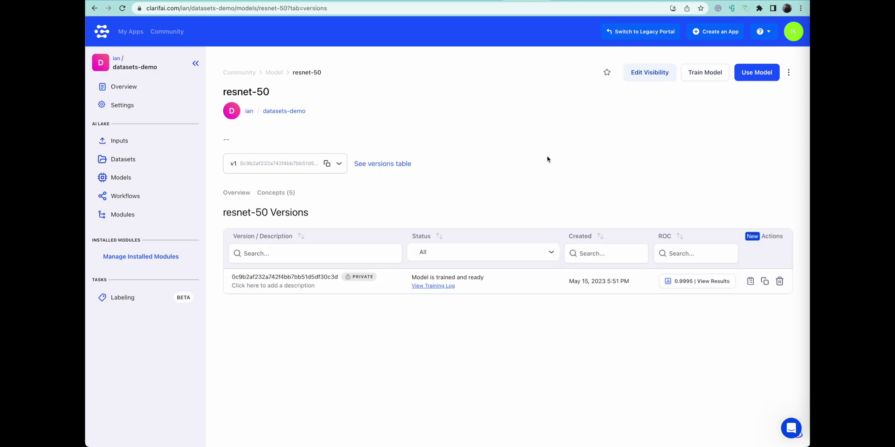
left_click(693, 282)
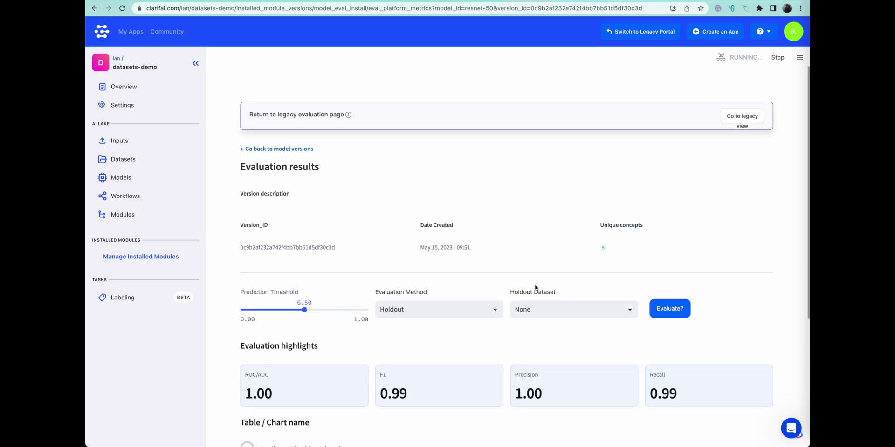
left_click(539, 311)
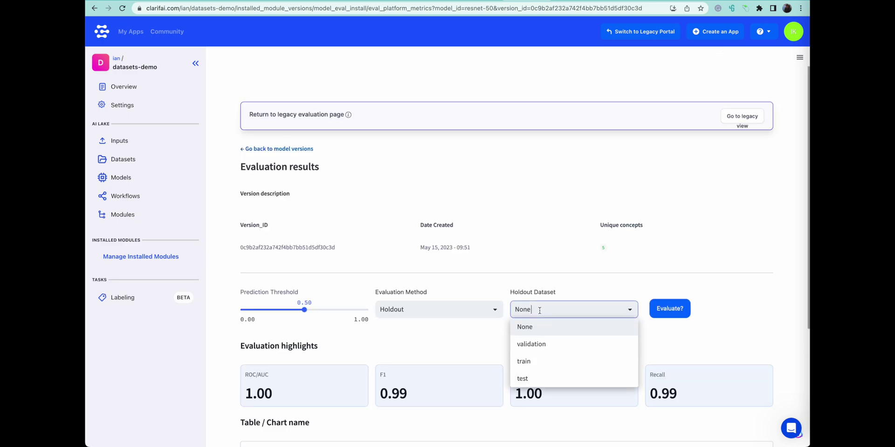
left_click(532, 345)
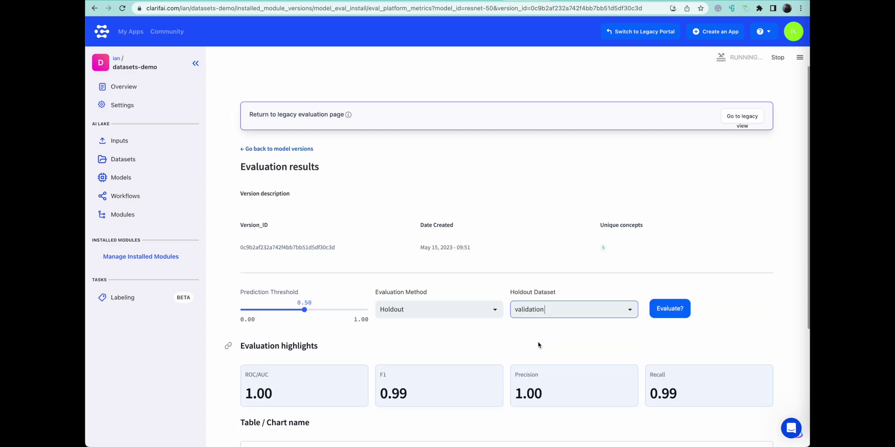
left_click(663, 308)
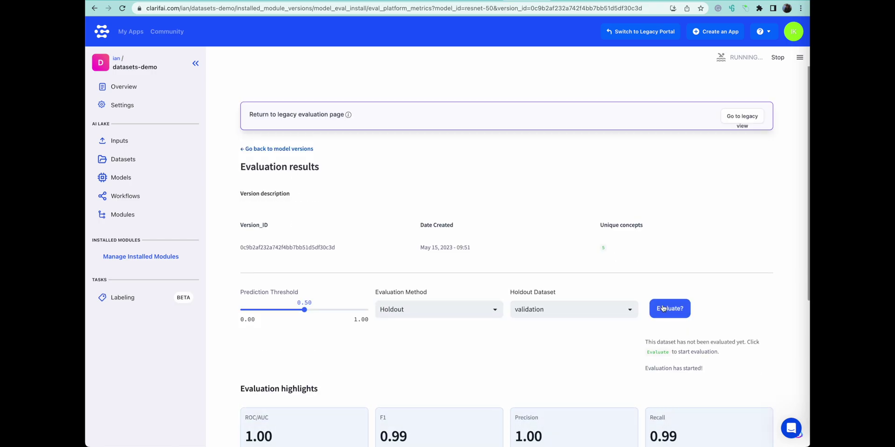
- Open the evaluation results of the xfer-learn-animals model and start a Holdout evaluation on the validation dataset
left_click(112, 179)
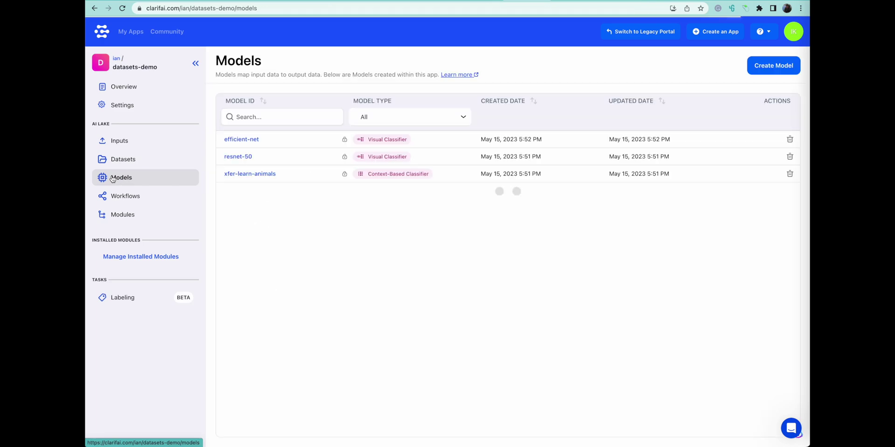
left_click(250, 175)
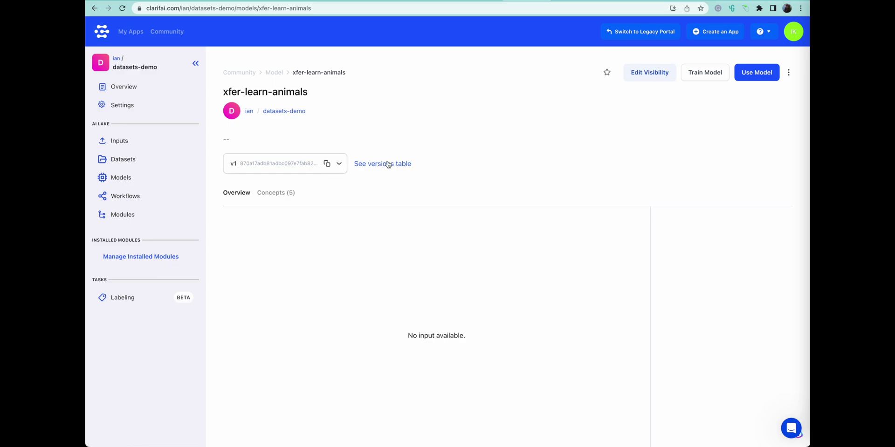
left_click(389, 164)
left_click(684, 285)
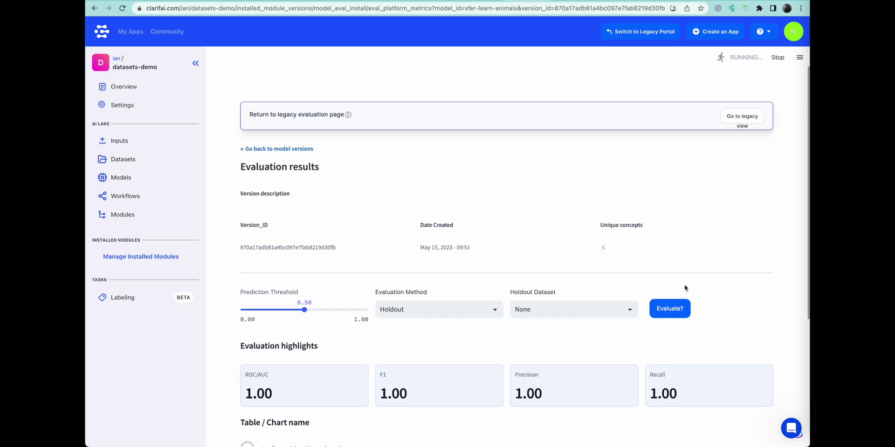
left_click(581, 304)
left_click(530, 343)
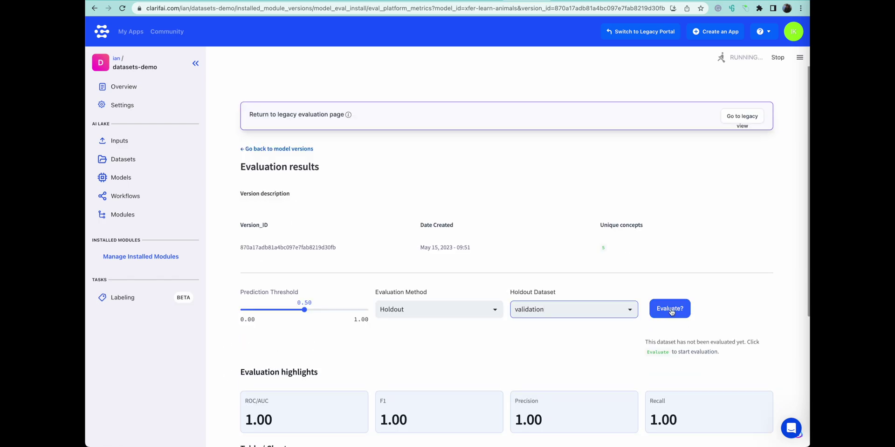
left_click(671, 310)
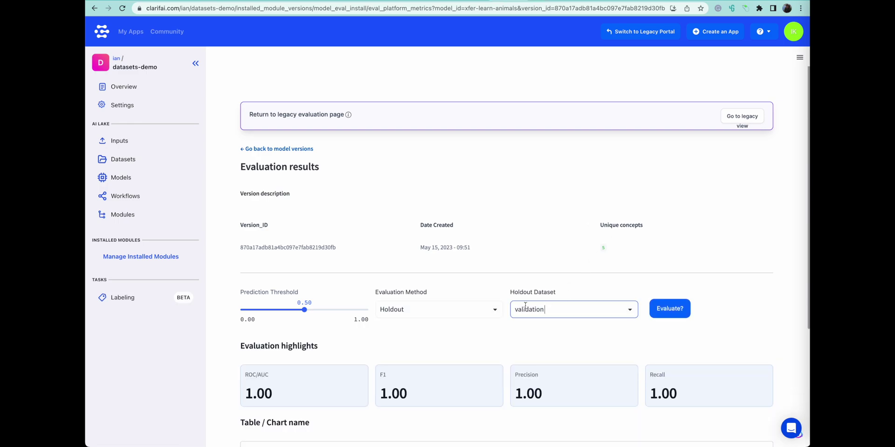
- Examine the evaluation summary and confusion matrix of the xfer-learn-animals model for the validation dataset
scroll(463, 349, "down", 1)
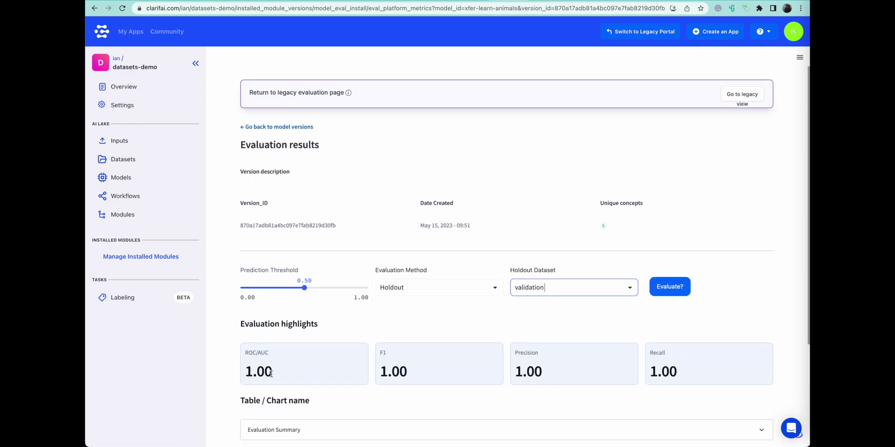
scroll(722, 367, "down", 5)
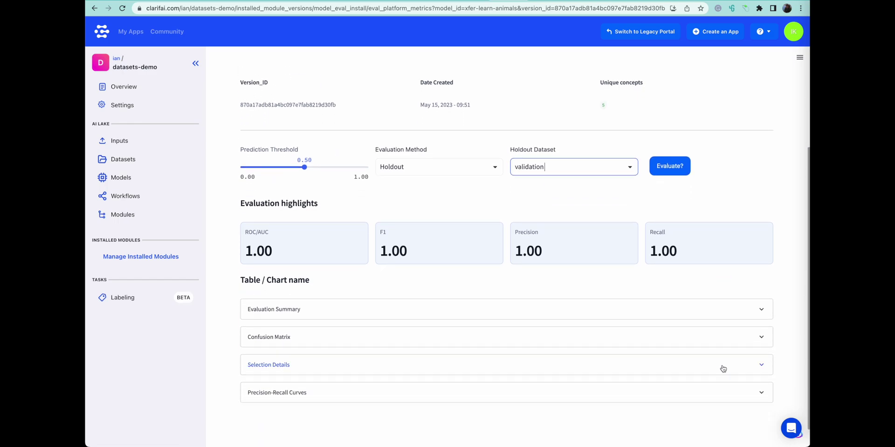
left_click(708, 317)
scroll(708, 316, "down", 3)
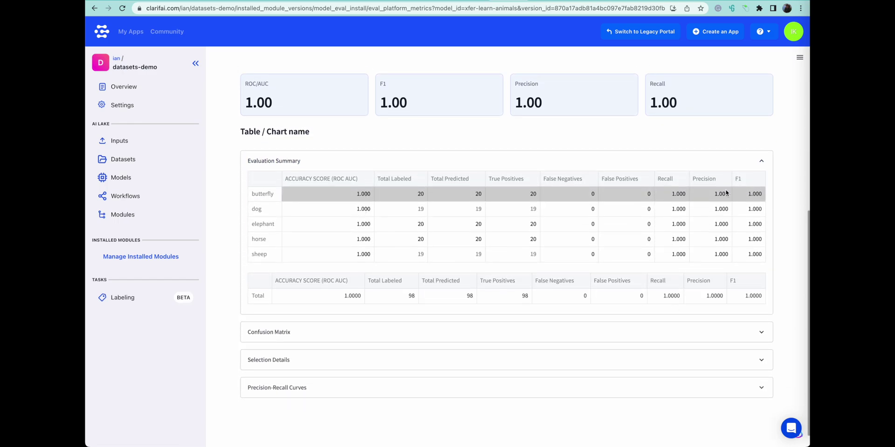
scroll(510, 254, "down", 1)
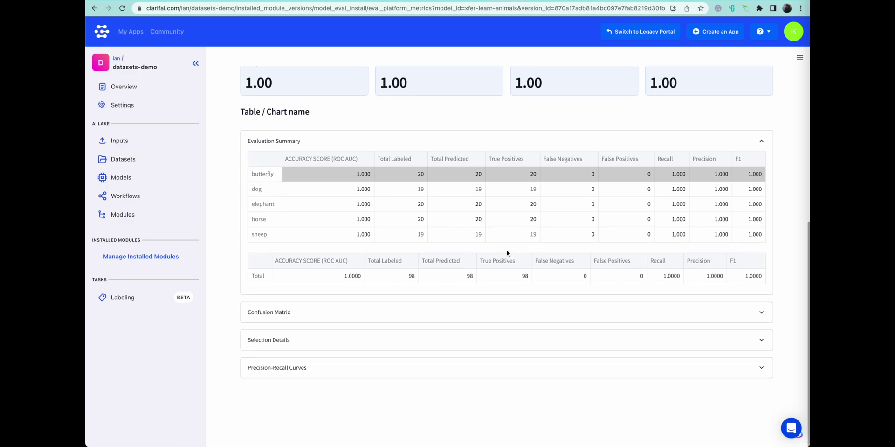
left_click(356, 313)
scroll(515, 244, "down", 5)
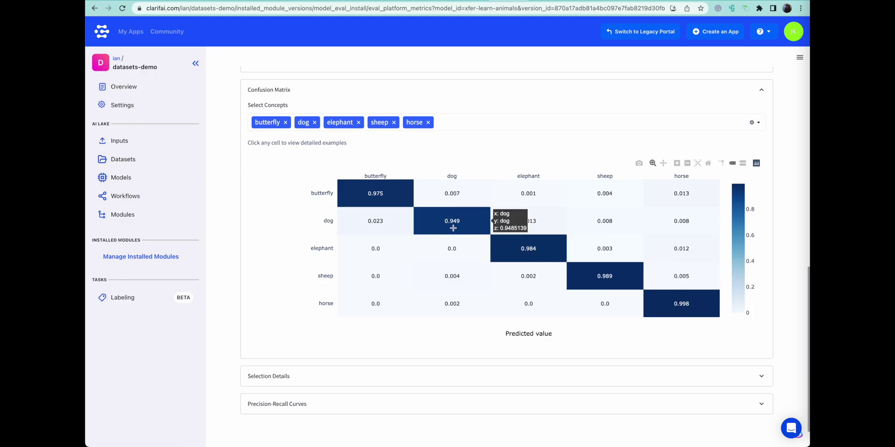
- Open the evaluation results of the efficient-net model's trained version from its versions table
left_click(142, 178)
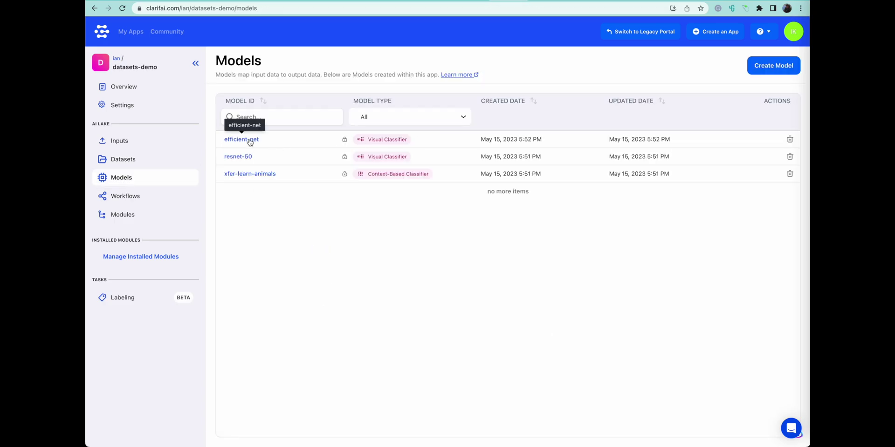
left_click(239, 139)
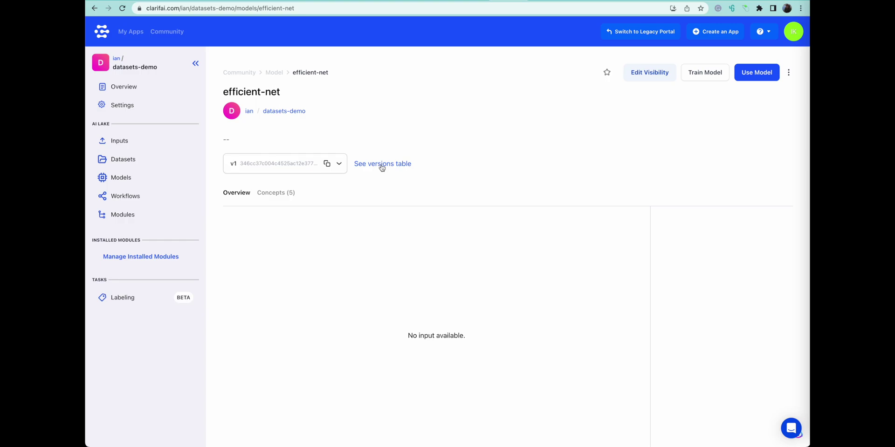
left_click(381, 167)
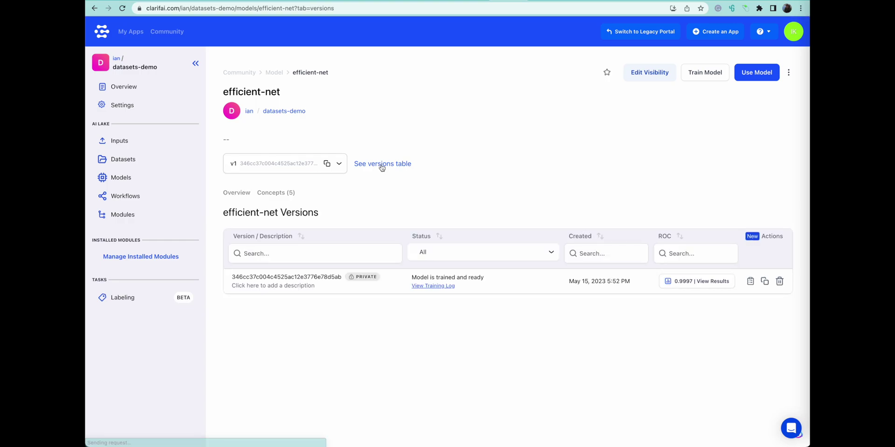
left_click(680, 289)
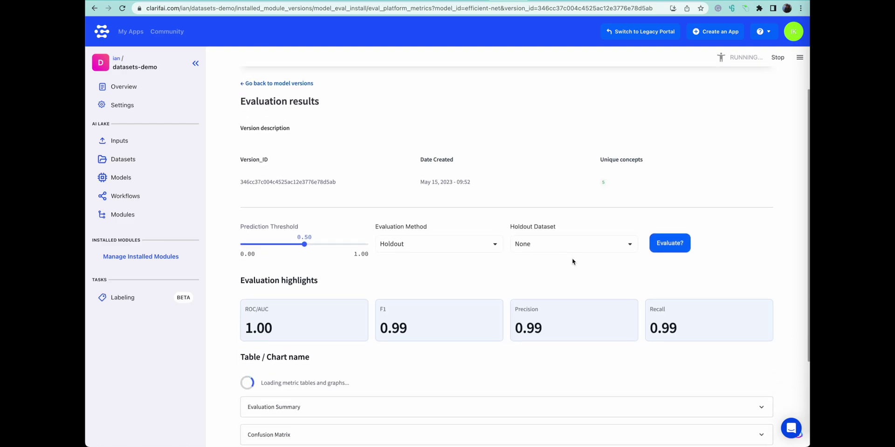
- Select the validation holdout dataset for the efficient-net model and examine its evaluation summary and confusion matrix
left_click(572, 241)
left_click(533, 273)
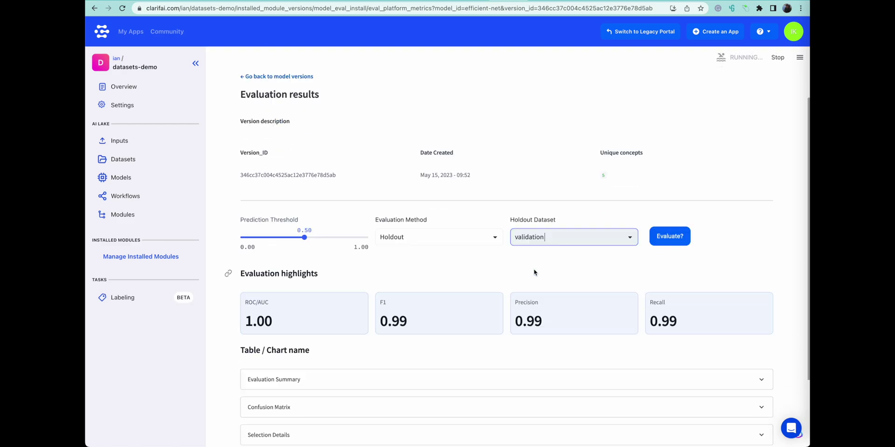
scroll(625, 269, "down", 3)
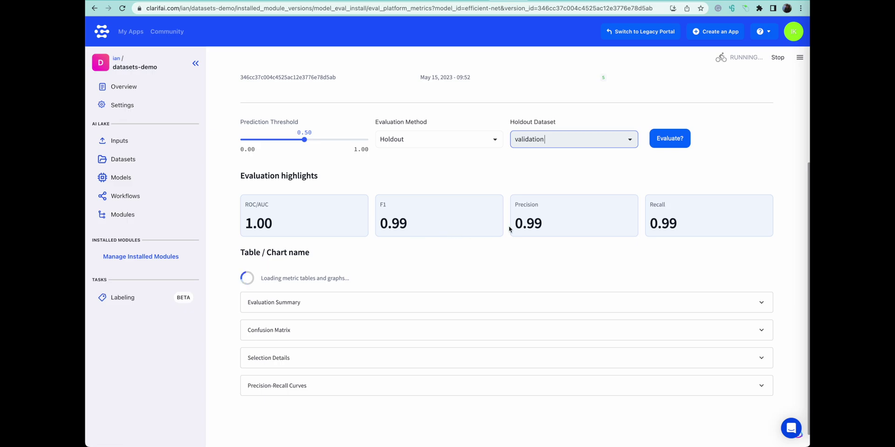
left_click(335, 294)
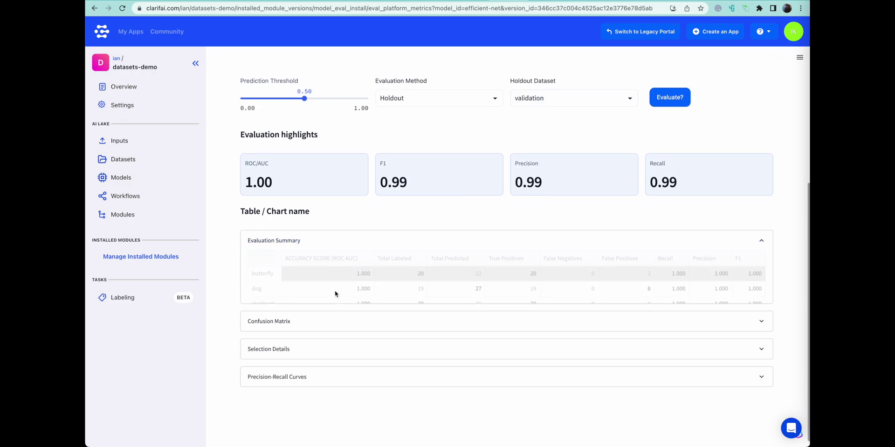
scroll(335, 293, "down", 3)
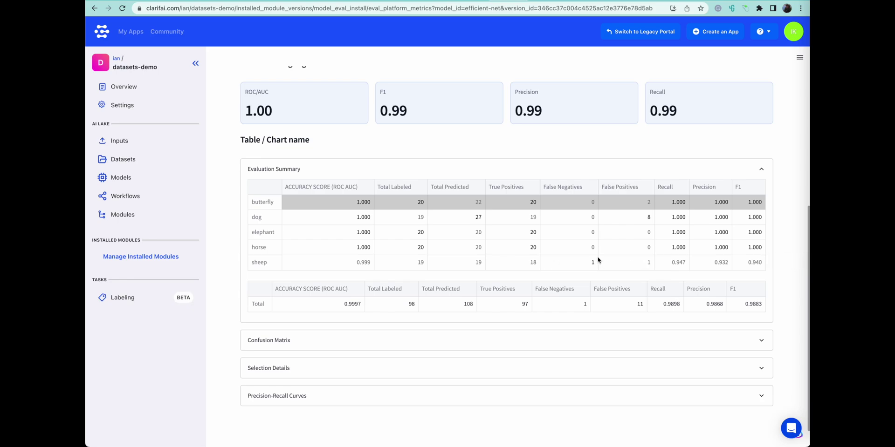
left_click(286, 341)
scroll(573, 212, "down", 5)
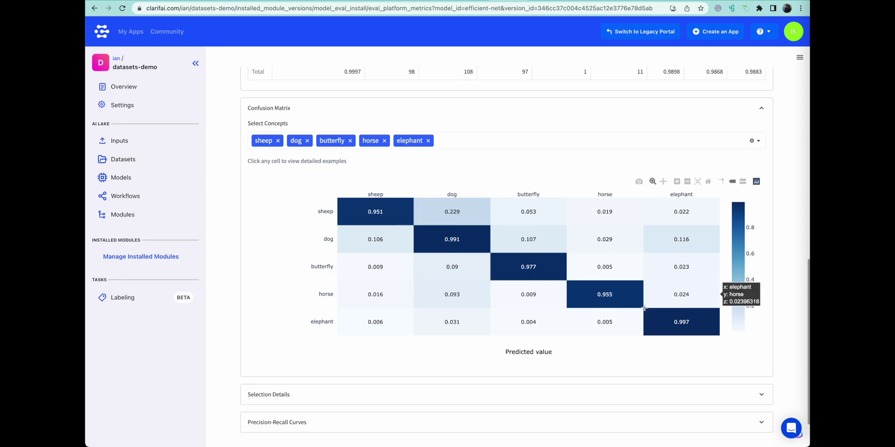
- Open the evaluation results of the resnet-50 model's trained version and select validation as the holdout dataset
left_click(124, 178)
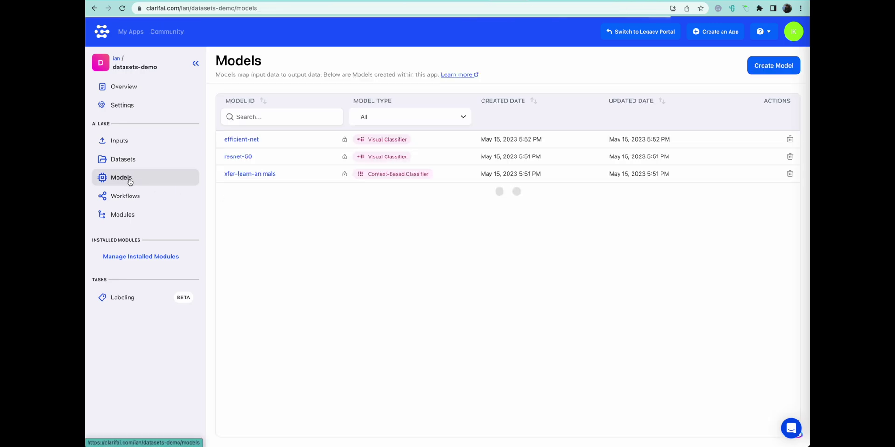
left_click(240, 157)
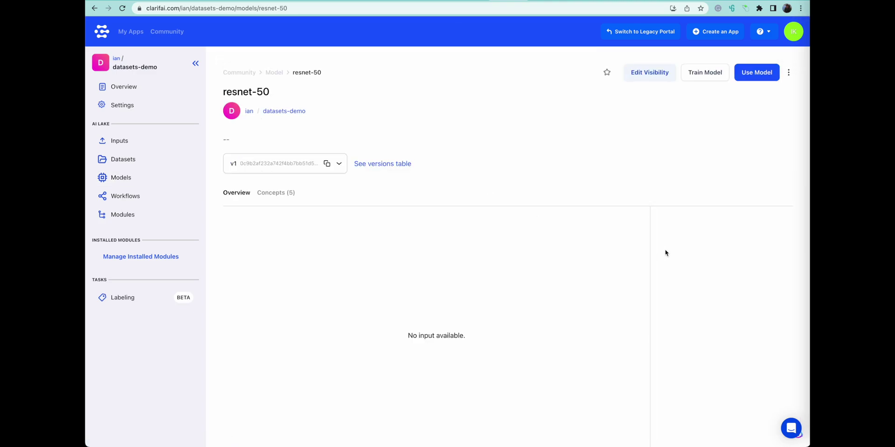
left_click(371, 163)
left_click(699, 282)
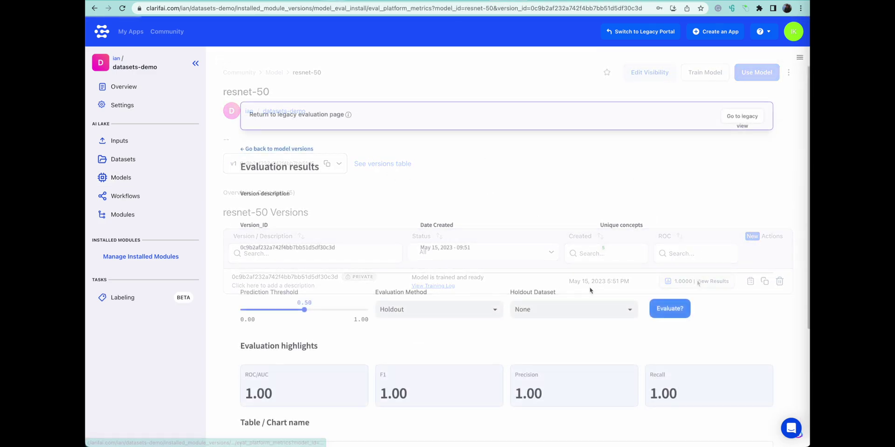
left_click(575, 309)
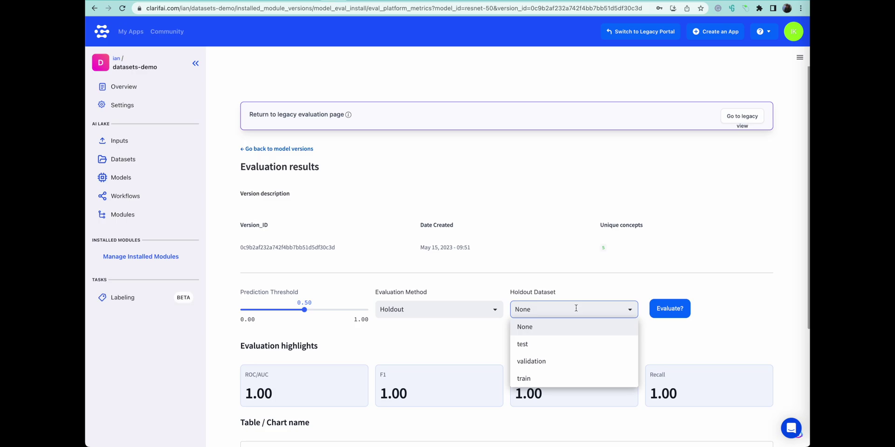
left_click(537, 360)
- Examine the evaluation summary and confusion matrix of the resnet-50 model for the validation dataset
scroll(781, 246, "down", 4)
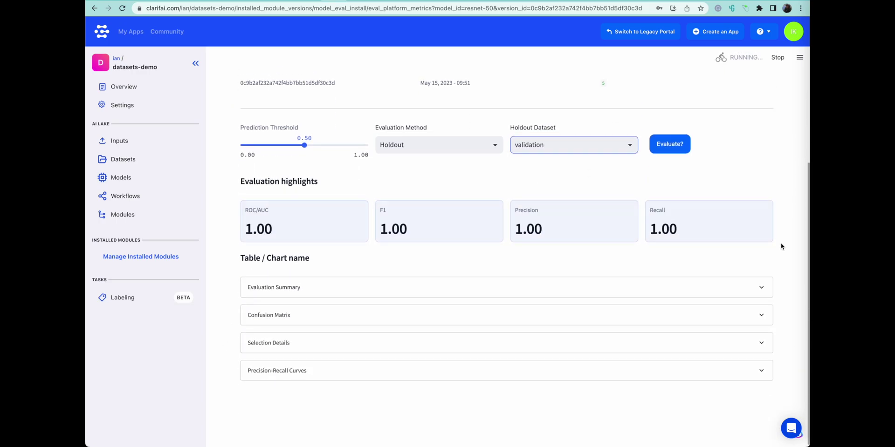
left_click(516, 287)
scroll(517, 289, "down", 1)
scroll(516, 289, "down", 2)
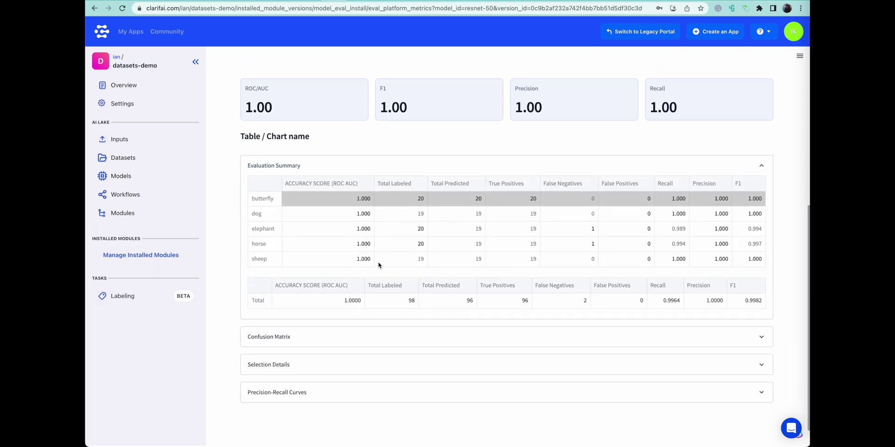
left_click(373, 344)
scroll(373, 345, "down", 6)
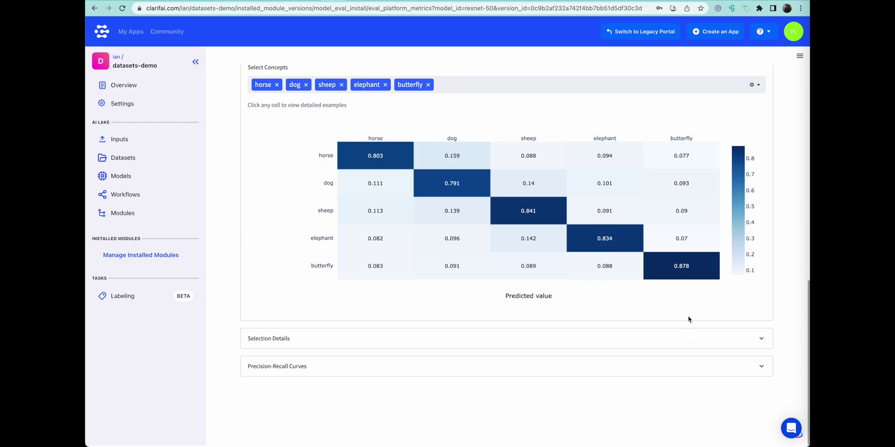
- Leave the resnet-50 results and open the evaluation results of the xfer-learn-animals model's trained version
scroll(433, 332, "up", 15)
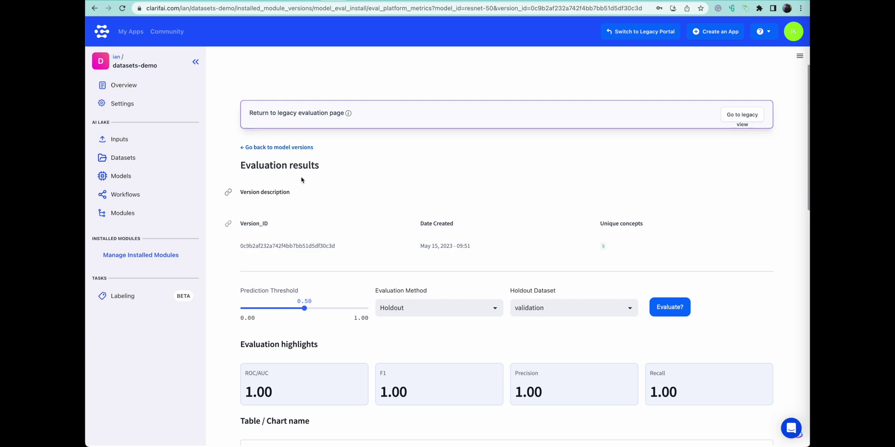
left_click(282, 148)
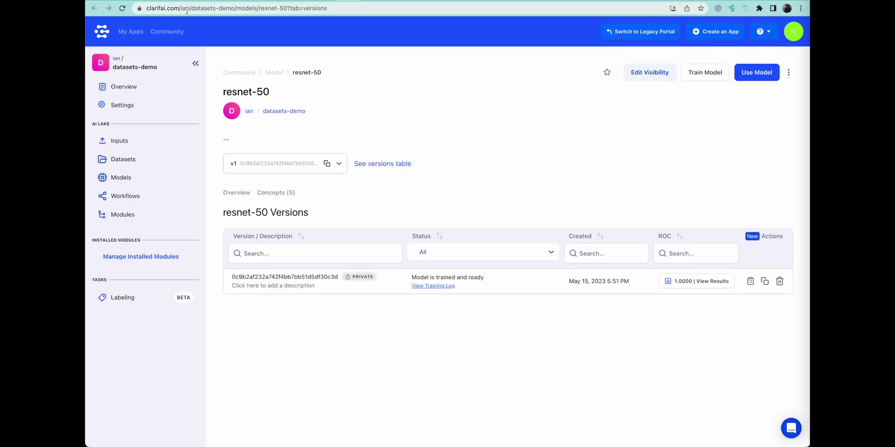
left_click(122, 177)
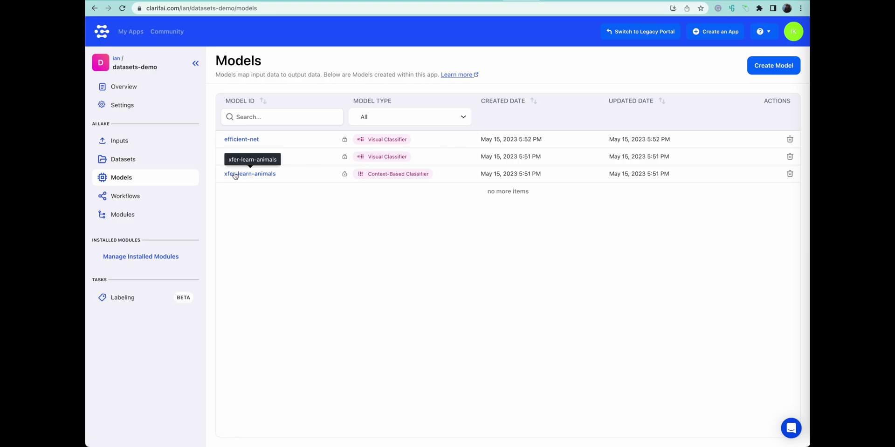
left_click(248, 174)
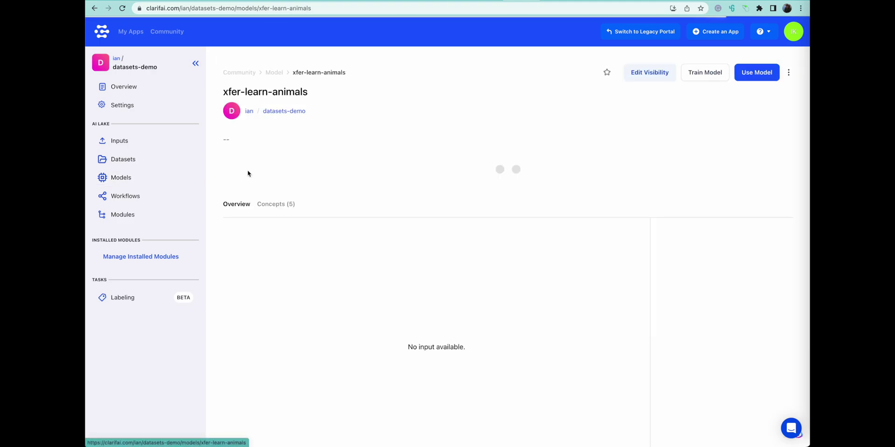
left_click(379, 164)
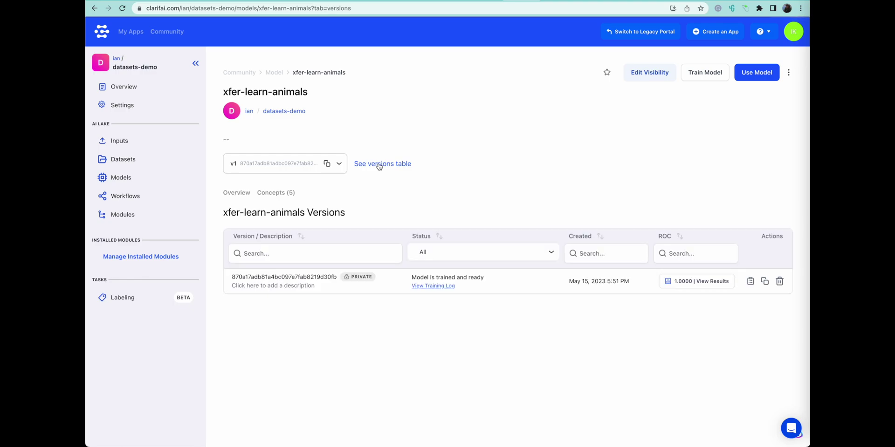
left_click(687, 286)
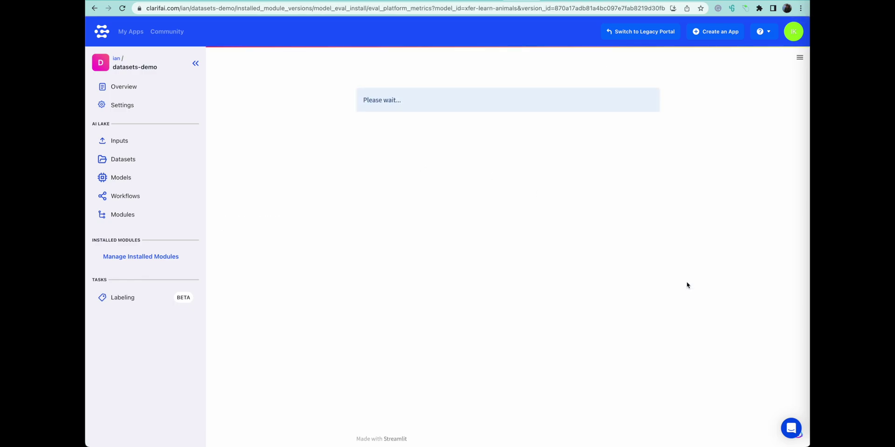
- Start a Holdout evaluation of the xfer-learn-animals model on the test dataset
left_click(611, 306)
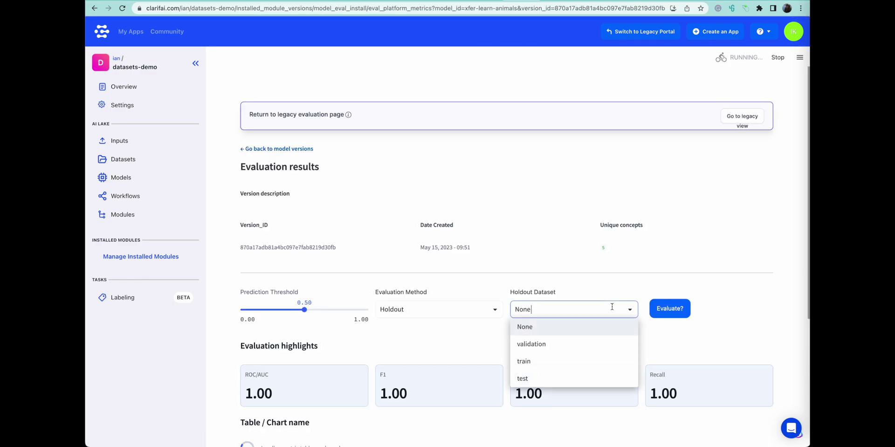
left_click(531, 377)
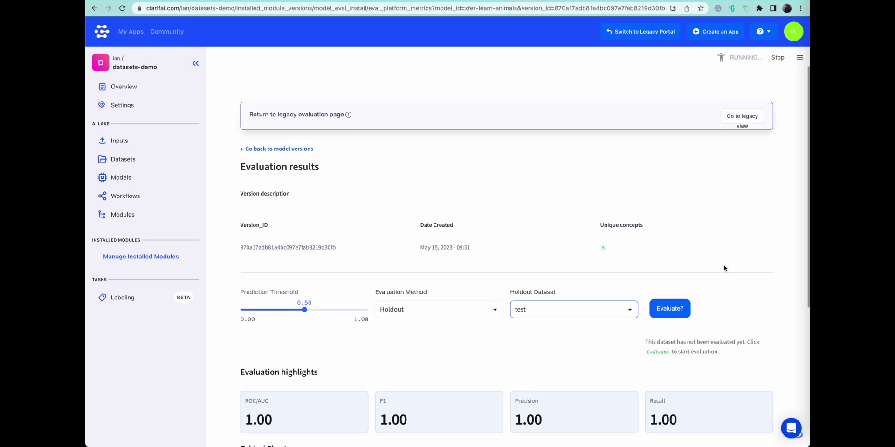
scroll(722, 267, "down", 3)
left_click(672, 246)
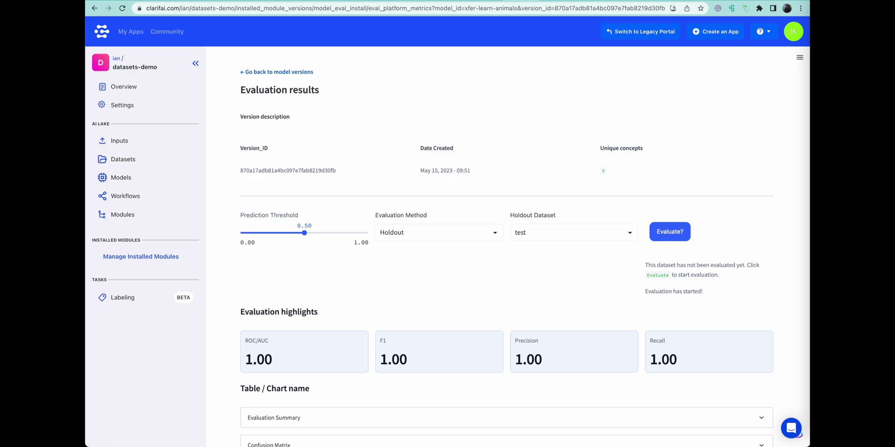
- Select the test holdout dataset for the xfer-learn-animals model and examine its evaluation summary and confusion matrix
left_click(550, 309)
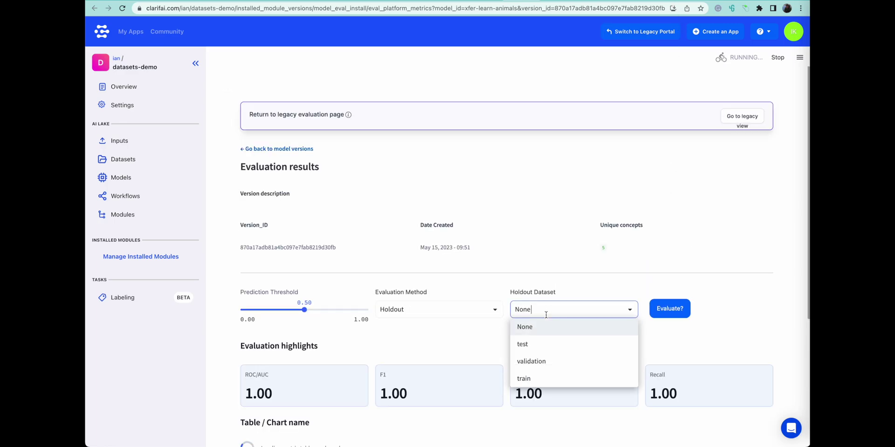
left_click(529, 342)
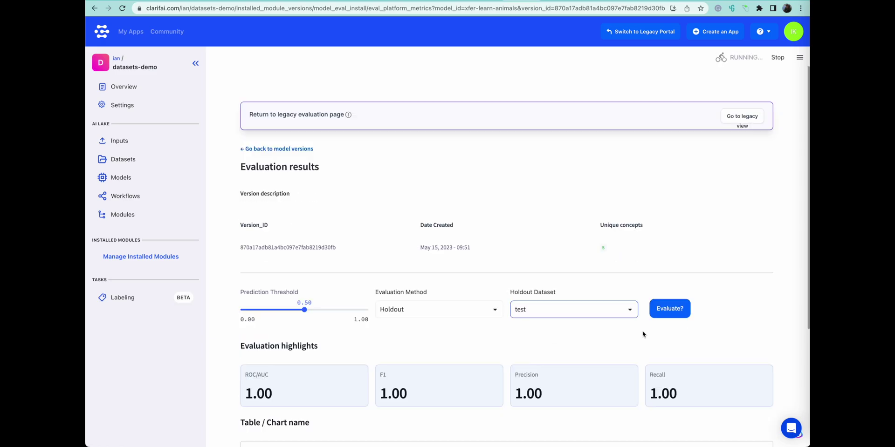
scroll(536, 303, "down", 4)
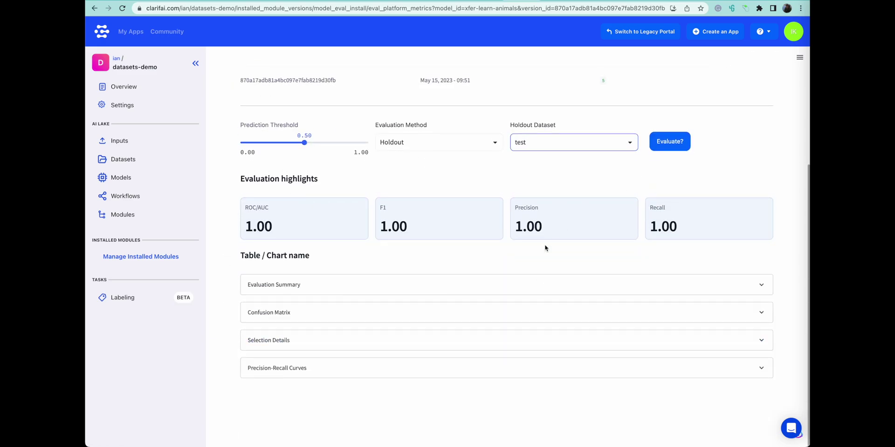
left_click(500, 283)
scroll(501, 283, "down", 1)
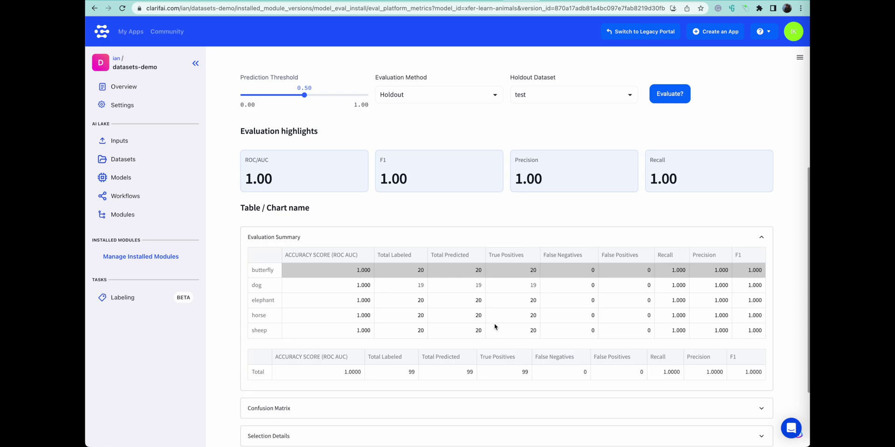
scroll(495, 326, "down", 3)
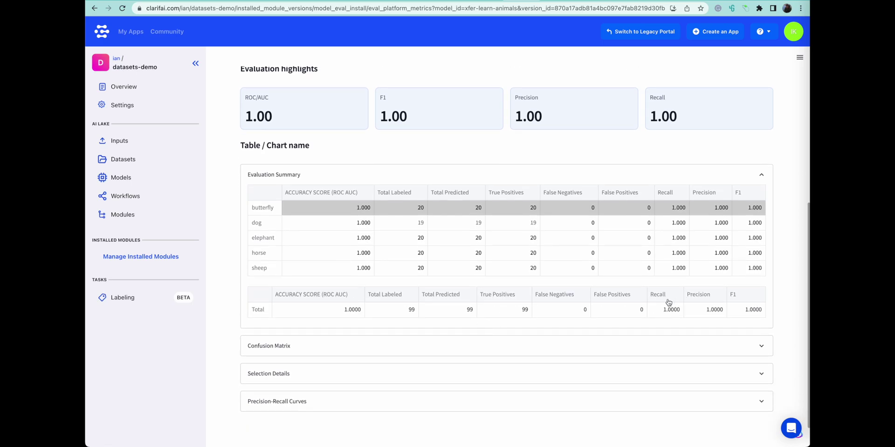
left_click(418, 345)
scroll(418, 344, "down", 10)
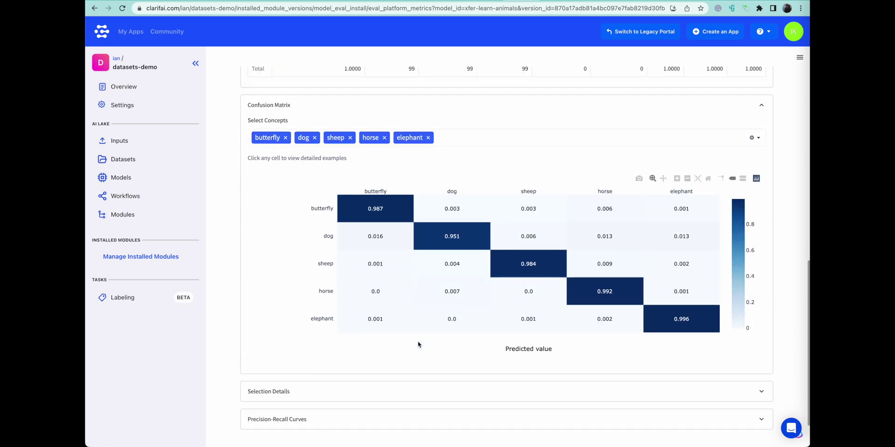